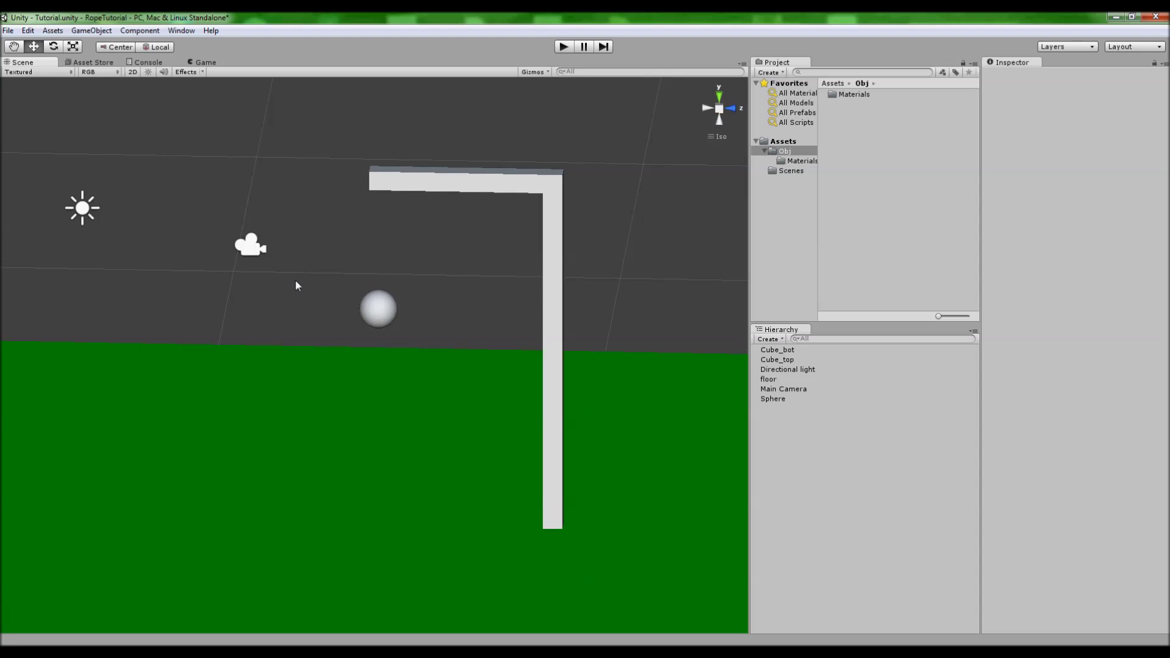
Step: Examine the scene's L-shaped post, sphere, camera, light and floor from several angles, selecting individual objects to inspect them
left_click_drag(239, 177, 322, 223, "alt")
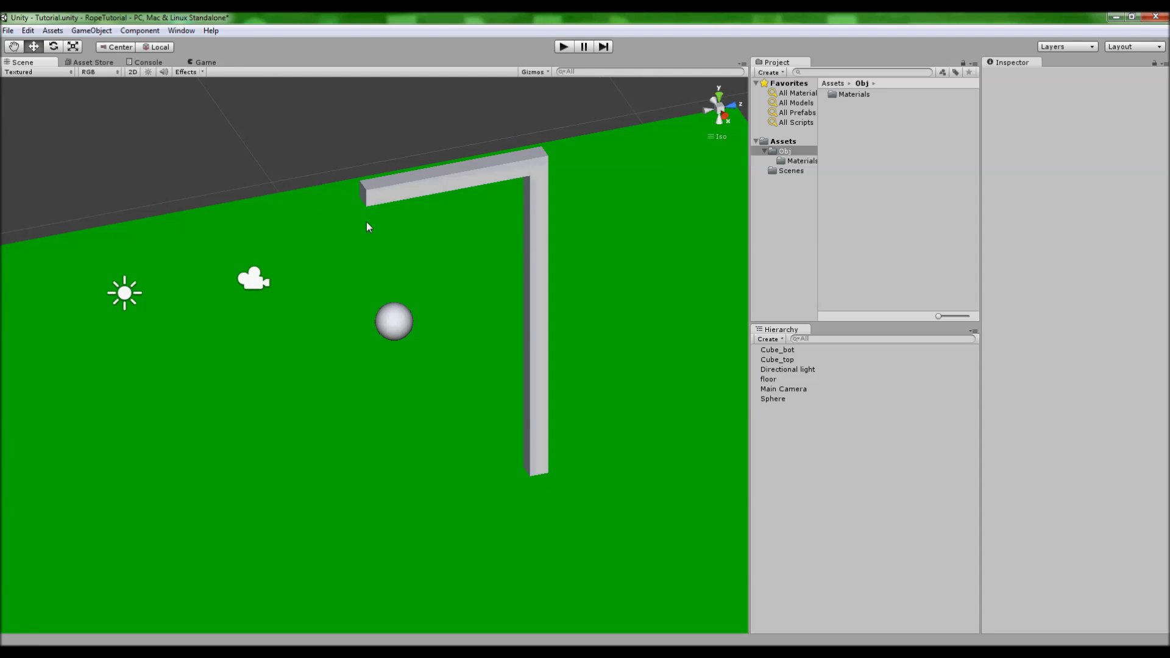
left_click_drag(465, 267, 400, 201, "alt")
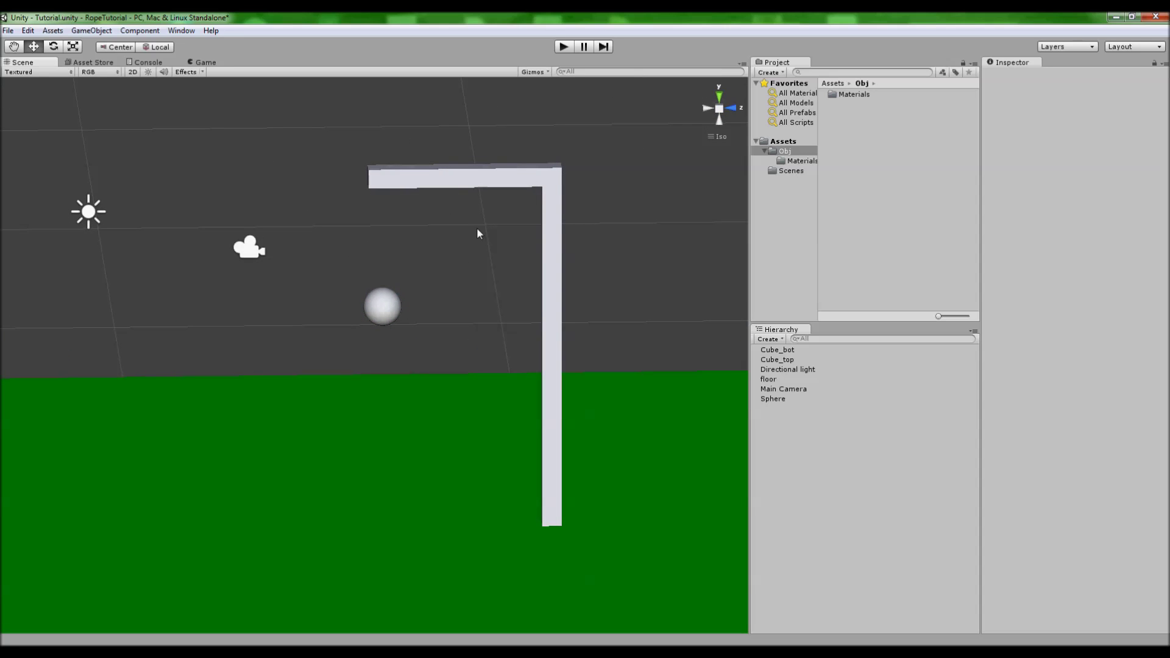
left_click_drag(491, 246, 472, 238, "alt")
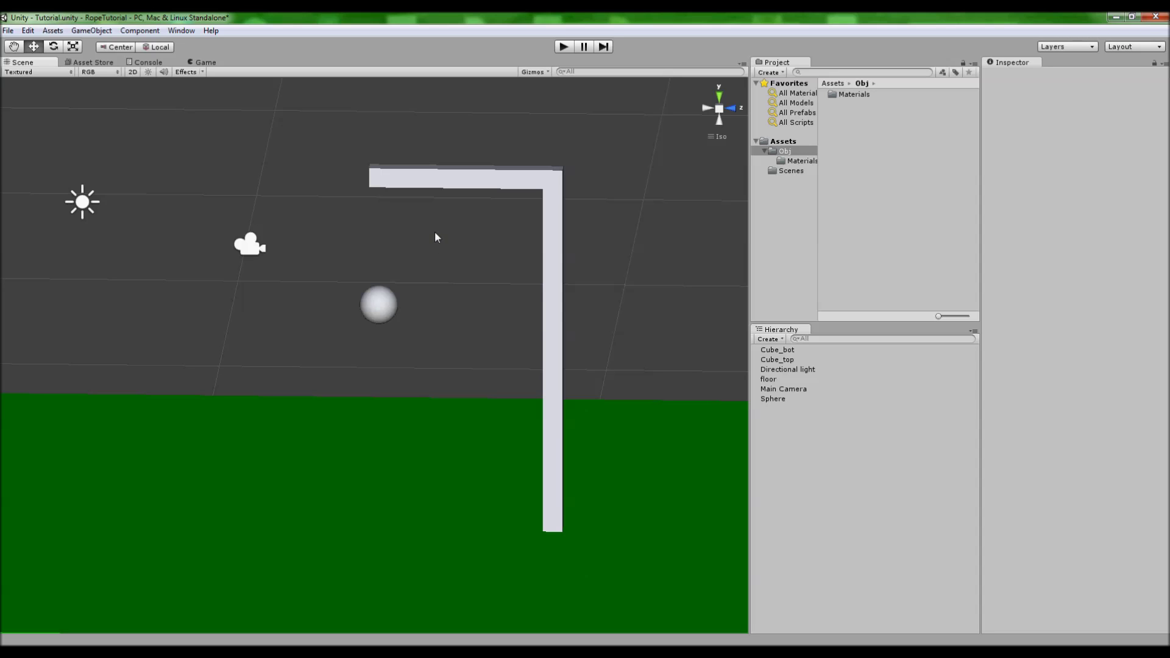
left_click_drag(460, 235, 428, 221, "alt")
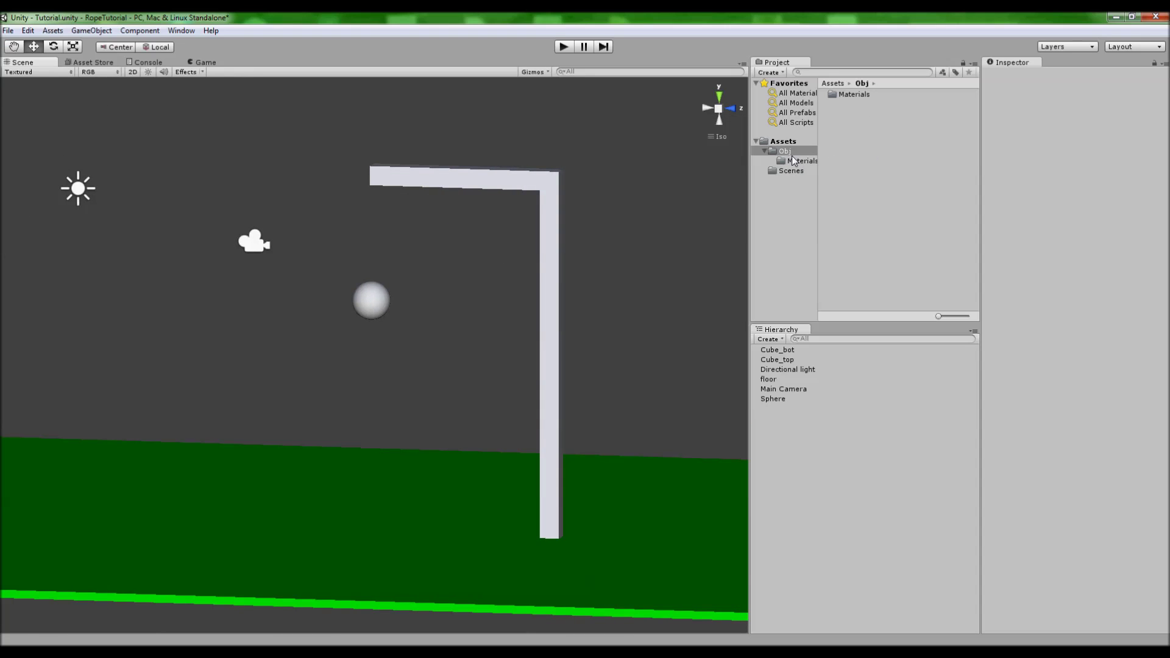
left_click_drag(436, 324, 378, 313, "alt")
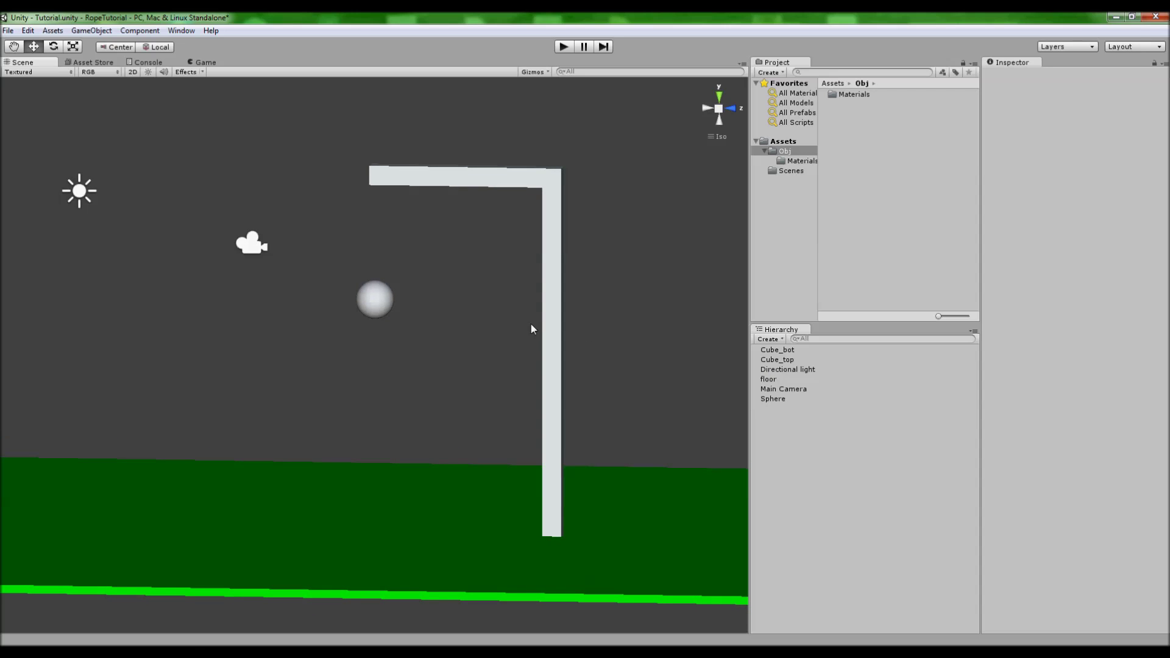
left_click(390, 304)
left_click(492, 180)
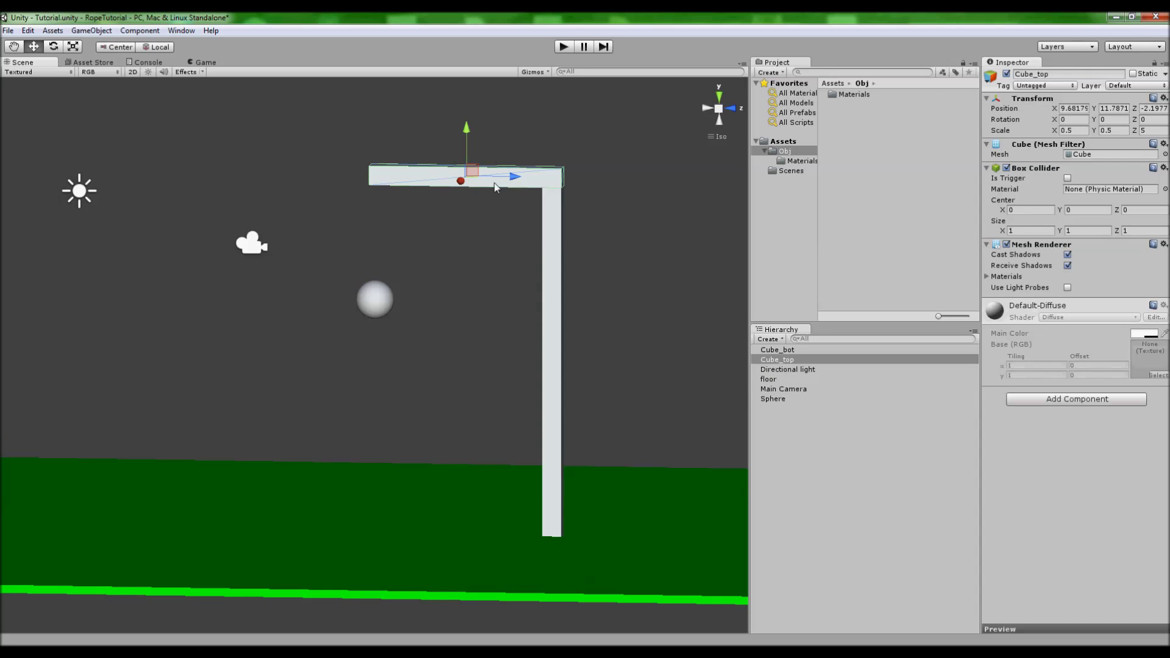
left_click(553, 260)
left_click(252, 245)
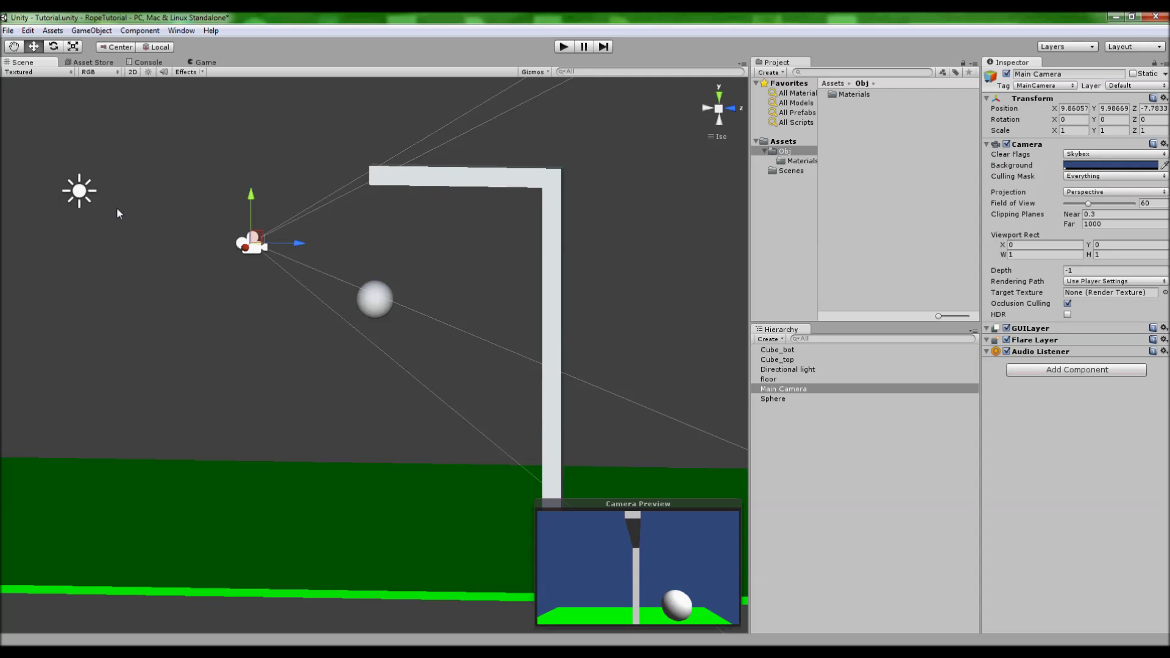
left_click(79, 192)
left_click(392, 555)
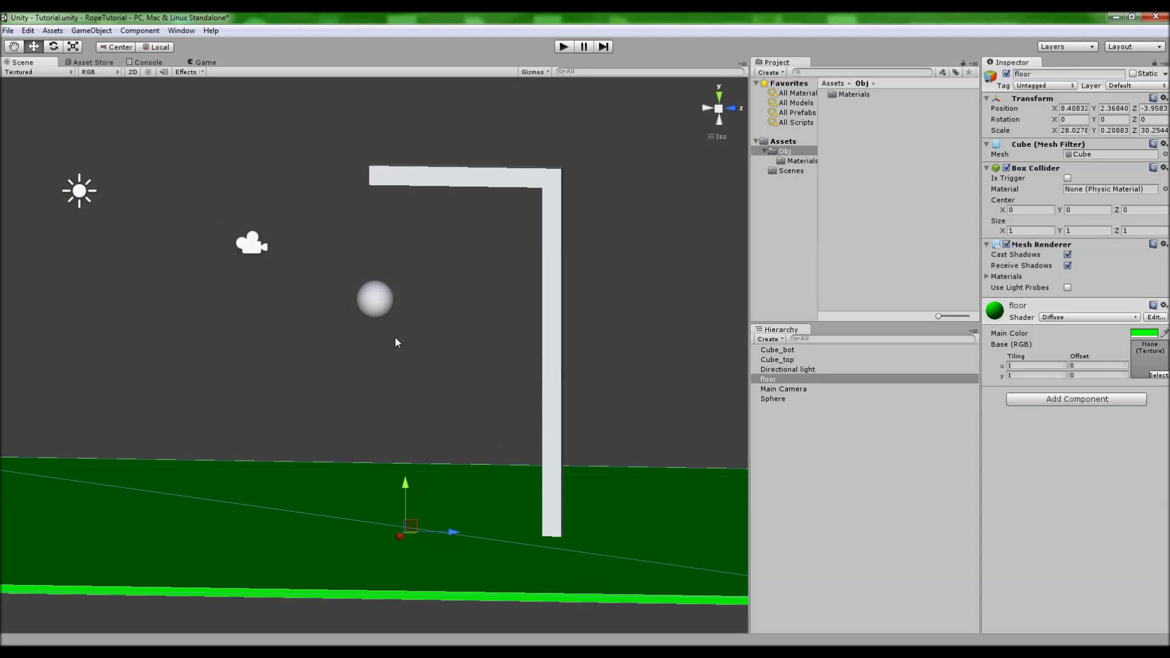
left_click(290, 175)
left_click_drag(290, 175, 506, 373, "alt")
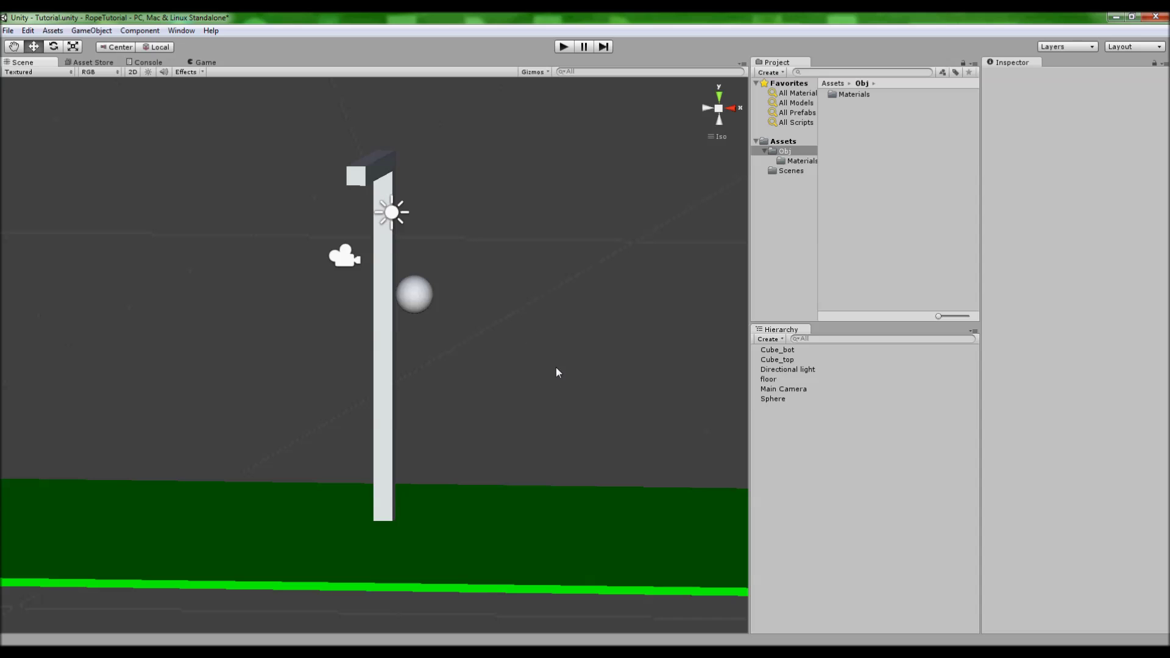
mouse_move(533, 264)
left_mouse_down("alt")
mouse_move(514, 235)
mouse_move(538, 282)
left_mouse_up("alt")
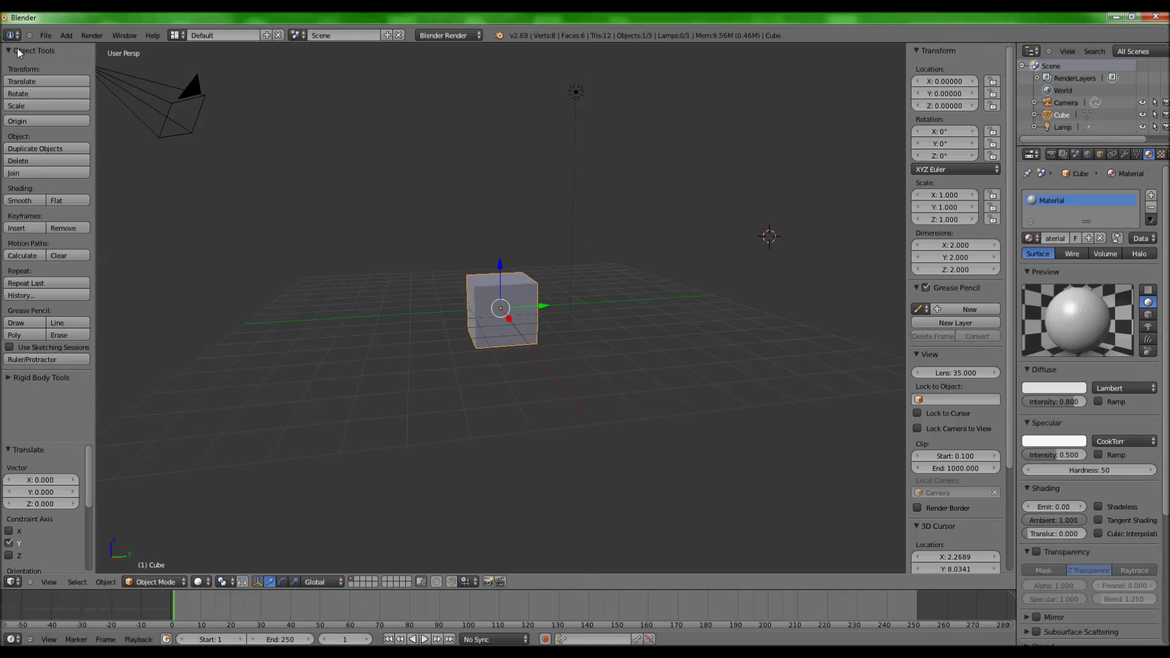
Step: Switch to Blender and start a fresh scene by reloading the start-up file
left_click(46, 36)
left_click(50, 46)
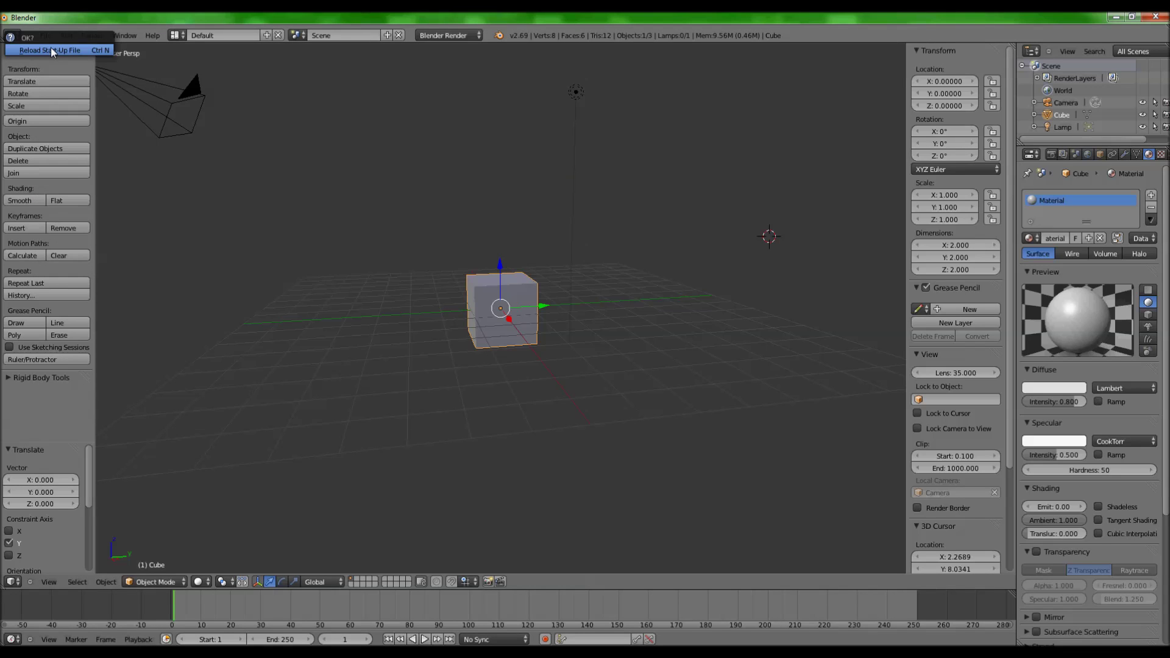
left_click(50, 48)
Step: Delete the default cube from the scene
key("g")
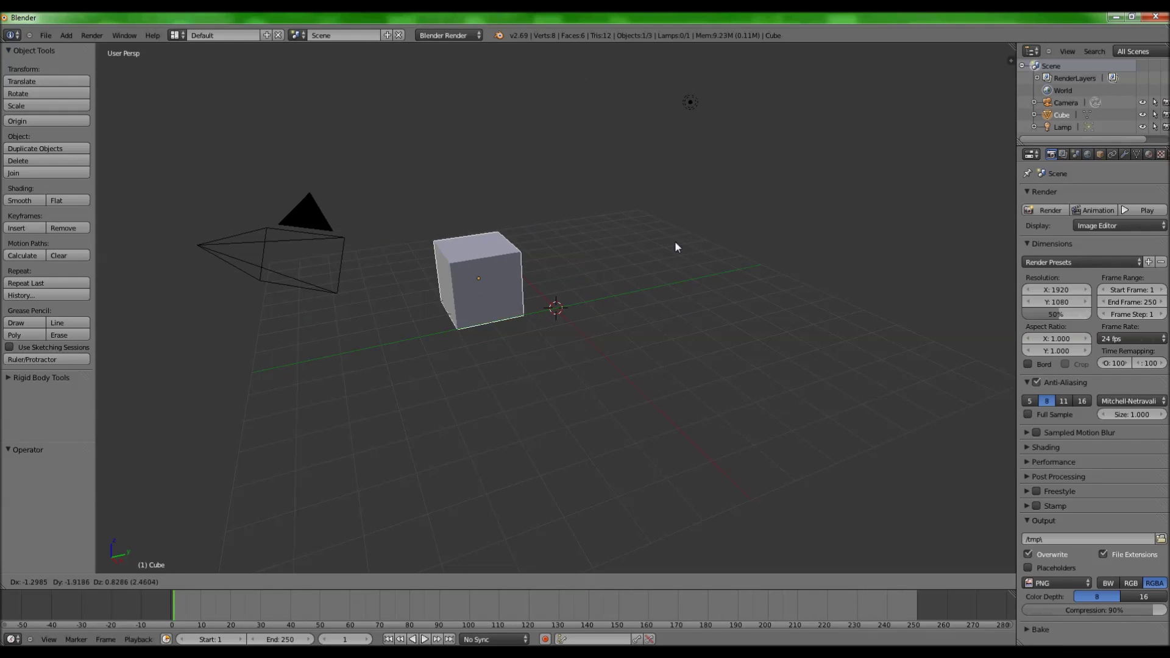
left_click(718, 211)
key("x")
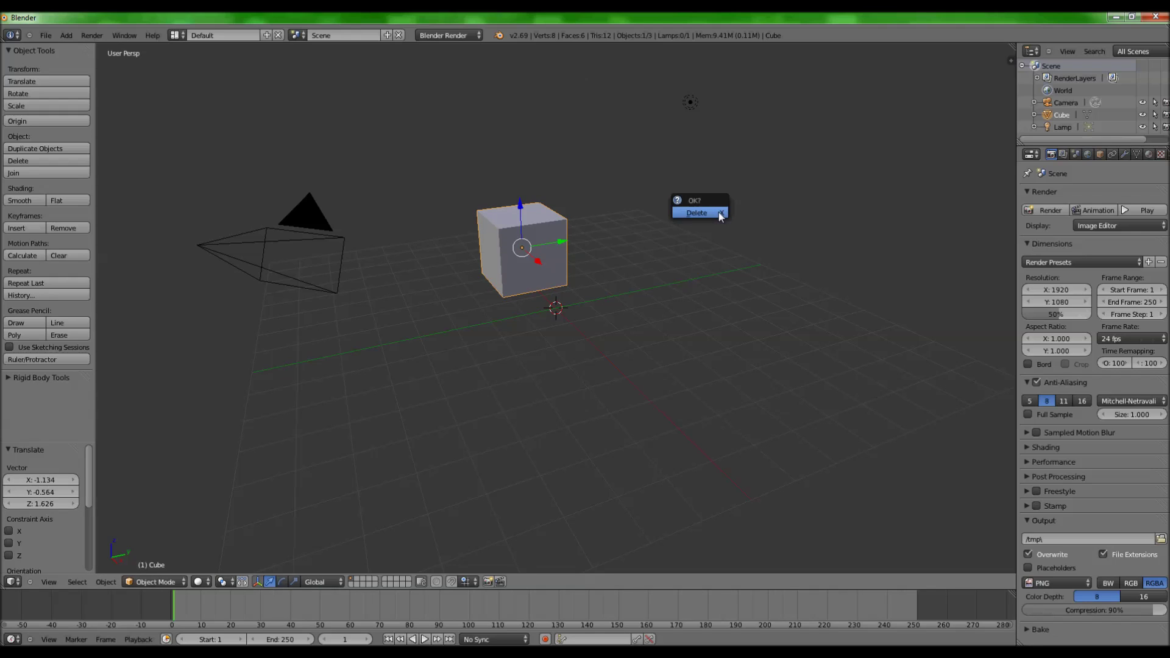
left_click(718, 213)
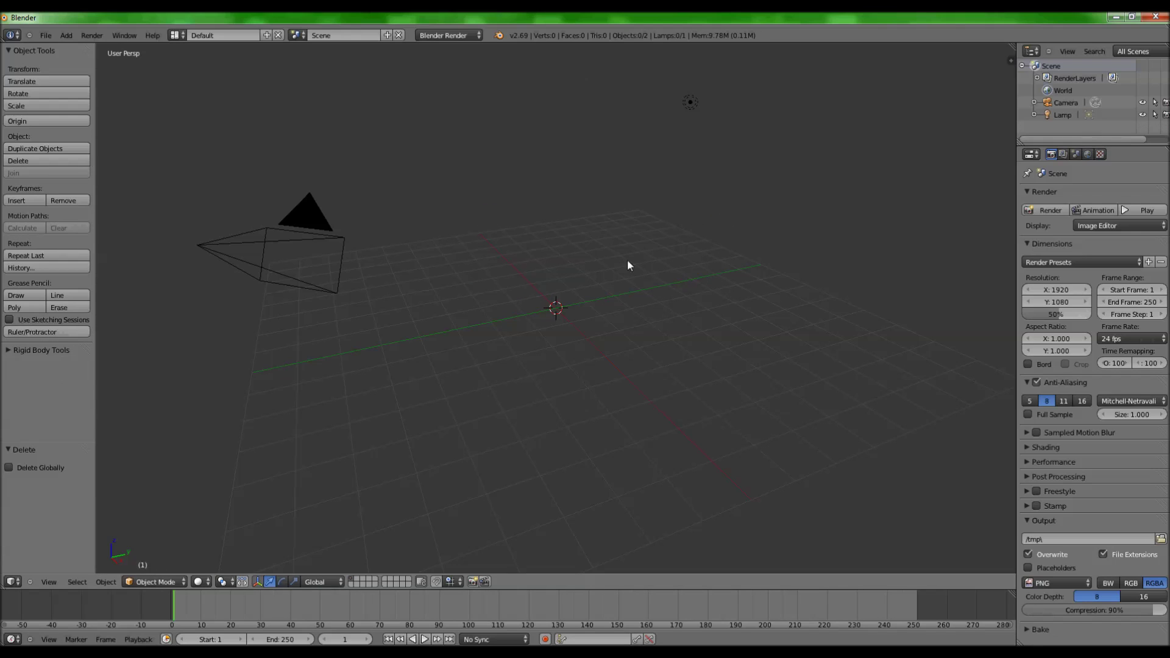
Step: Add a cylinder mesh at the origin of the empty scene
middle_click_drag(714, 266, 683, 282)
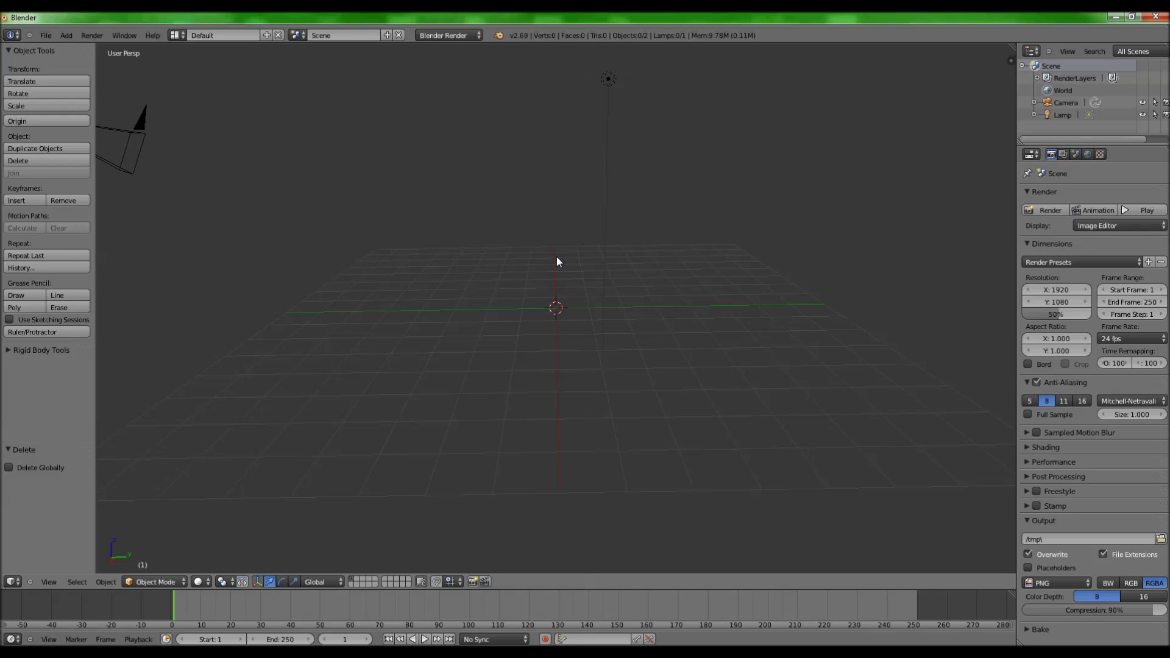
key("shift+a")
mouse_move(557, 258)
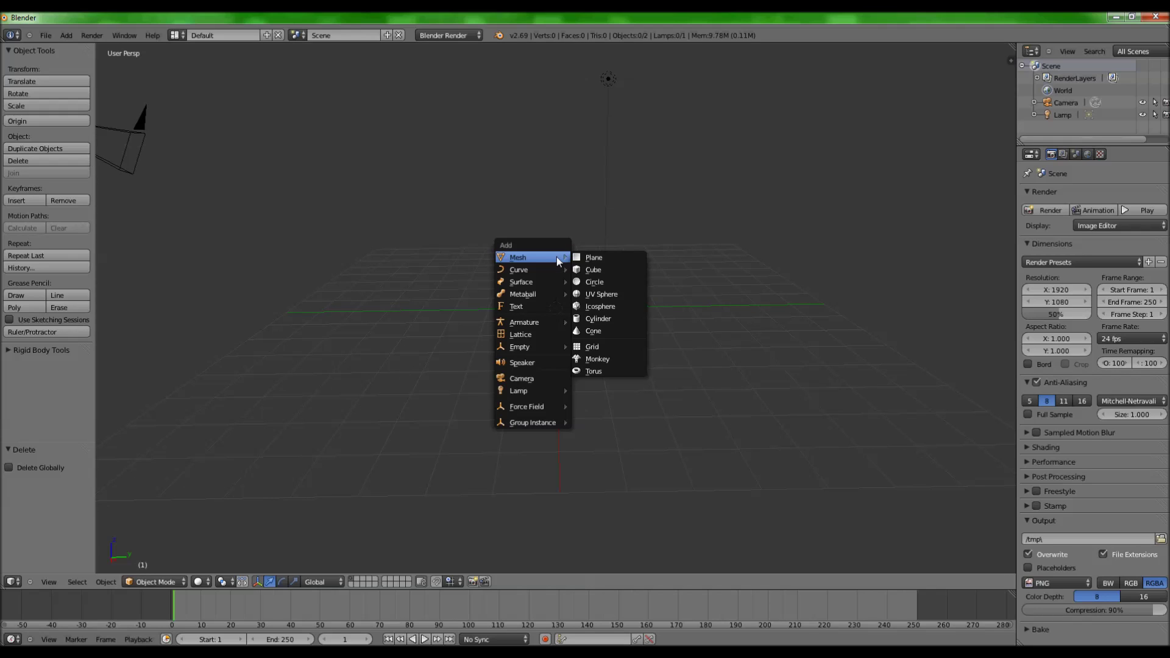
left_click(608, 318)
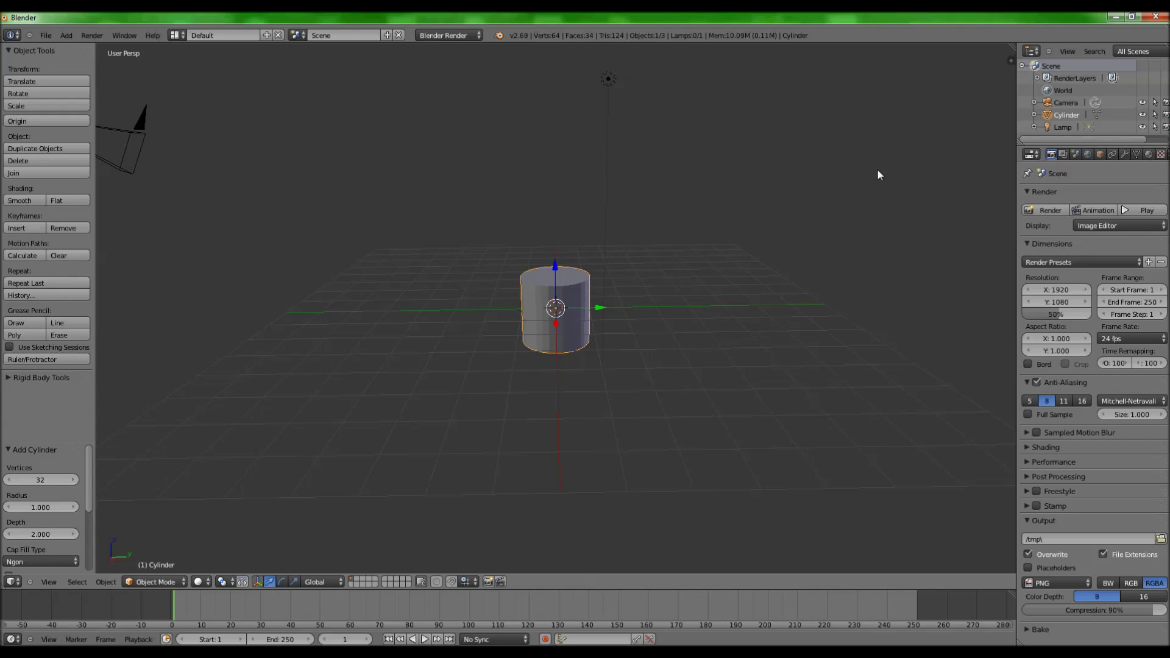
Step: Set the cylinder's scale to 0.05 in X, 0.05 in Y and 1.5 in Z to make a thin, long rod
key("n")
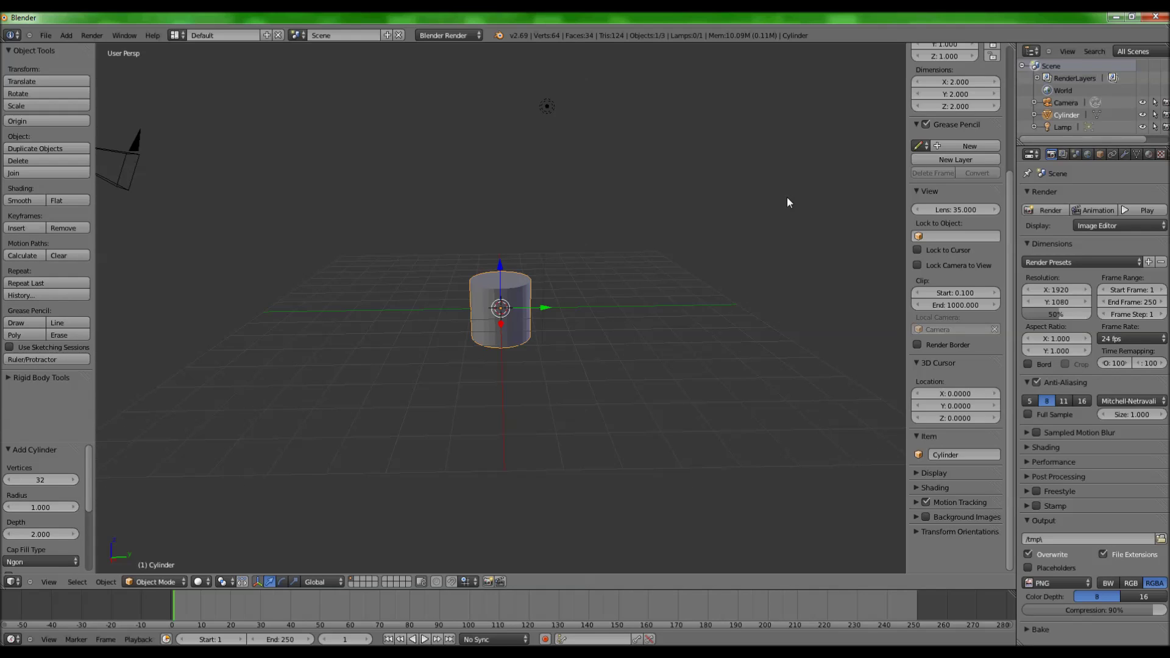
left_click_drag(1010, 268, 1012, 116)
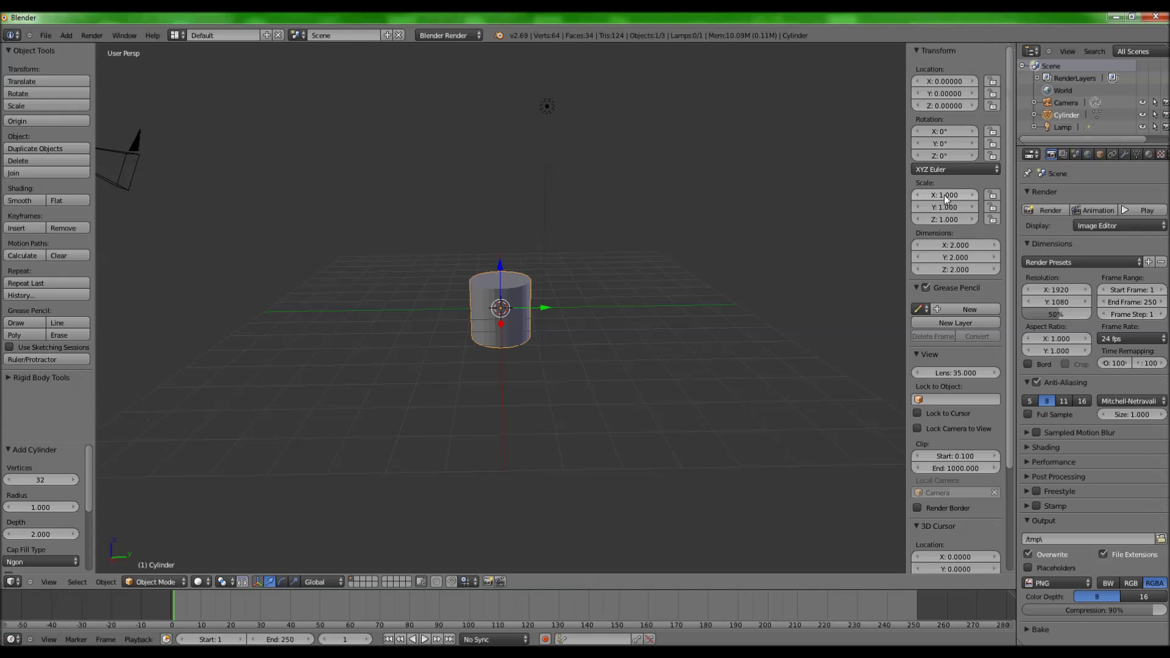
type("0.05")
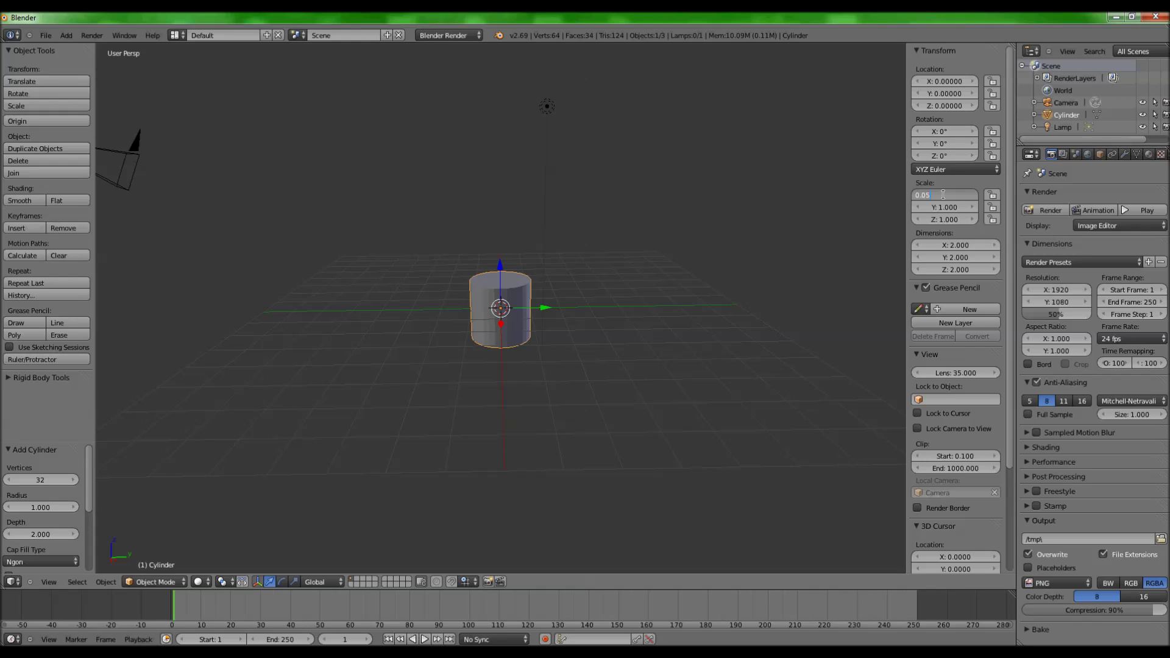
key("Return")
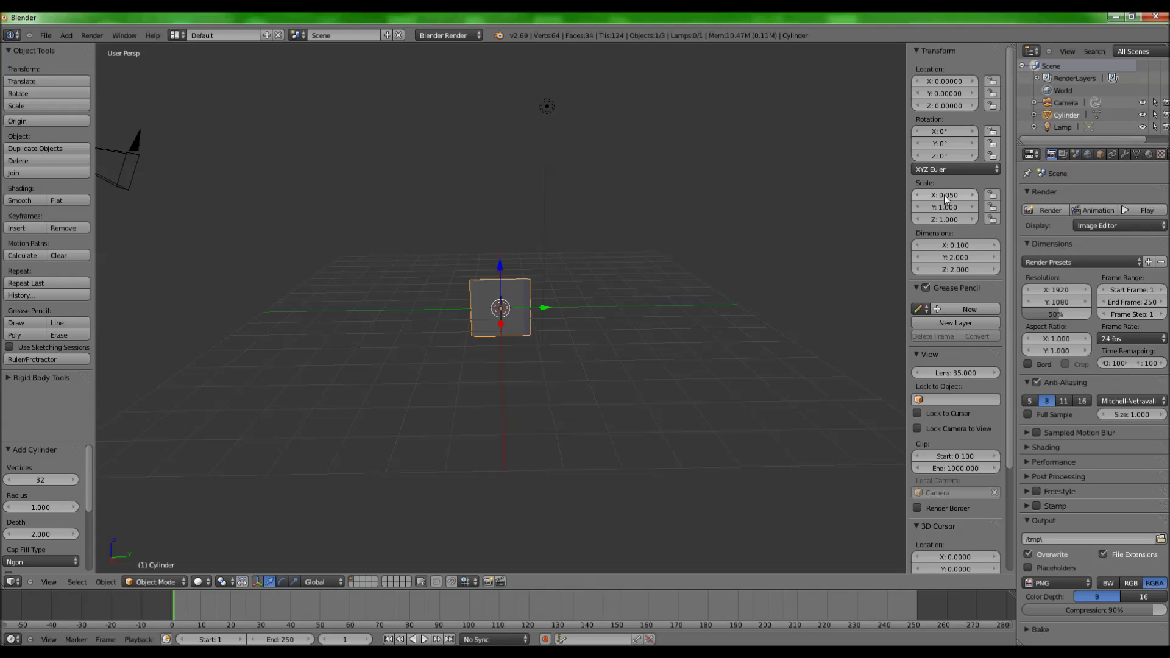
type("0.05")
key("Tab")
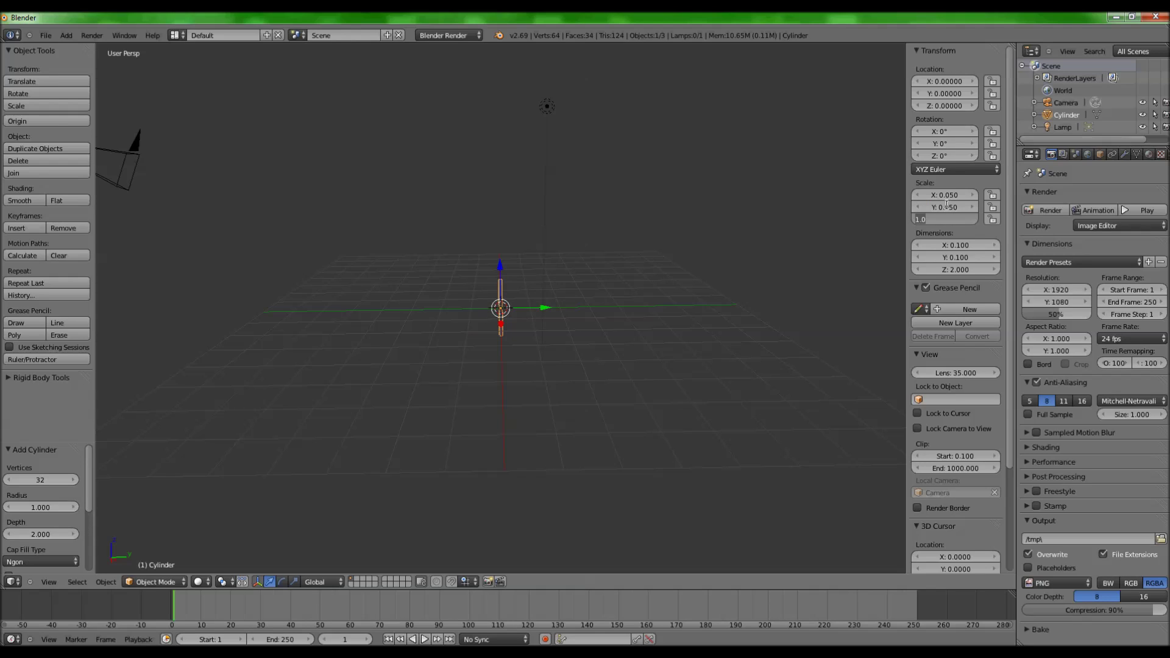
double_click(943, 221)
type("1.5")
key("Return")
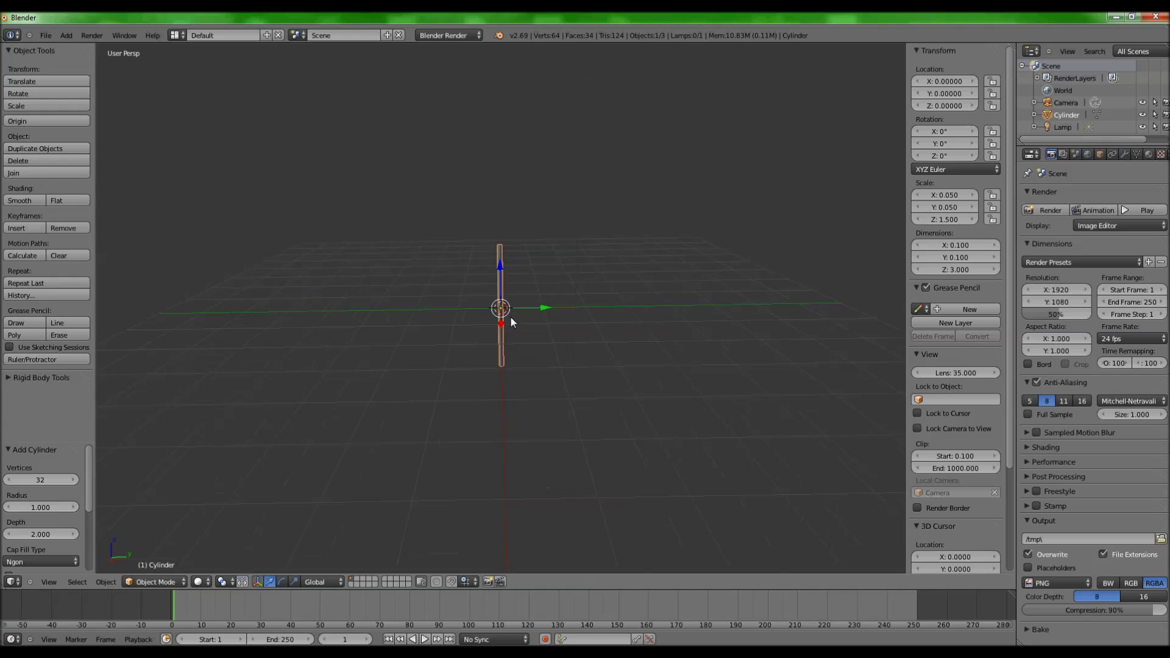
Step: Rename the cylinder object as rope
middle_click_drag(575, 345, 585, 317)
middle_click_drag(624, 265, 675, 287)
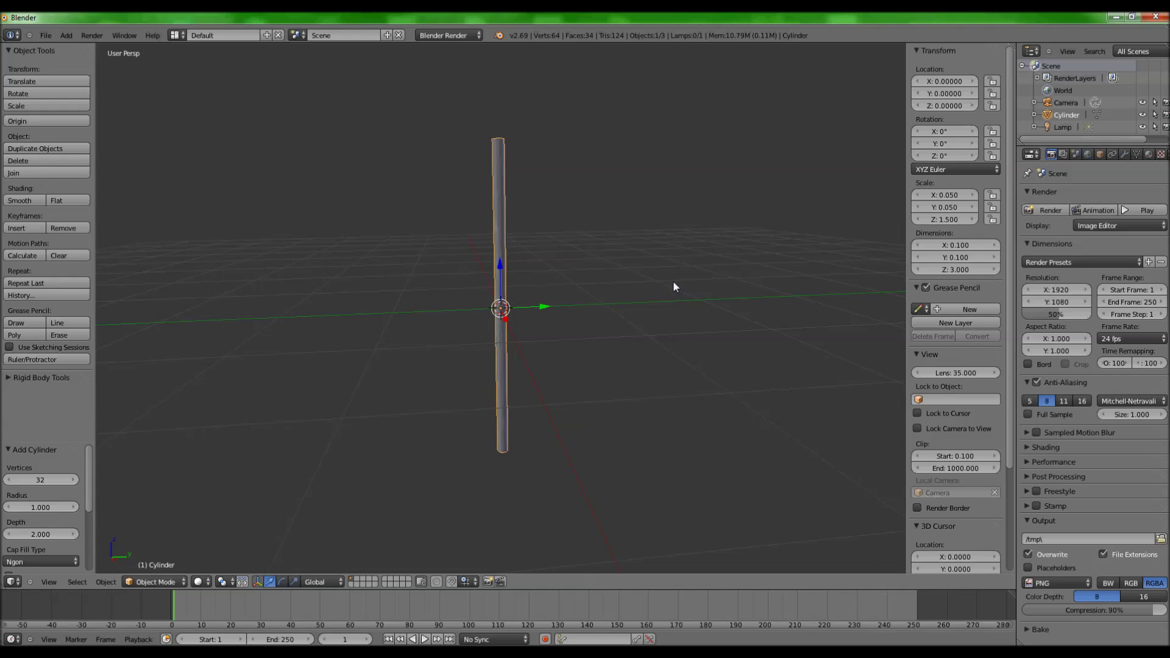
double_click(1066, 115)
key("BackSpace")
type("rope")
key("Return")
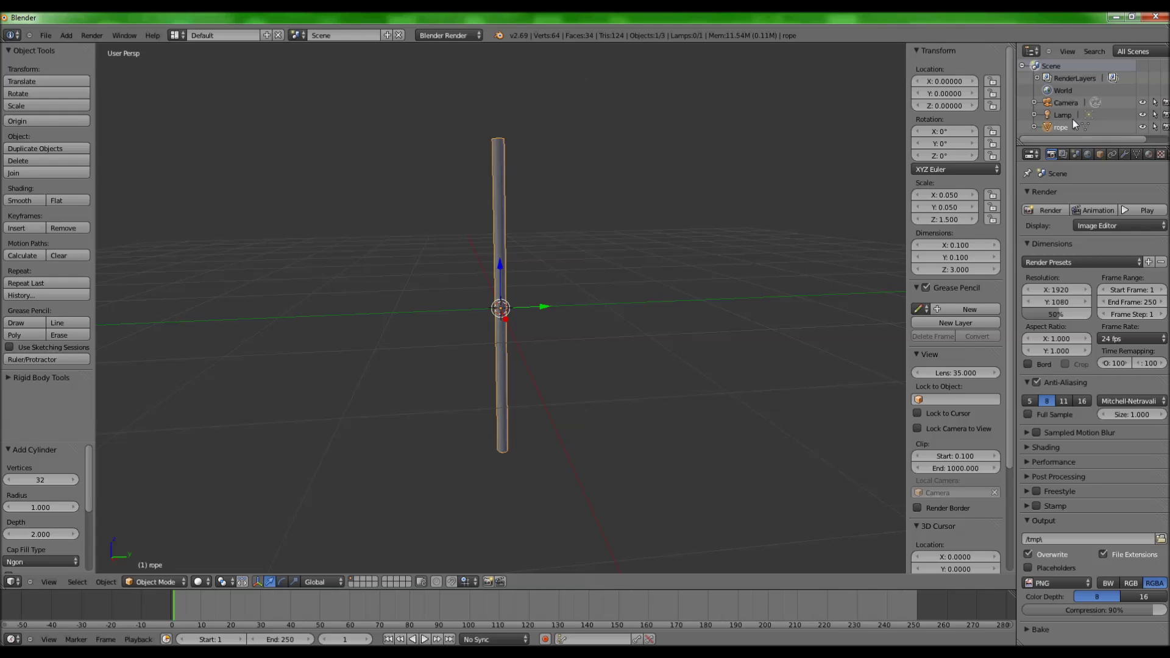
Step: Create a new material for the rope object and name it rope
left_click(1149, 154)
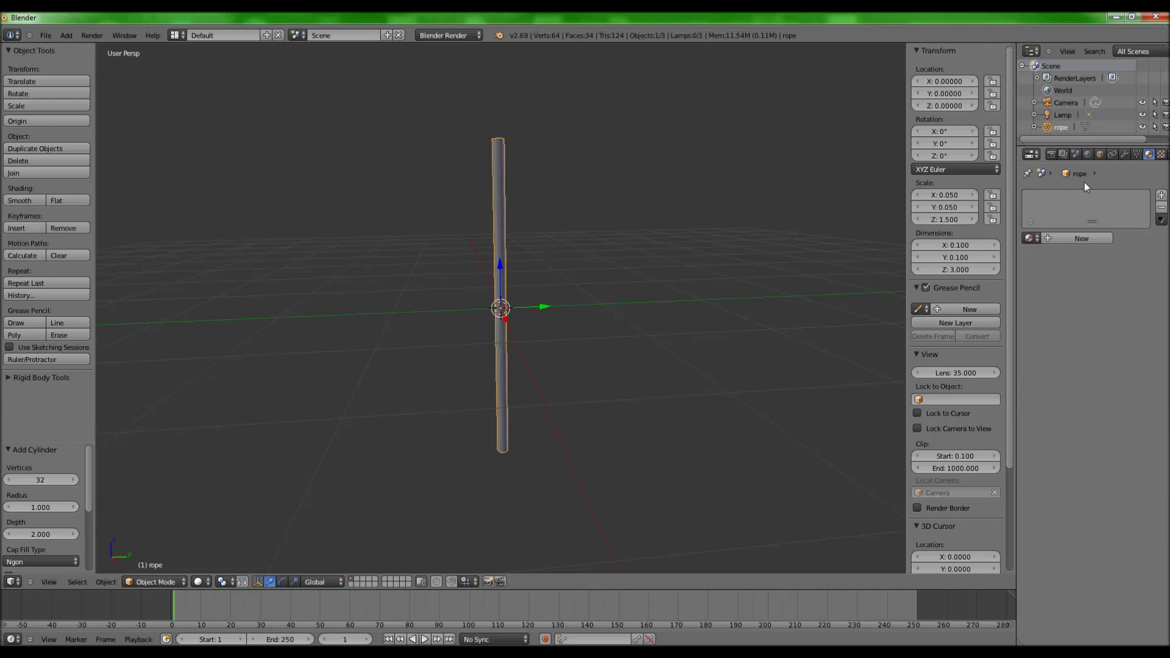
left_click(1075, 239)
double_click(1057, 239)
type("rope")
key("Return")
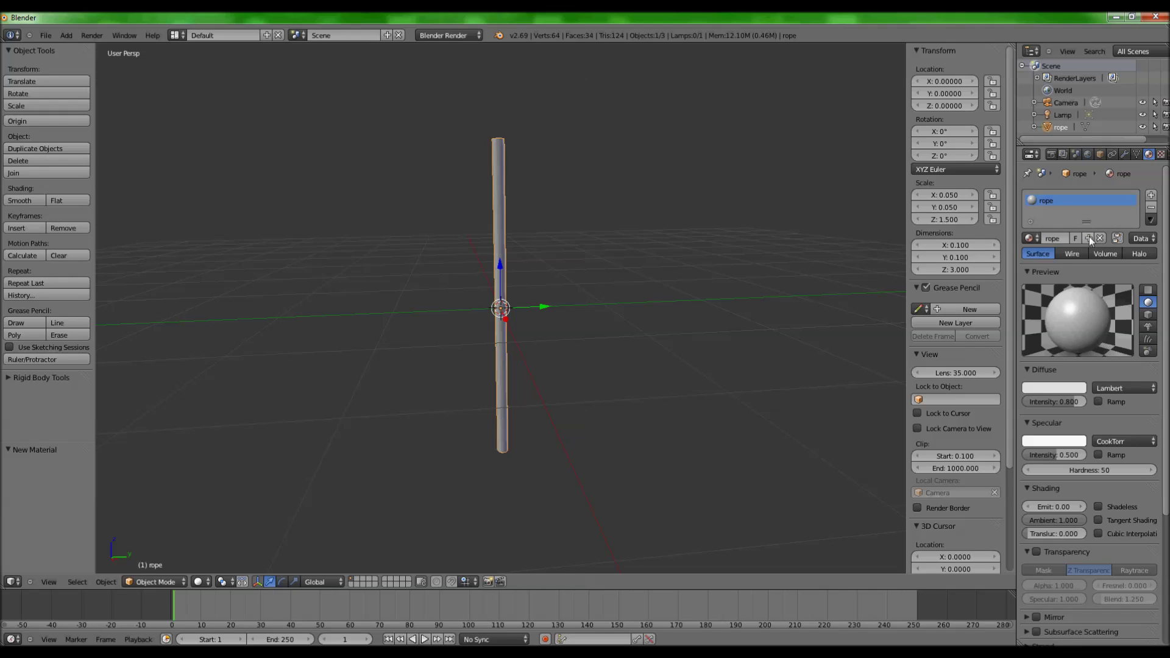
Step: Try the existing material called Material on the object, unlink it and reassign the rope material
left_click(1030, 240)
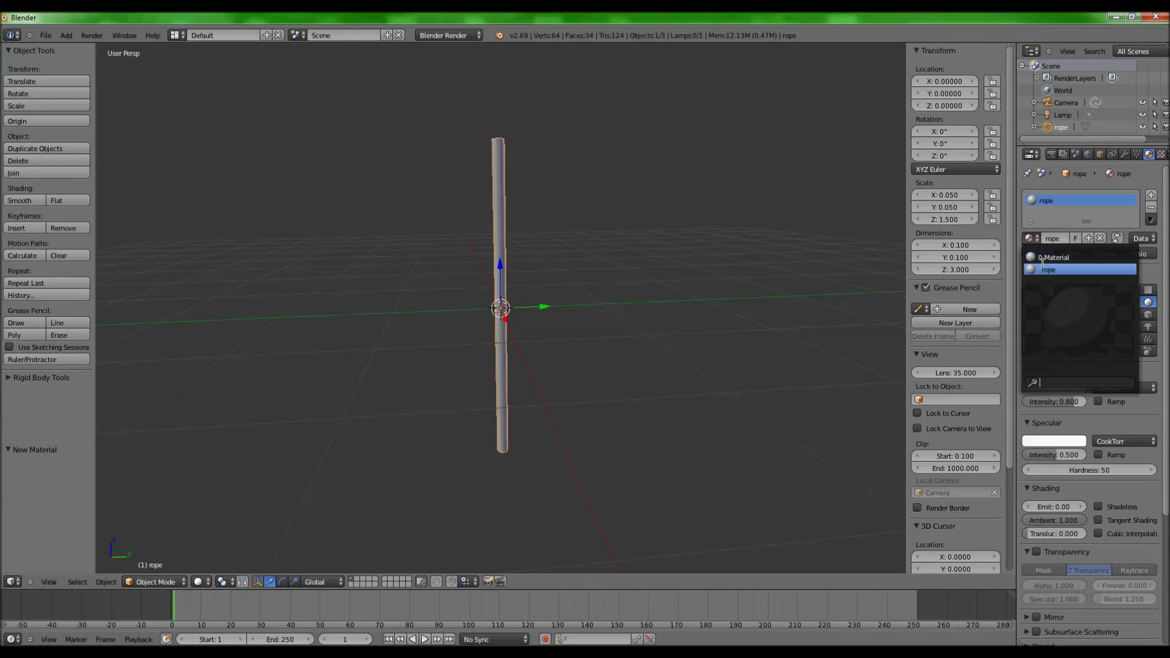
left_click(1043, 258)
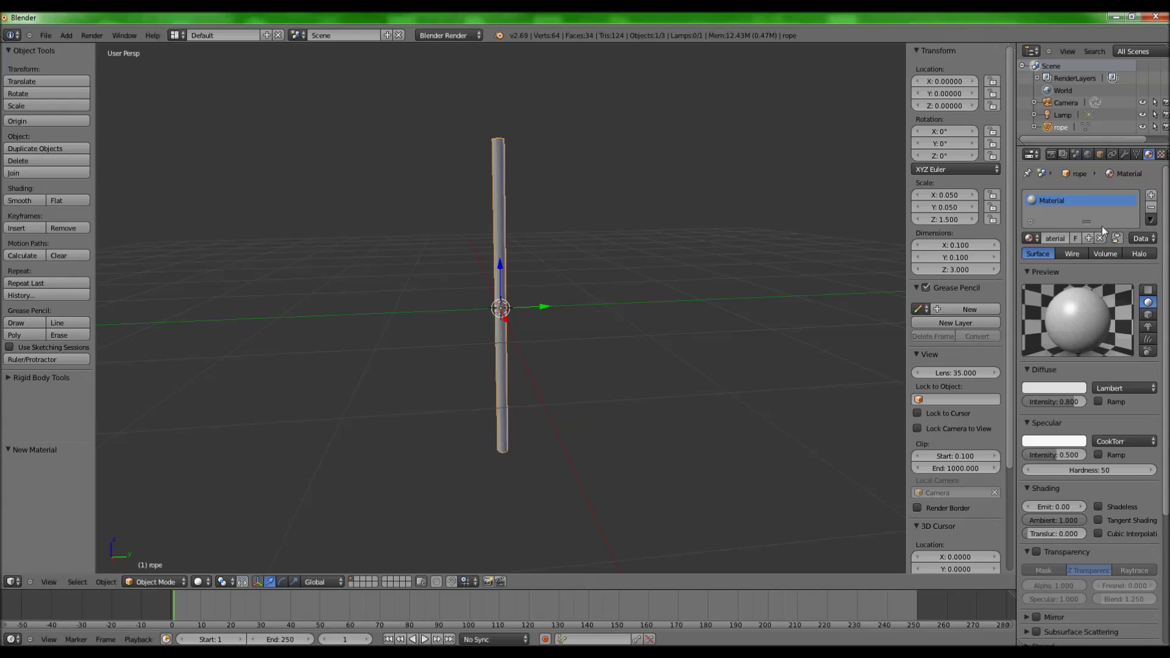
left_click(1101, 238)
left_click(1030, 238)
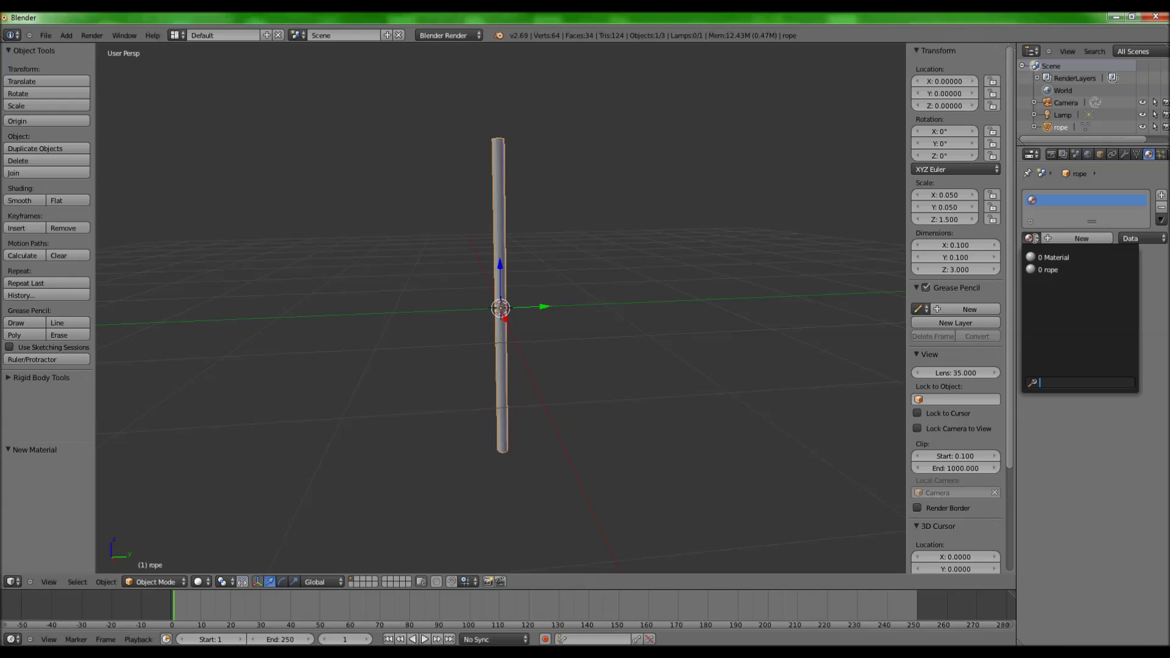
left_click(1045, 269)
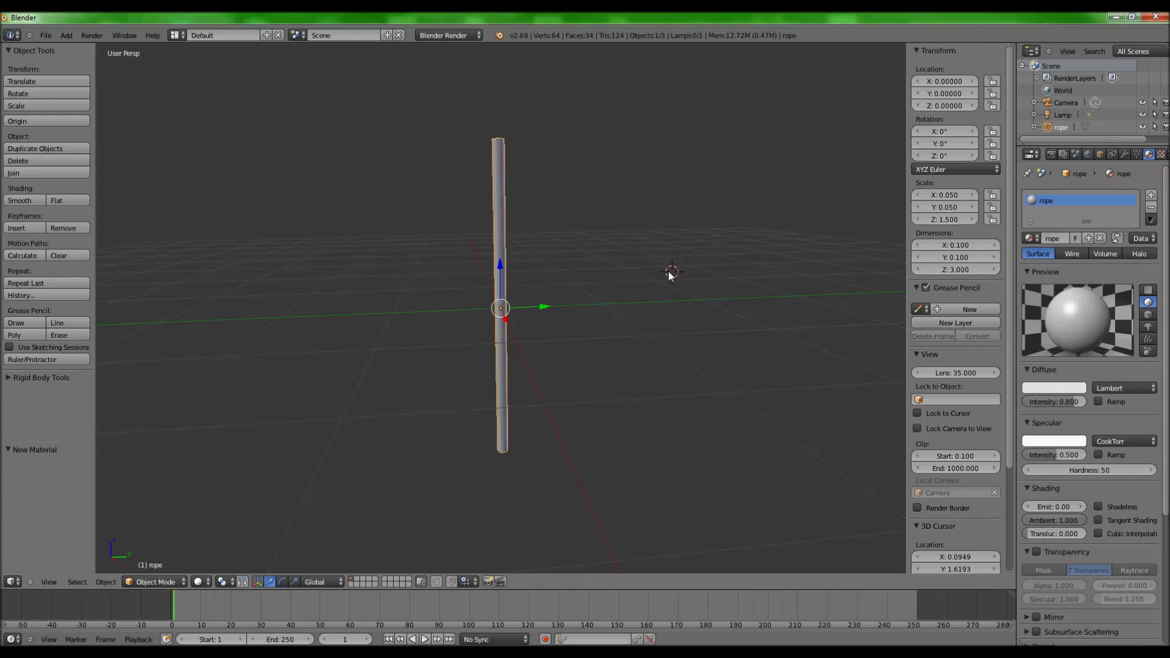
Step: Save the Blender file as rope.blend in the RopeTutorial project's Assets\Obj folder
left_click(54, 38)
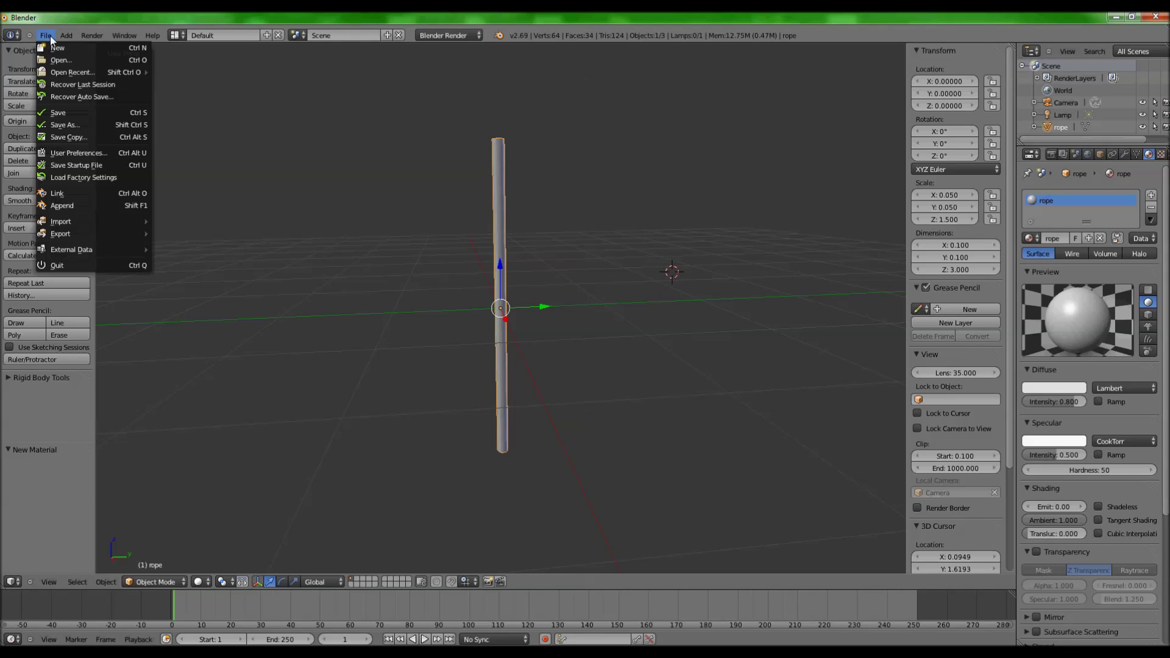
left_click(73, 125)
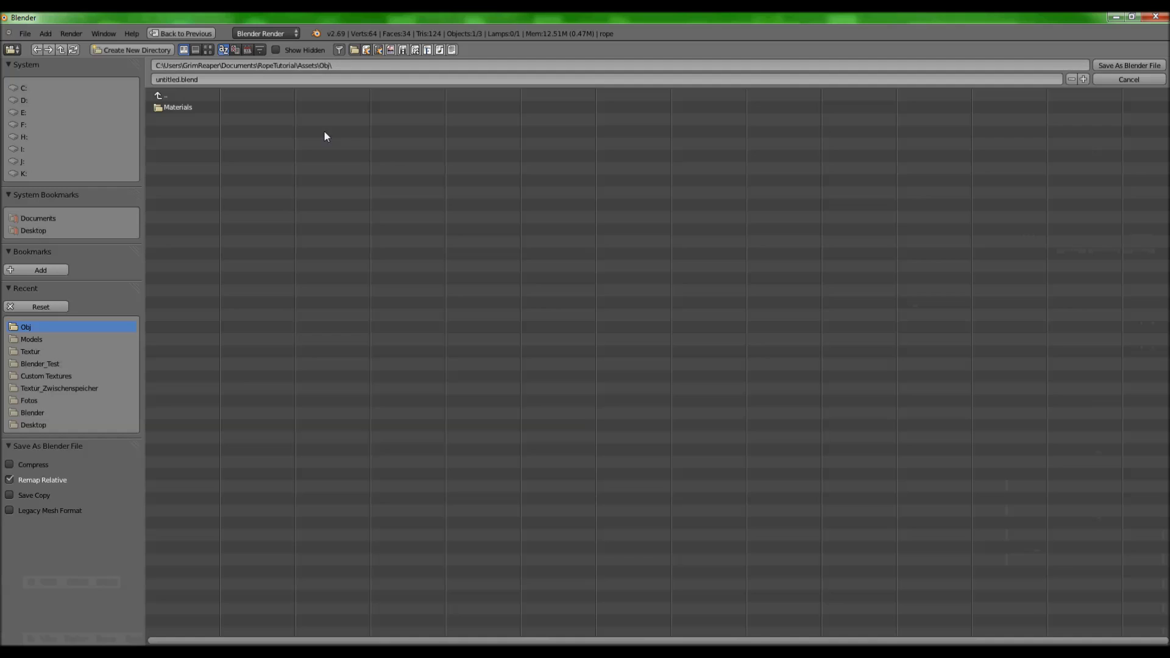
left_click(348, 64)
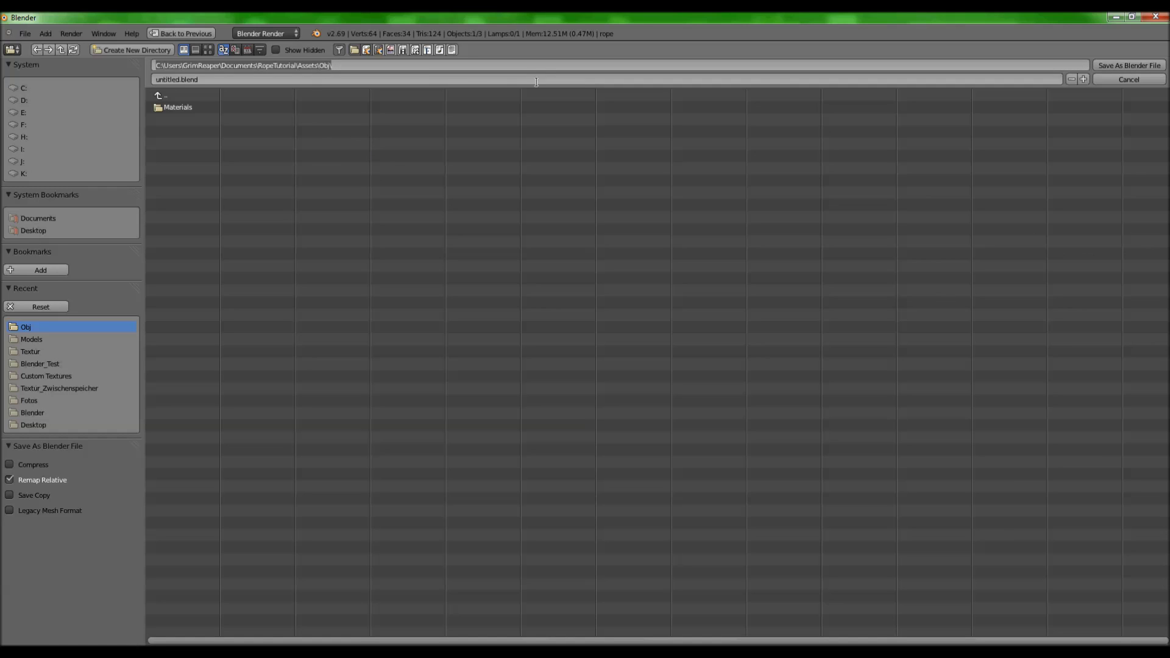
key("ctrl+a")
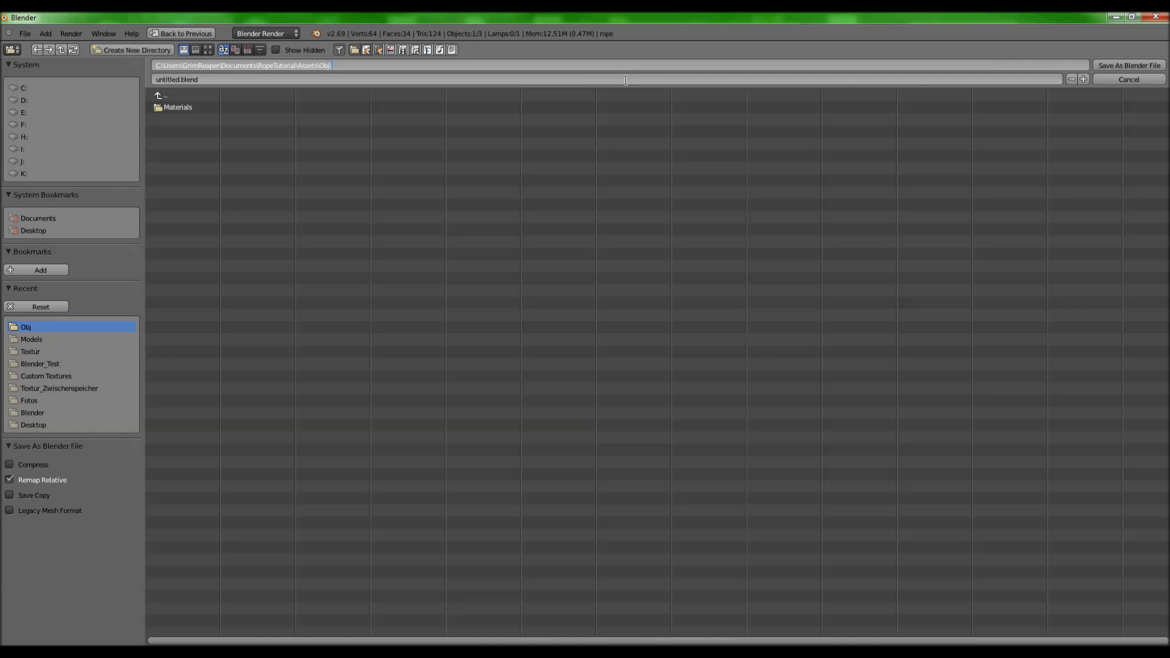
key("Escape")
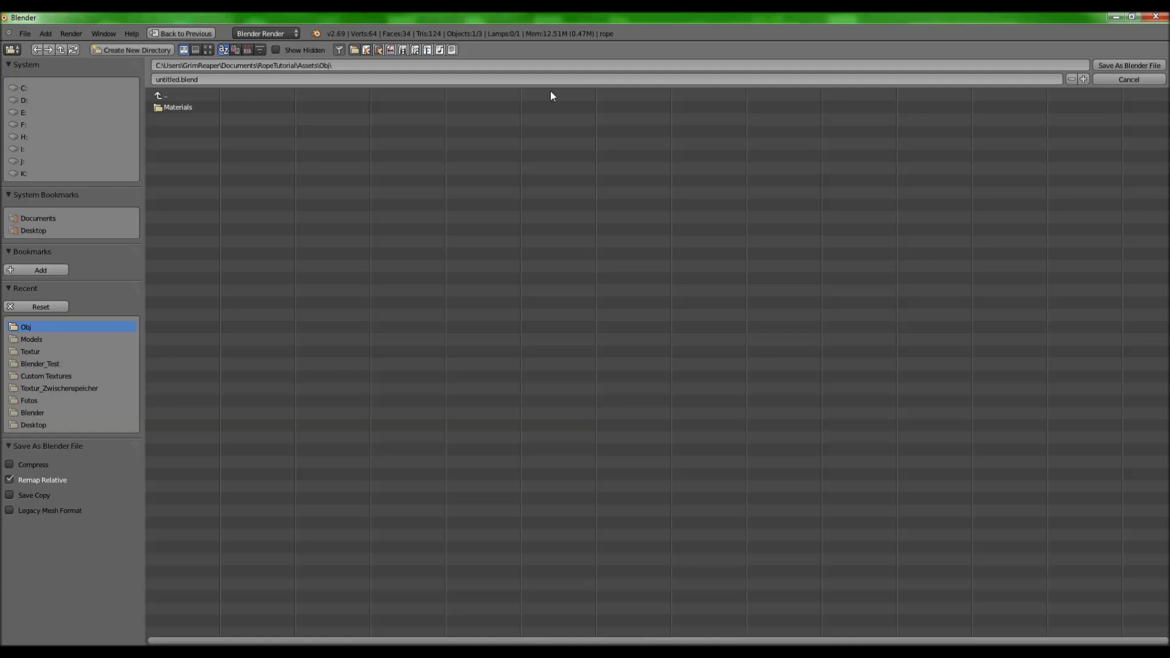
double_click(162, 78)
key("shift+Home")
type("rope")
left_click(1110, 66)
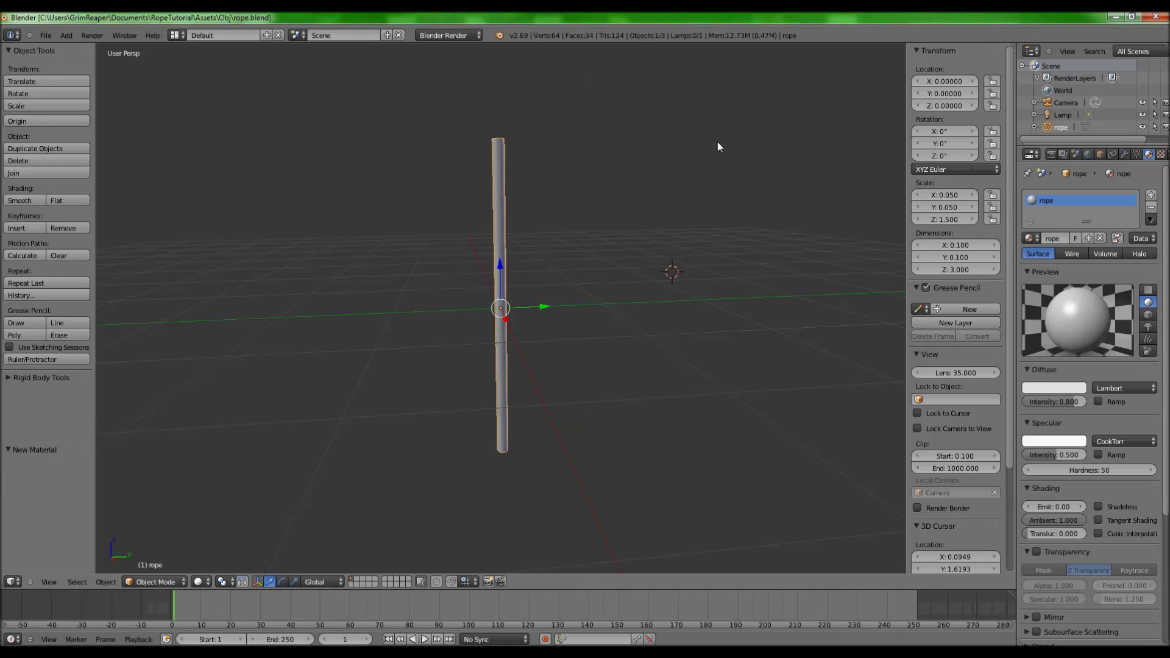
Step: Switch to Unity and place the rope model from the Obj assets folder into the scene near the upright post
key("alt+Tab")
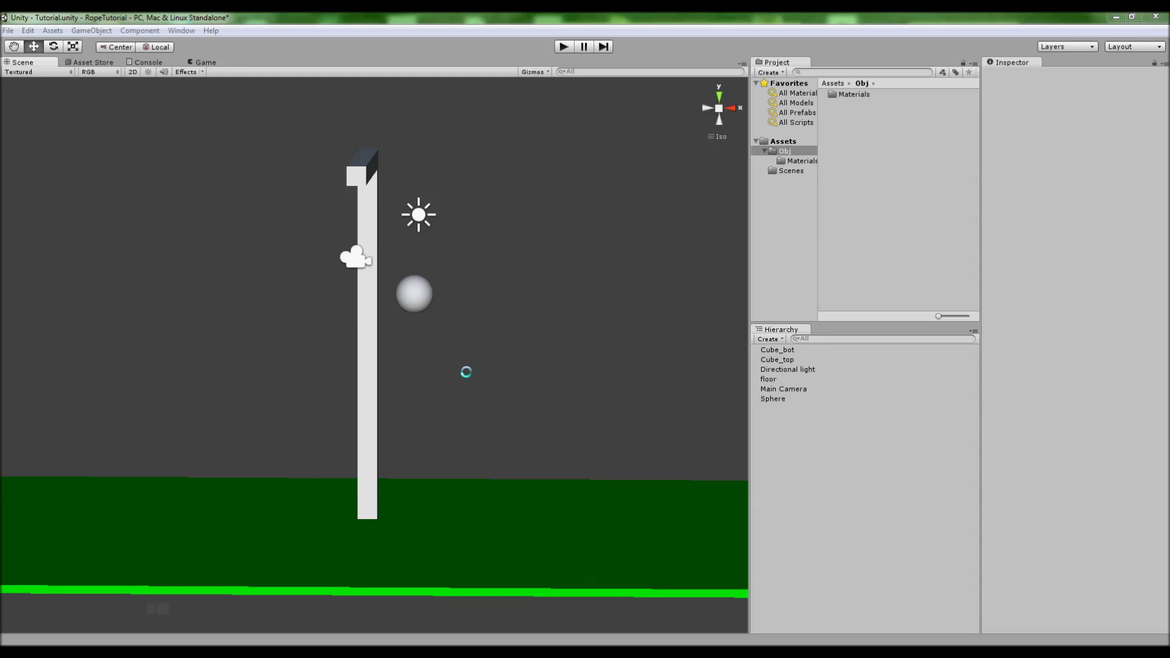
left_click(854, 126)
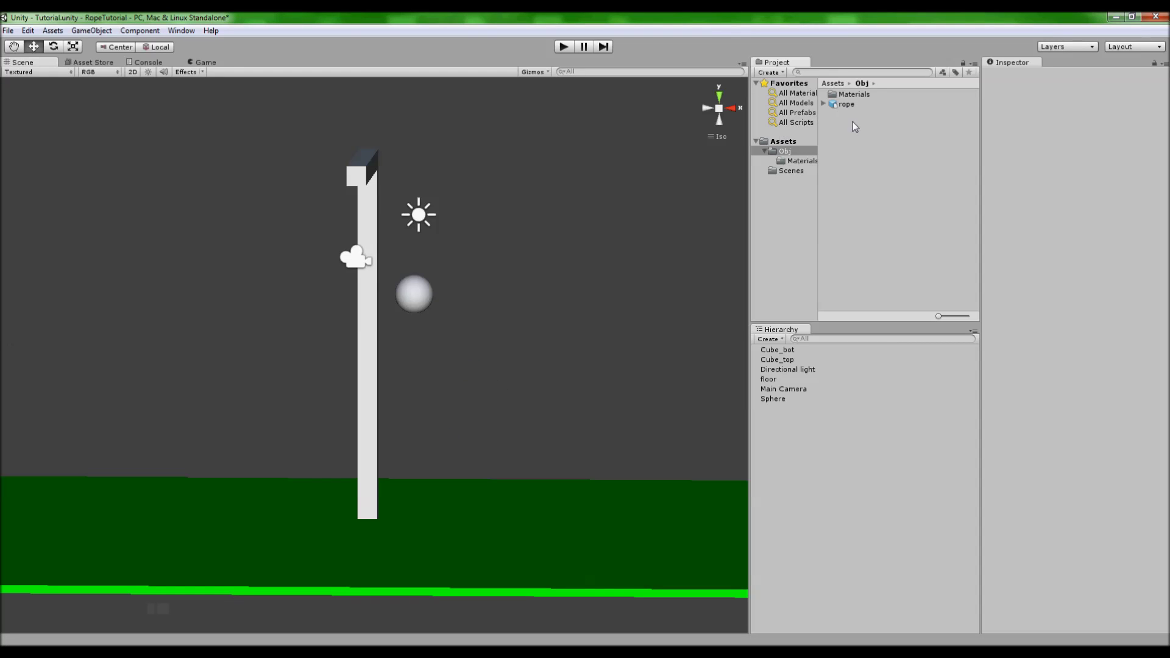
left_click(784, 150)
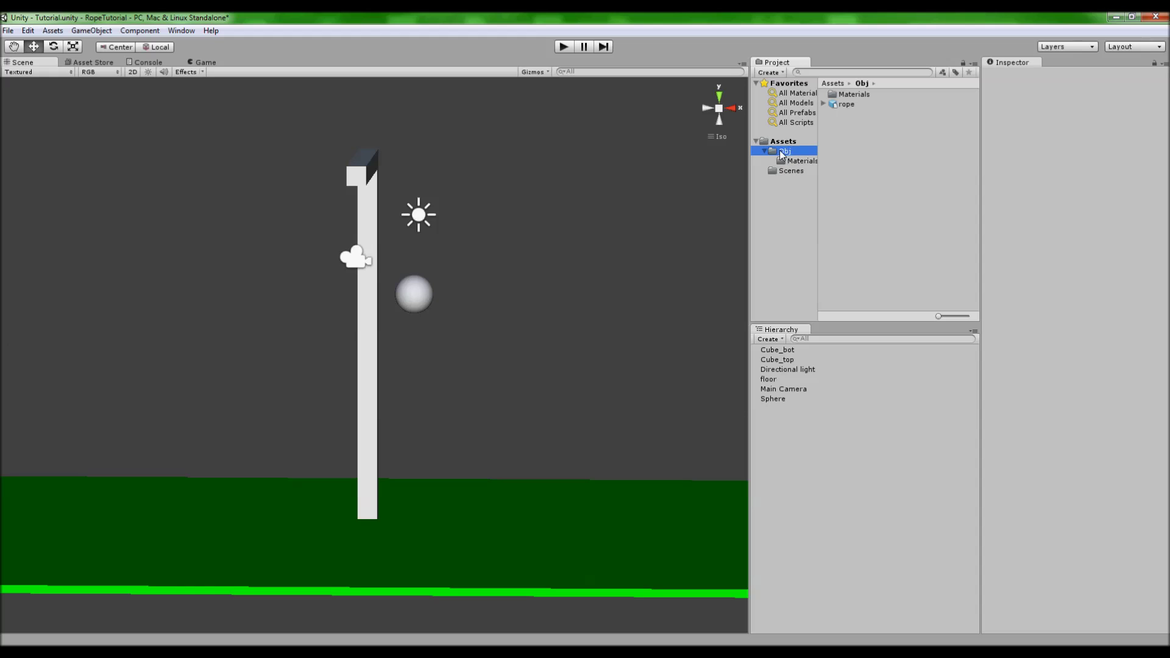
left_click(846, 108)
left_click_drag(852, 108, 364, 259)
Step: Move the rope beneath the free end of the top beam, to about X 9.77 and Z -4.22
left_click_drag(463, 242, 274, 251, "alt")
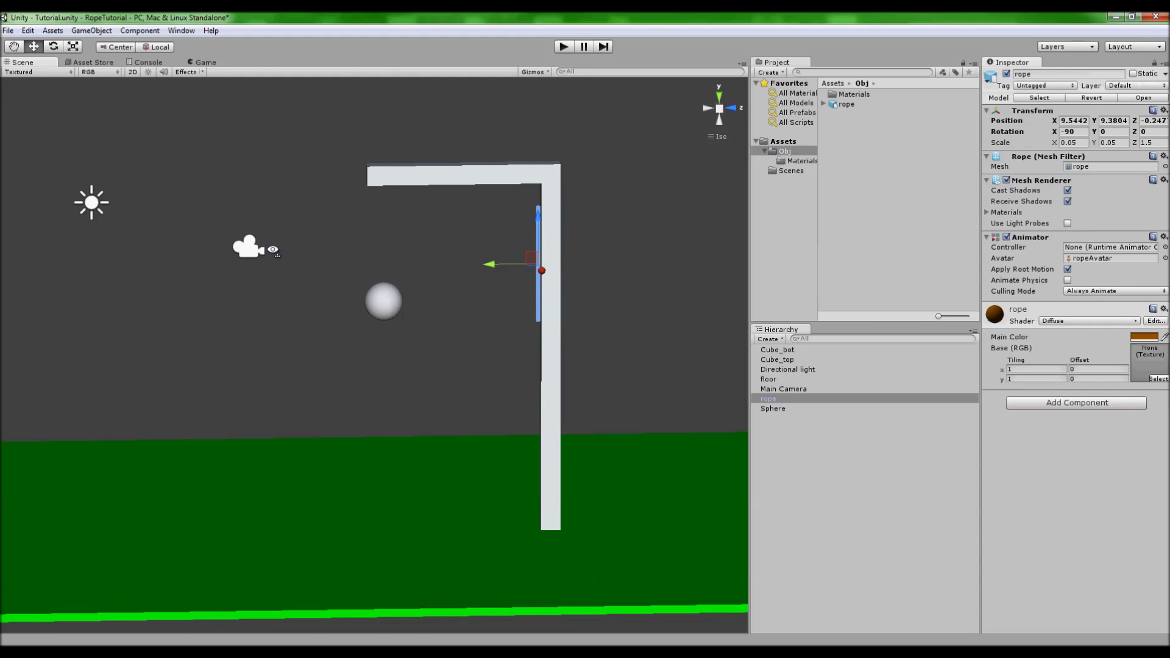
left_click_drag(489, 264, 451, 214)
left_click_drag(402, 267, 414, 259)
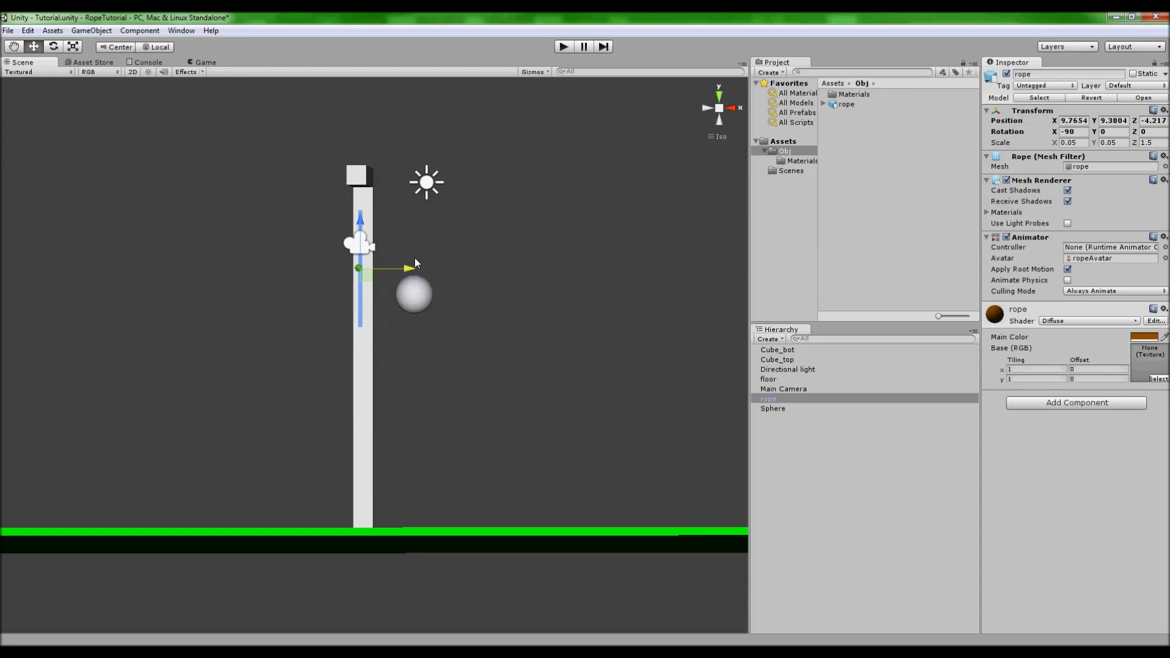
Step: Examine the floor and rope materials in the Obj folder's Materials subfolder
double_click(844, 94)
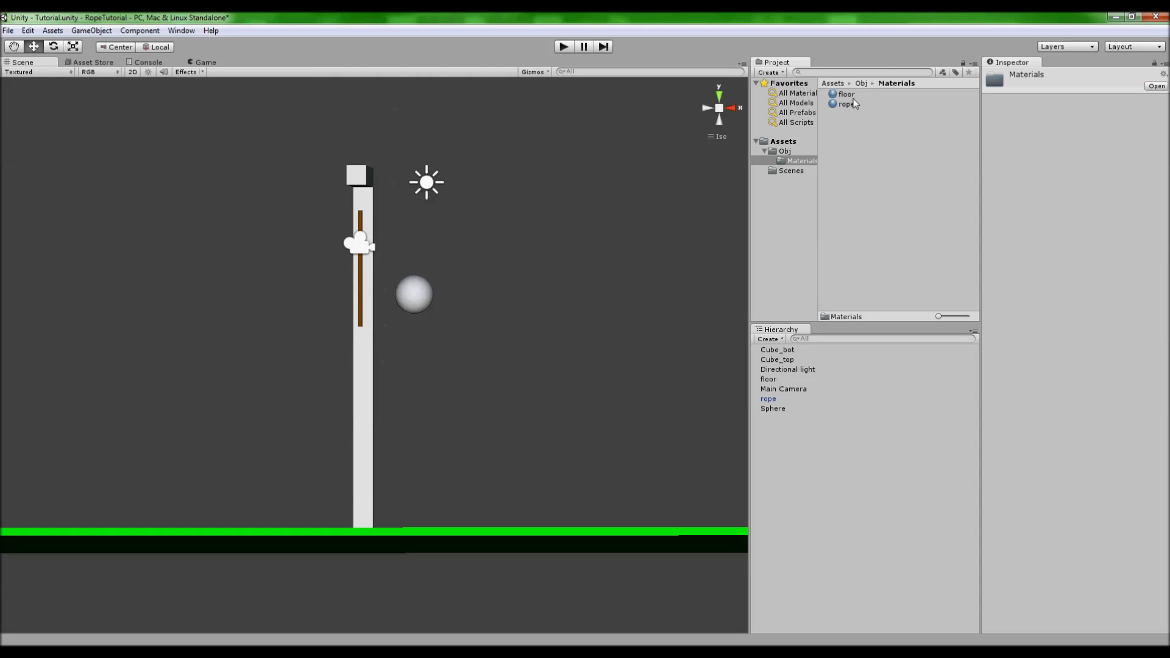
left_click(846, 93)
left_click(870, 104)
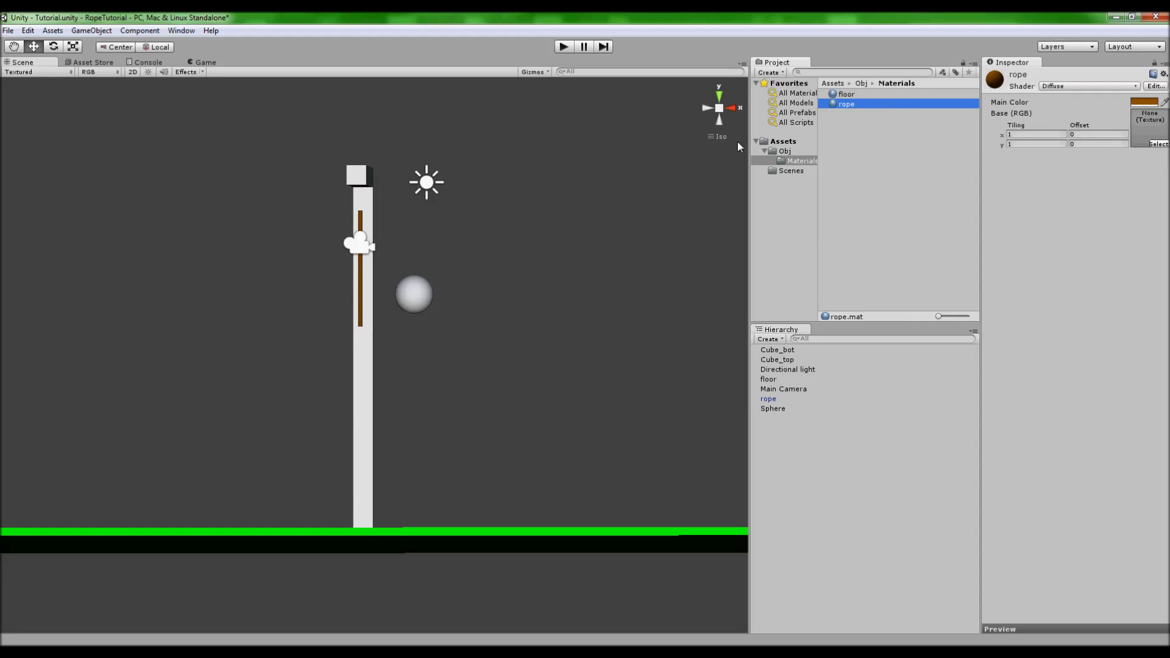
Step: Raise the rope closer to the top beam, to about Y 9.54, and check its placement from several sides
left_click_drag(373, 243, 482, 273, "alt")
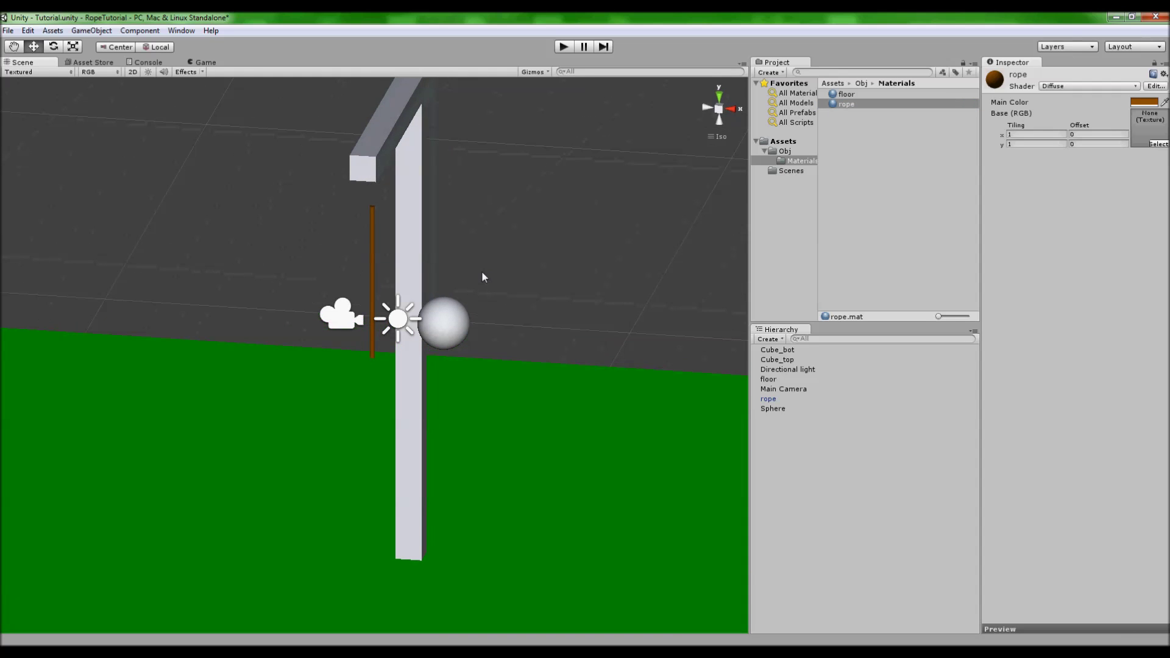
left_click(372, 251)
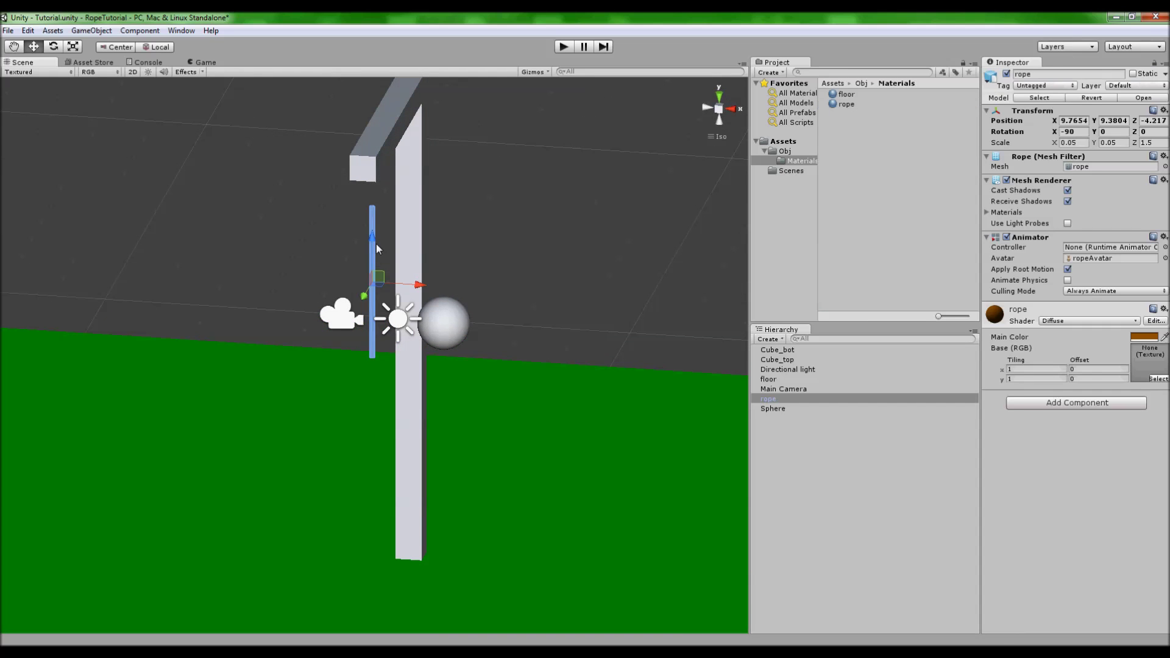
left_click_drag(374, 245, 554, 183)
left_click_drag(447, 229, 616, 159, "alt")
left_click(451, 216)
left_click_drag(451, 216, 289, 289, "alt")
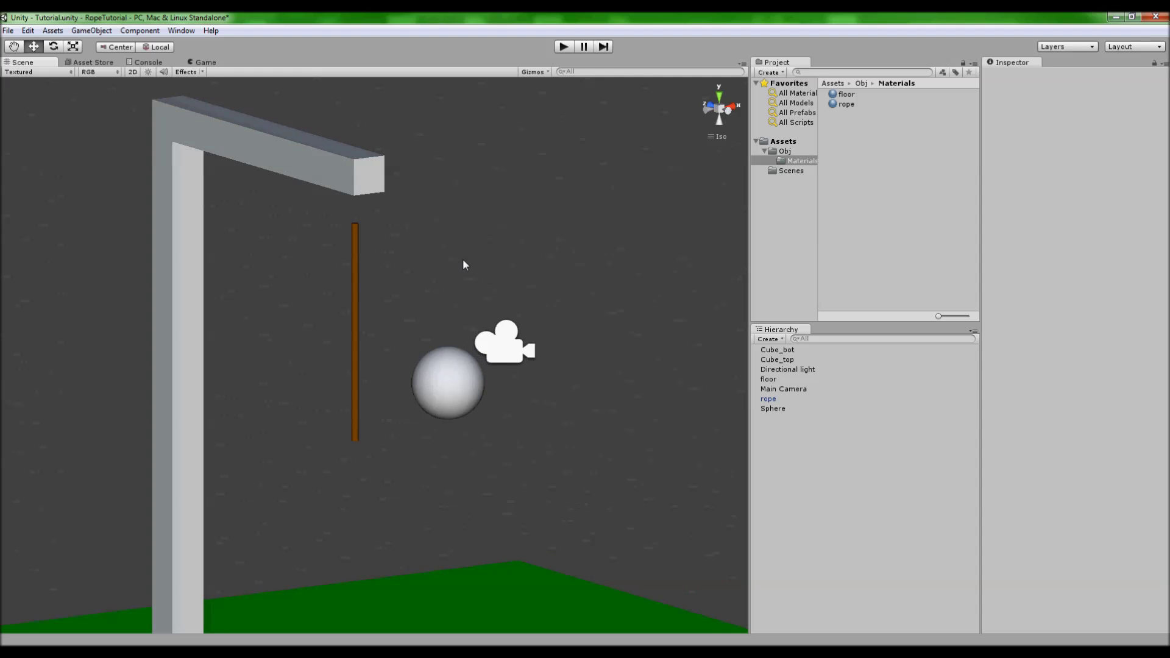
left_click_drag(468, 263, 413, 281, "alt")
Step: Add an Interactive Cloth physics component to the rope
left_click(368, 286)
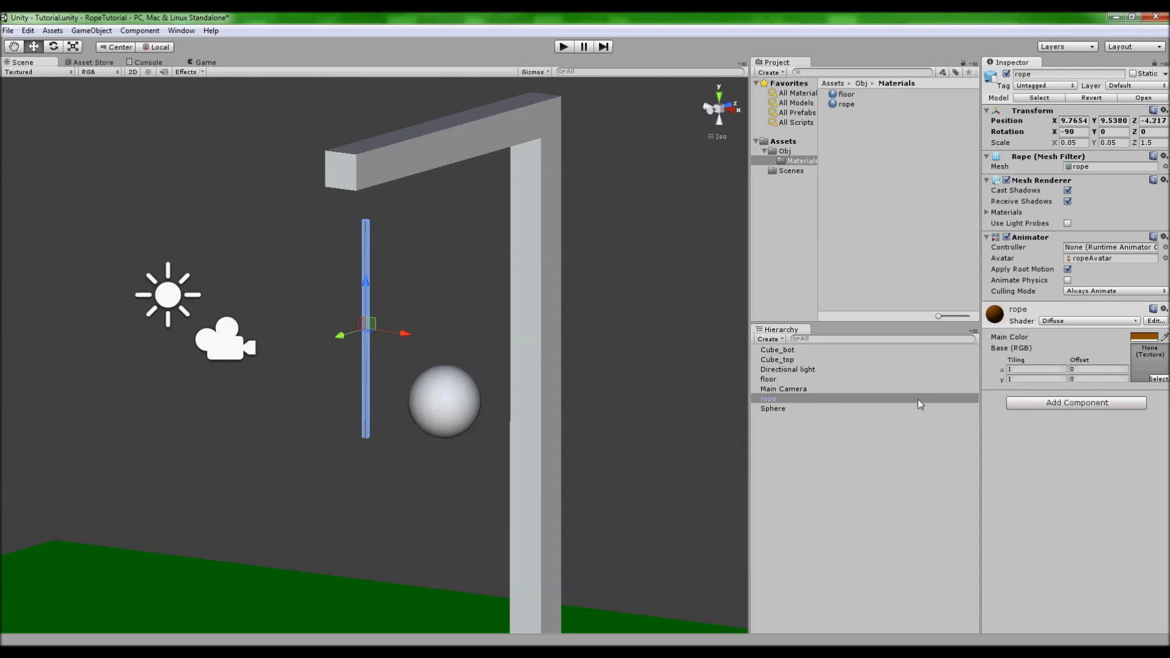
left_click(1038, 403)
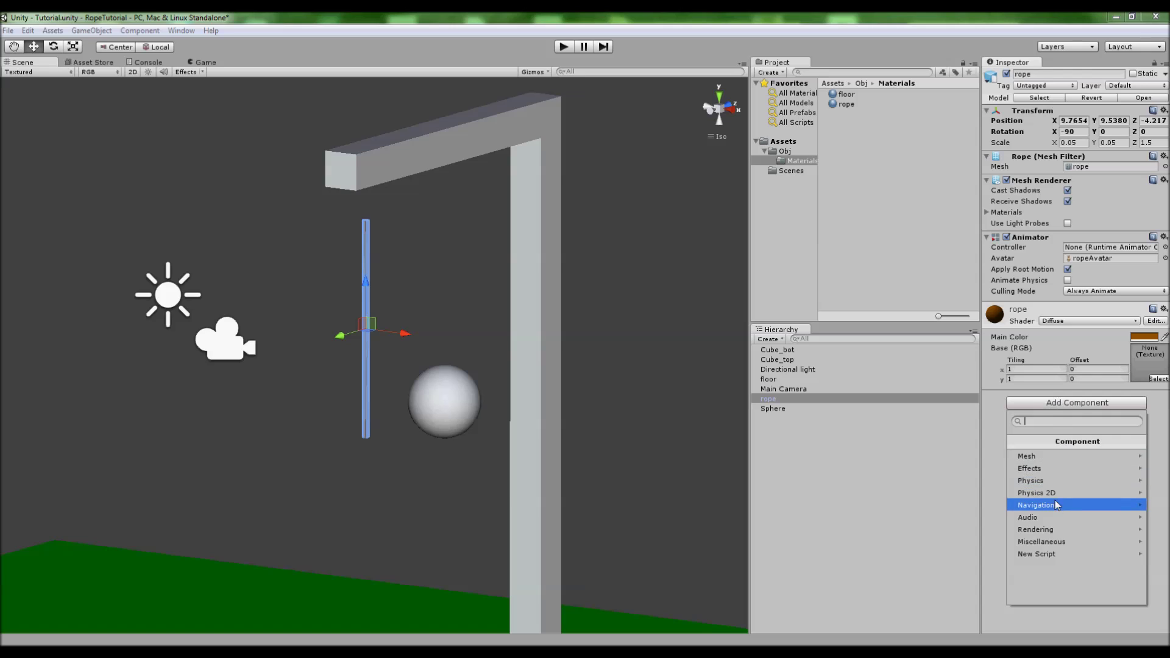
left_click(1047, 481)
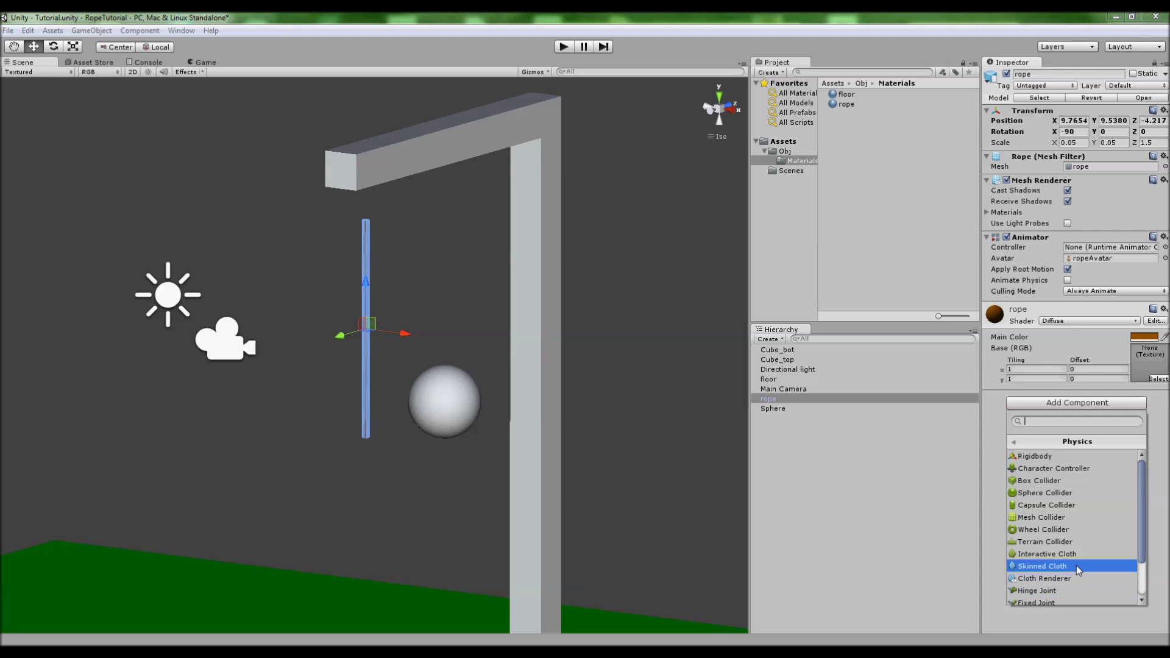
scroll(1076, 566, "down", 3)
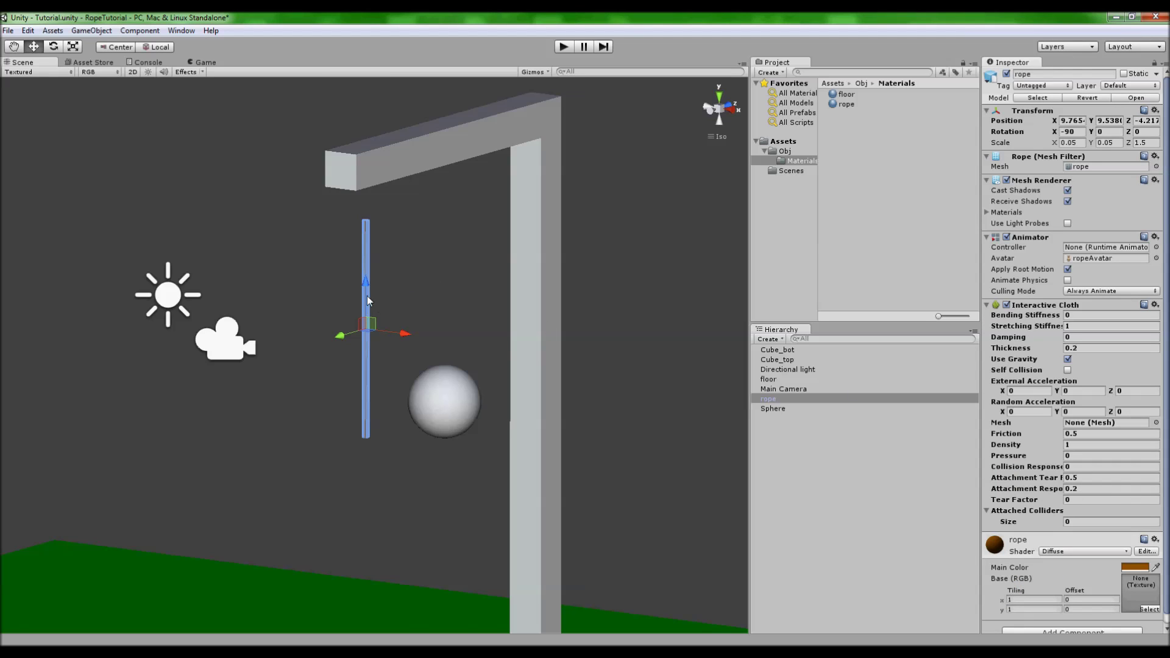
Step: Raise the rope to about Y 10.17 so its upper end meets the underside of the top beam
left_click_drag(366, 284, 368, 251)
middle_click_drag(459, 262, 478, 259)
right_click_drag(400, 247, 544, 203)
left_click_drag(380, 248, 530, 234)
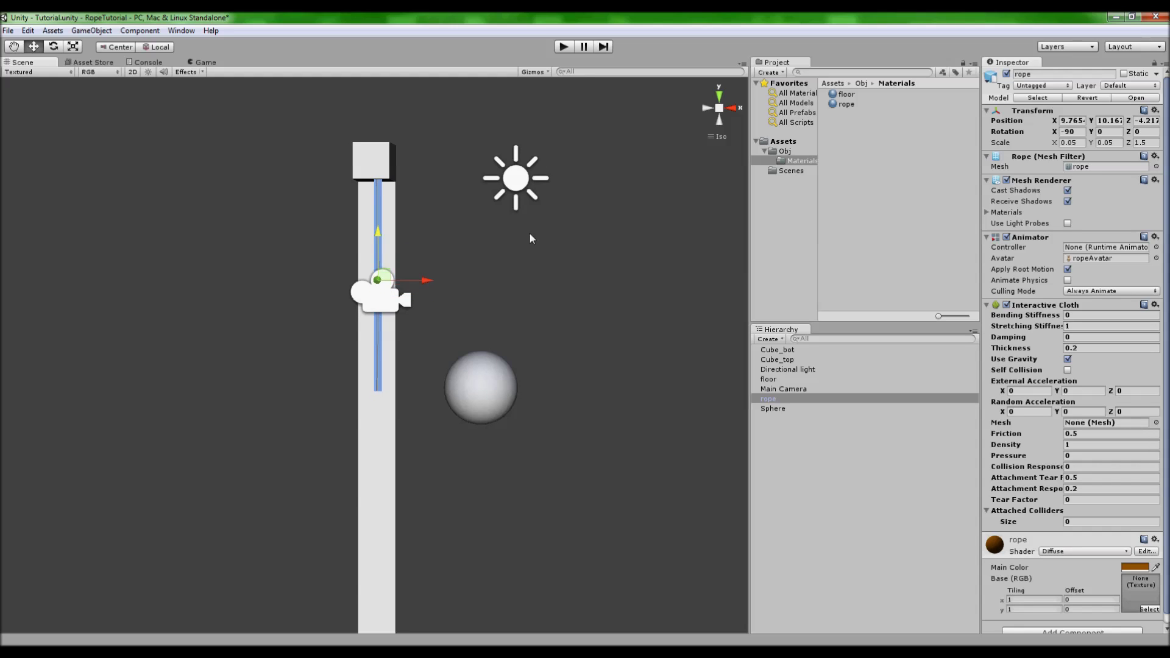
Step: Add a Mesh Collider physics component to the Cube_top beam
scroll(1165, 380, "down", 2)
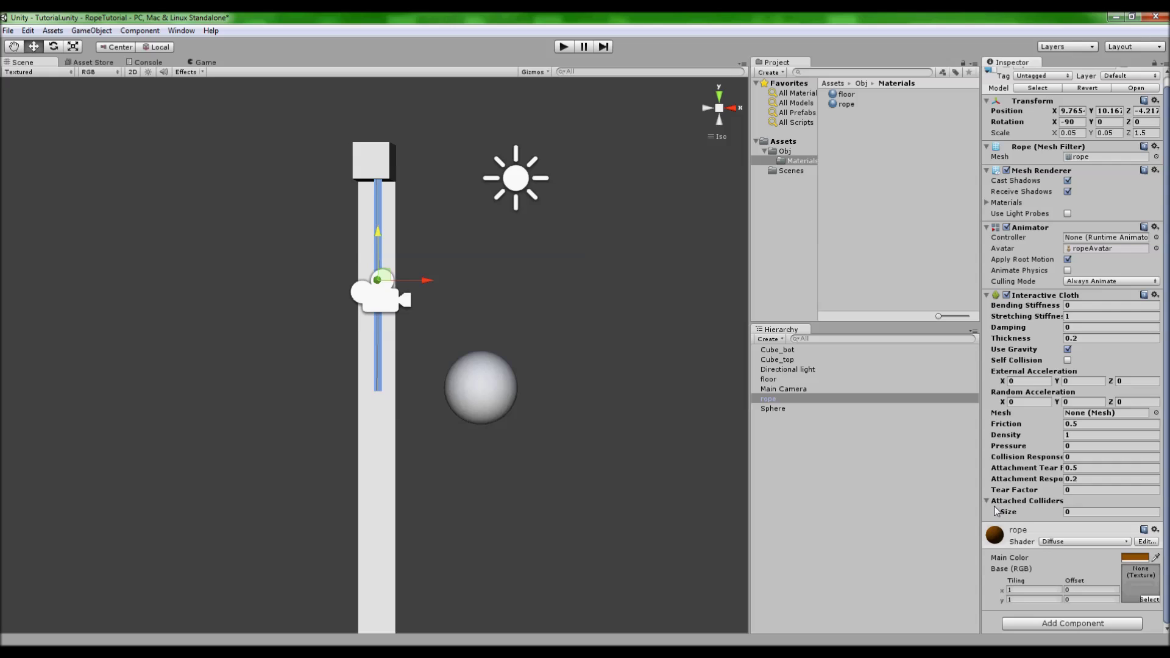
left_click(369, 160)
left_click_drag(627, 162, 319, 185, "alt")
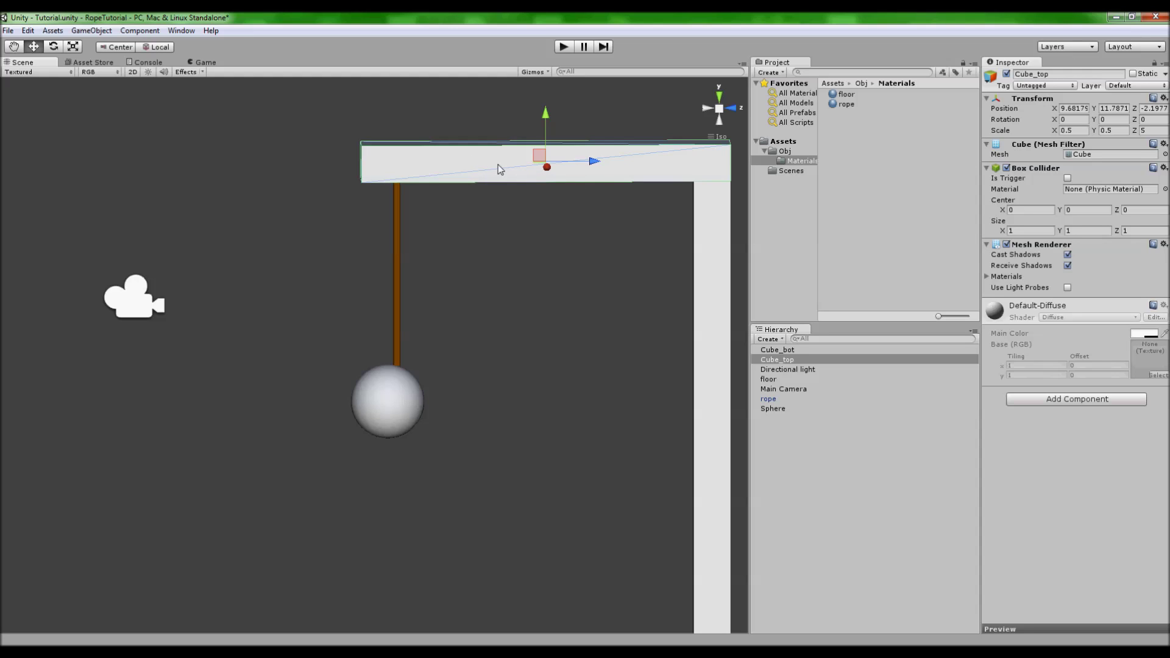
left_click(1069, 401)
left_click(1039, 477)
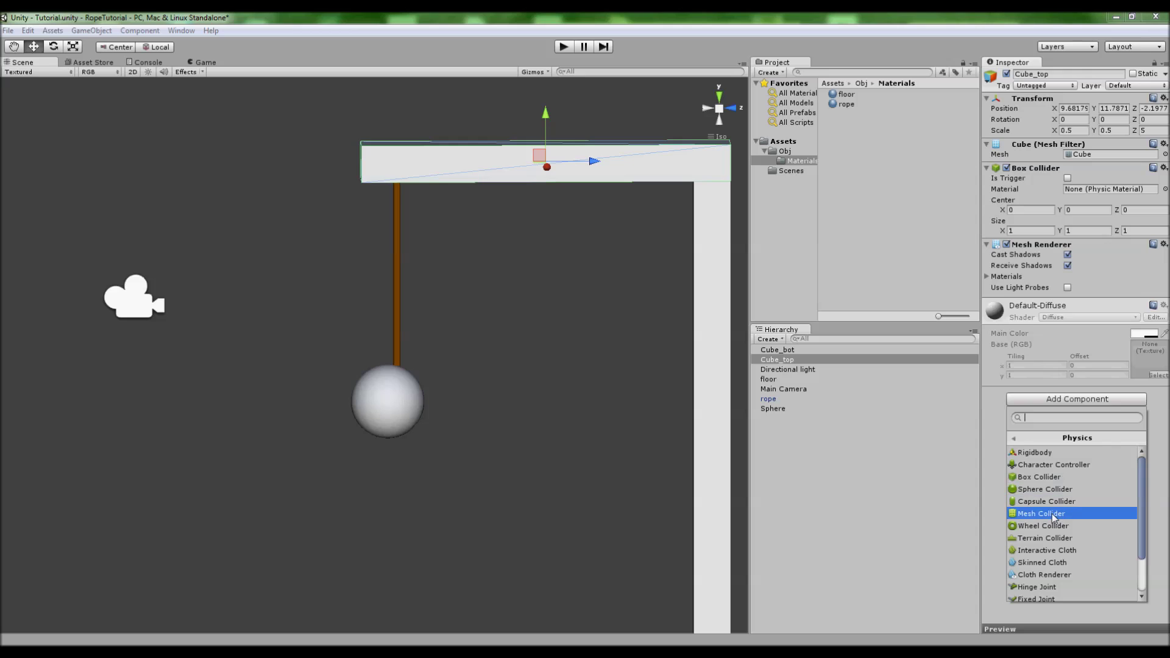
left_click(1049, 514)
Step: Set the Attached Colliders size of the rope's Interactive Cloth to 1 and expand Element 0
left_click_drag(415, 195, 396, 247, "alt")
left_click(396, 247)
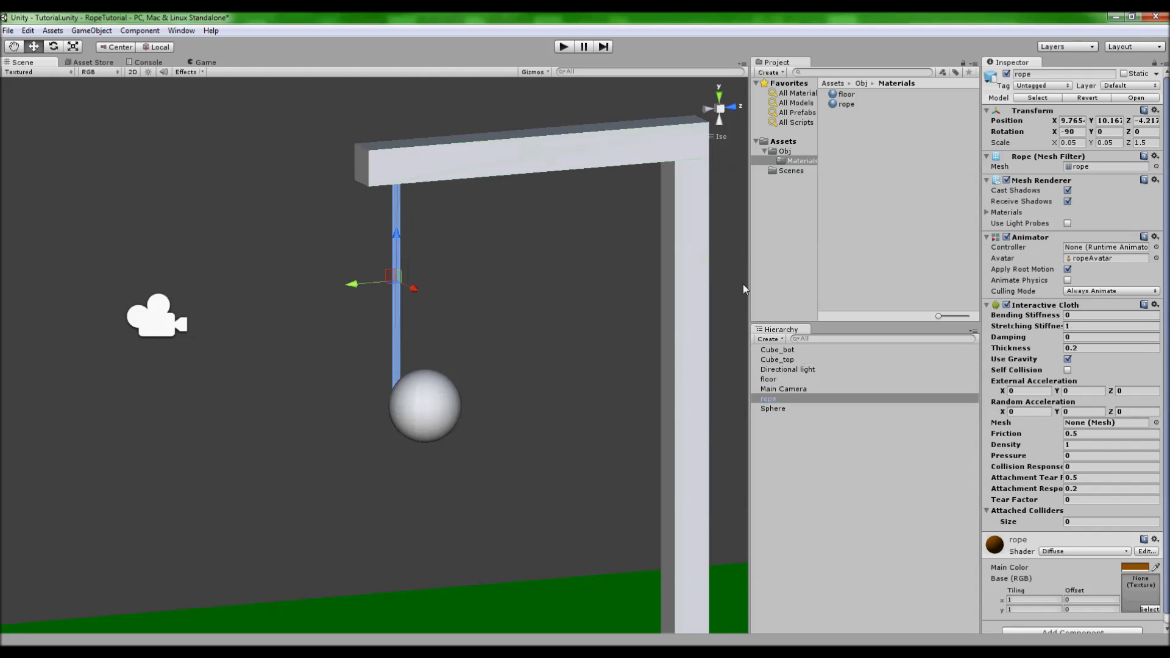
left_click(1082, 523)
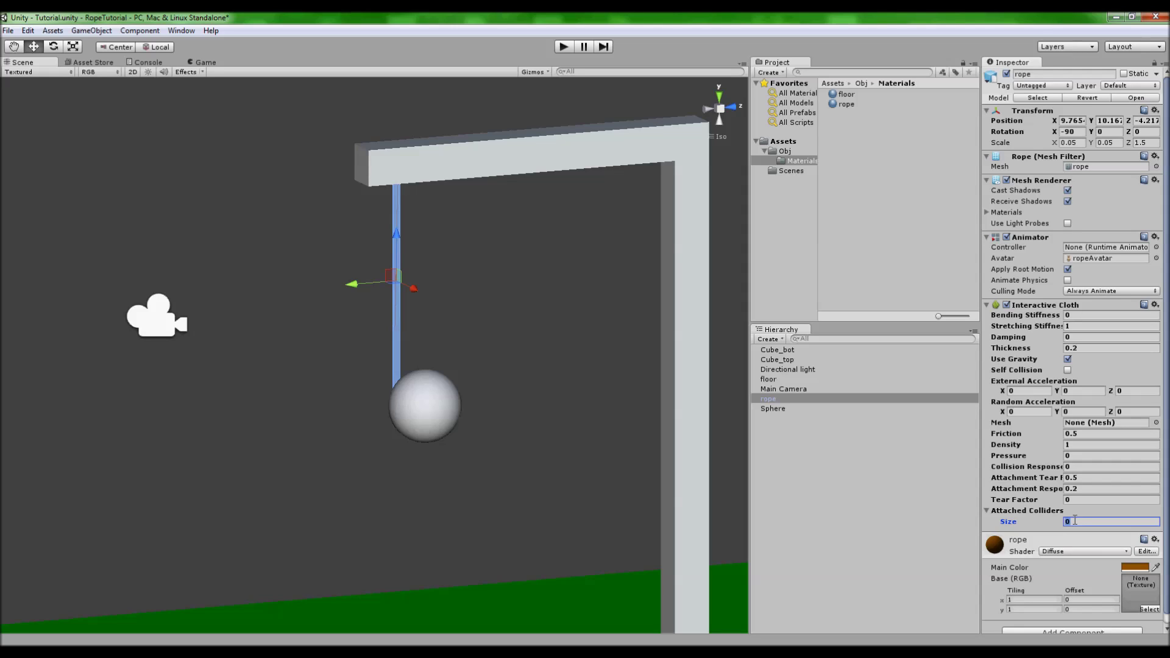
type("1")
key("Return")
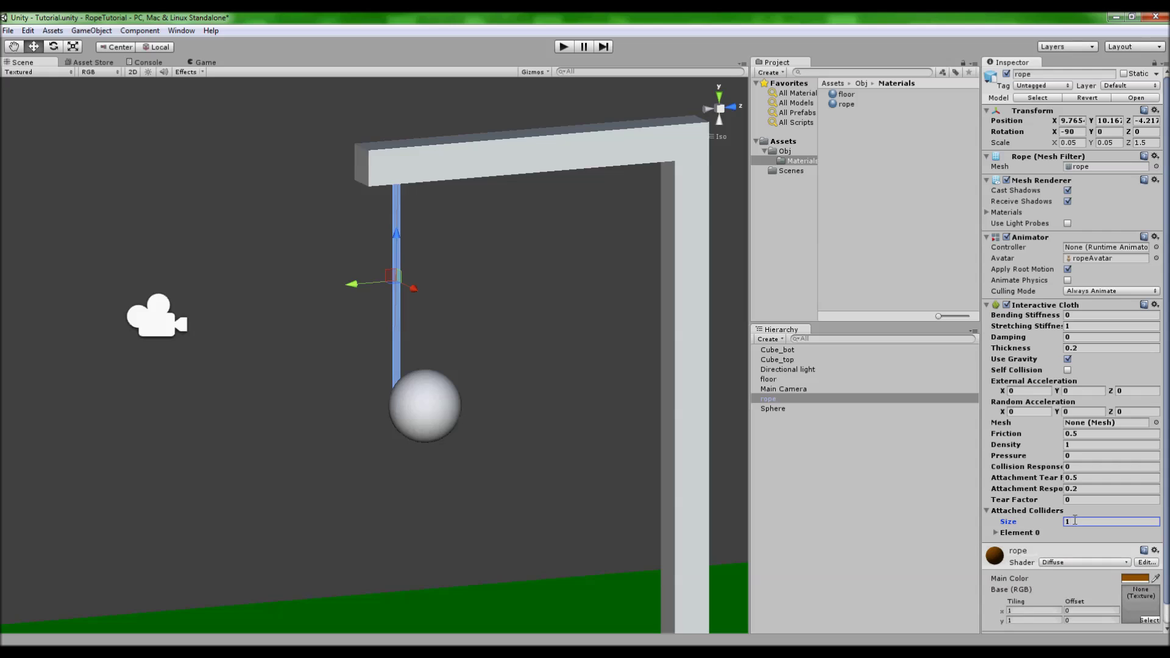
left_click(1009, 535)
Step: Try an Attached Colliders size of 10 on the rope's Interactive Cloth
left_click(1079, 522)
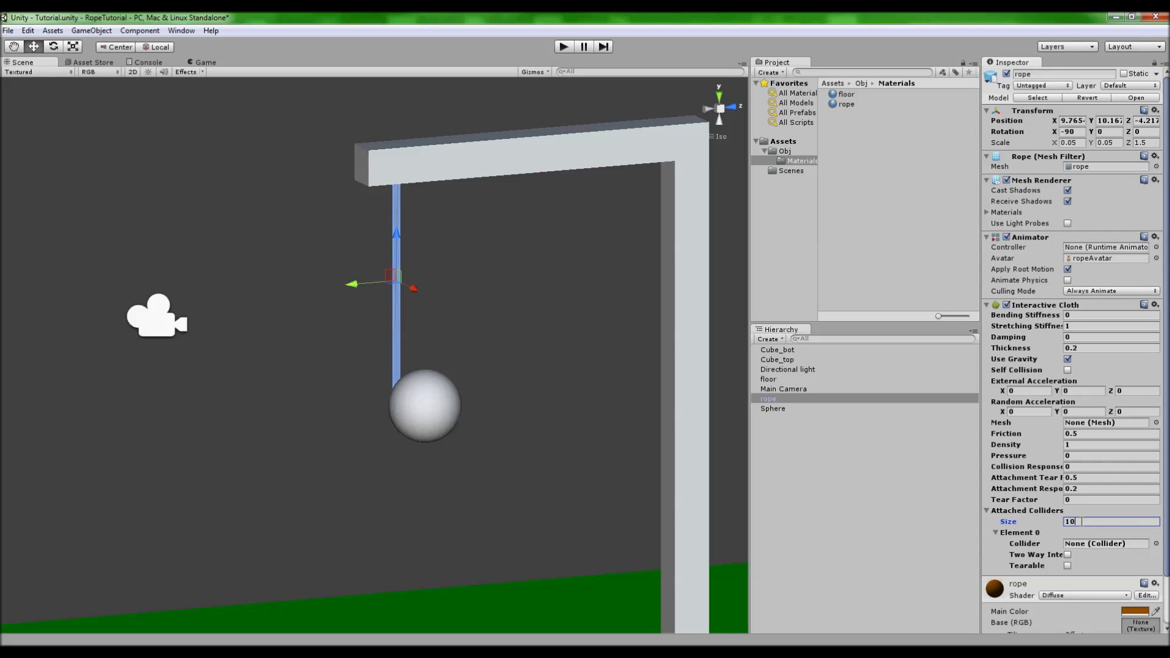
type("0")
key("Return")
scroll(1079, 522, "down", 5)
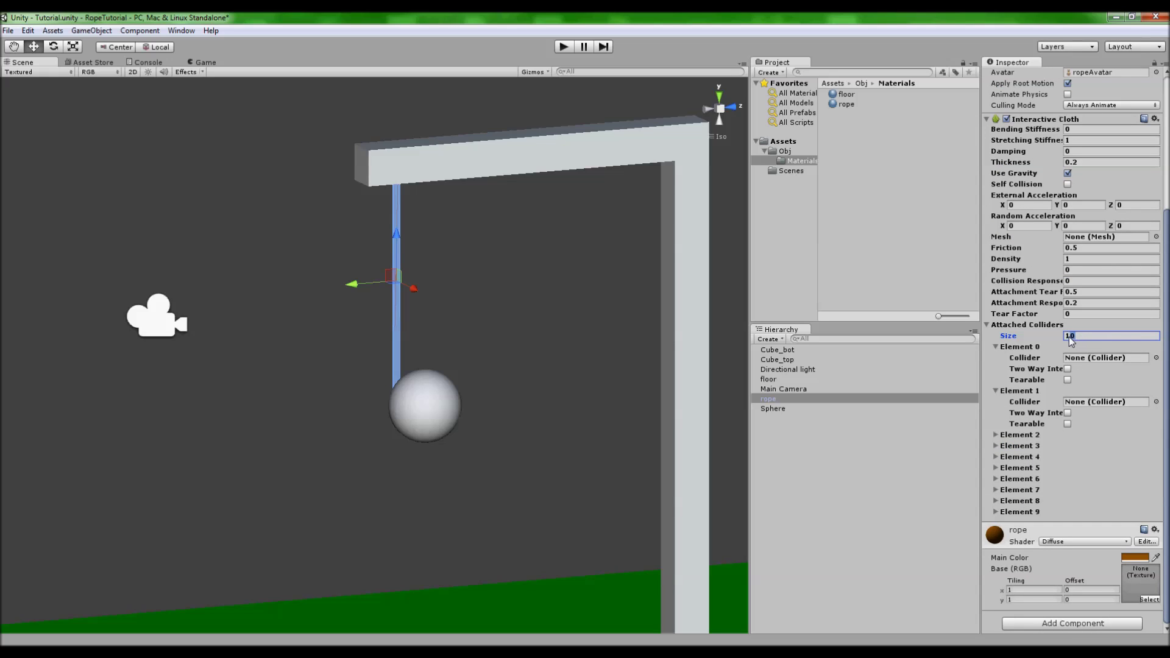
Step: Set the Attached Colliders size of the rope's Interactive Cloth to 2
key("Return")
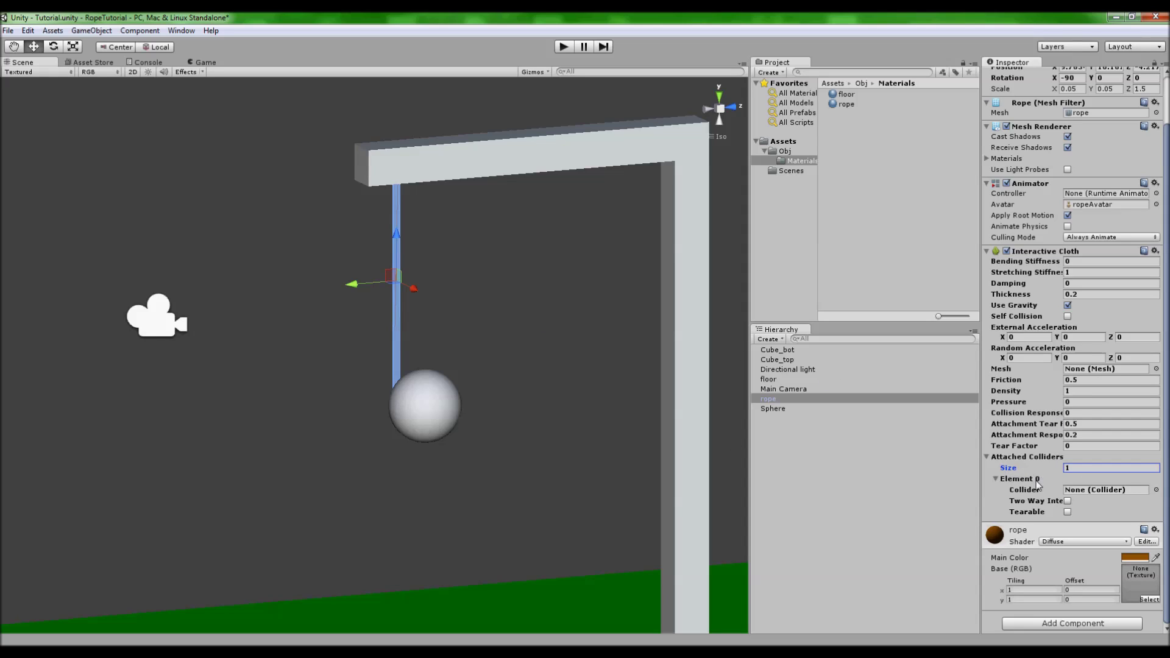
type("2")
key("Return")
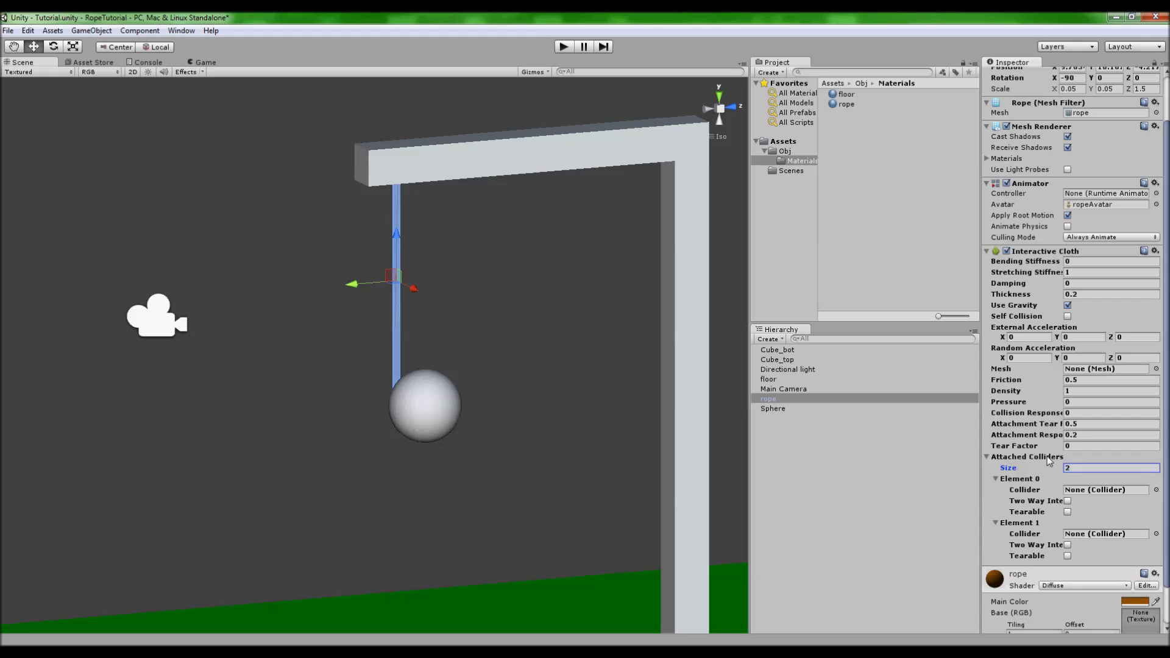
Step: Tilt the rope about 30 degrees and reposition it so it runs from the top beam's end to the sphere
left_click_drag(604, 369, 500, 261, "alt")
key("e")
left_click_drag(430, 264, 407, 214)
key("w")
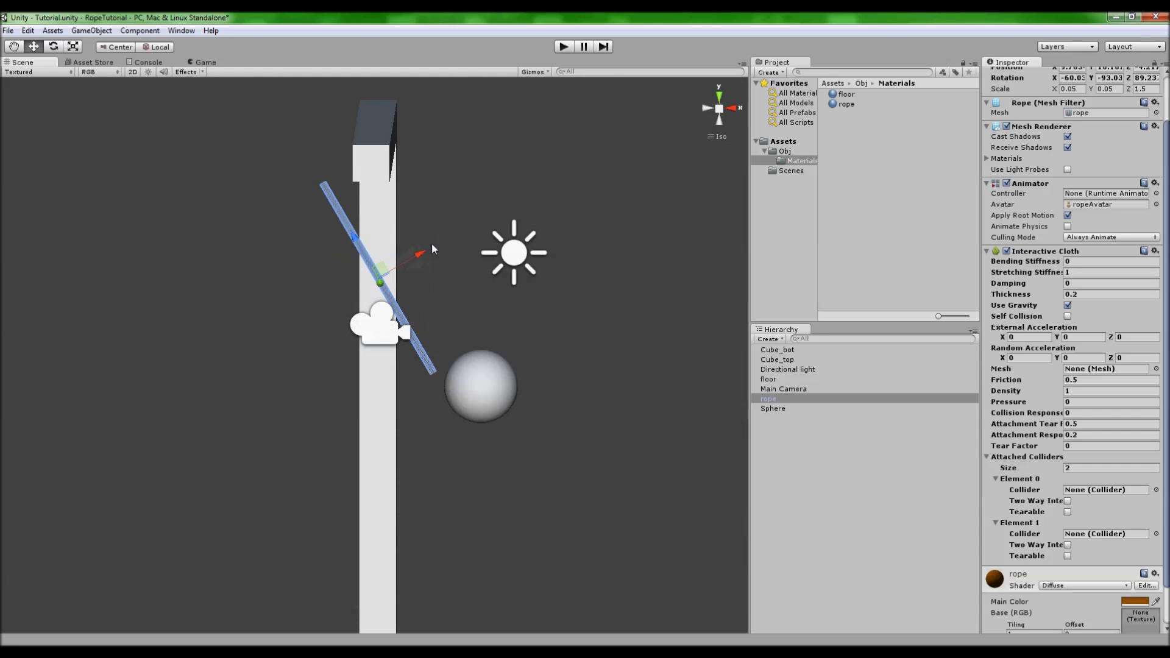
left_click_drag(415, 254, 466, 241)
left_click_drag(400, 209, 410, 232)
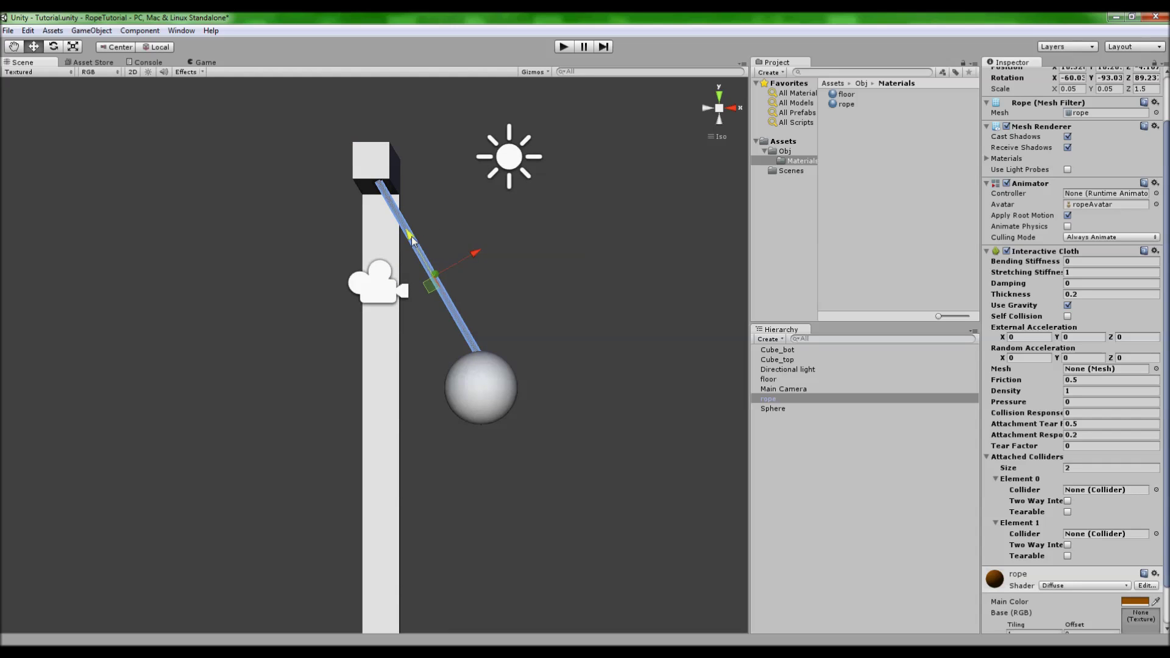
Step: Move the sphere to about Y 8.55 and Z -4.15 so it lines up with the rope's lower end
left_click_drag(463, 274, 324, 386, "alt")
left_click(429, 409)
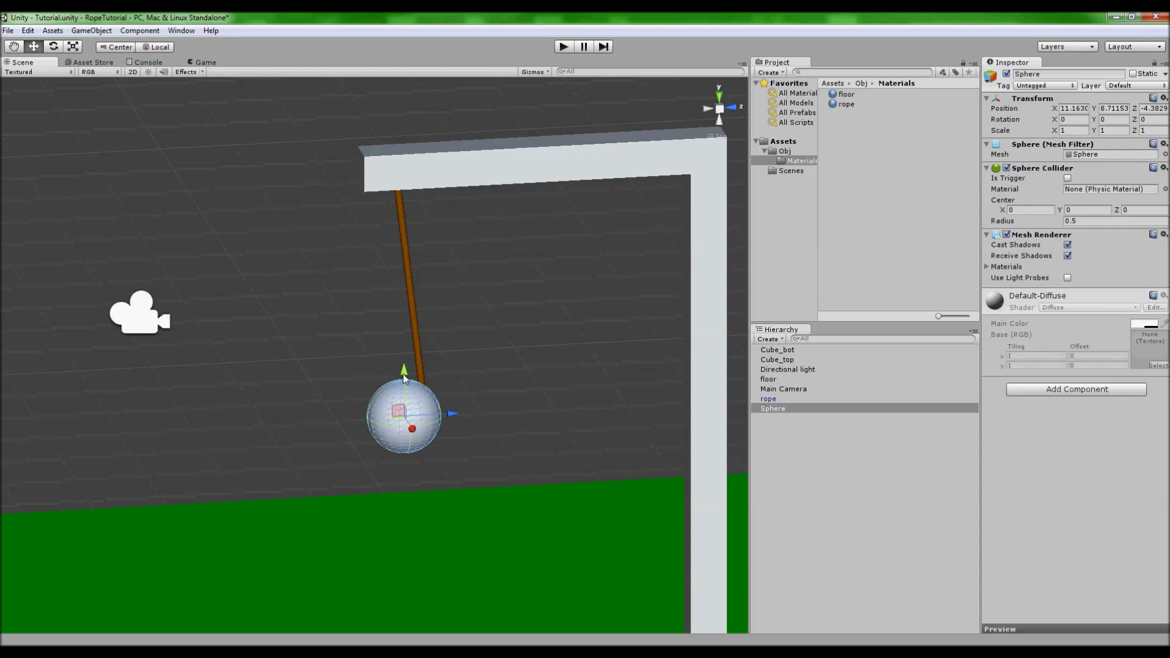
mouse_move(450, 414)
left_mouse_down()
mouse_move(470, 410)
mouse_move(471, 385)
mouse_move(434, 421)
left_mouse_up()
left_click_drag(393, 378, 393, 390)
left_click_drag(329, 332, 666, 281, "alt")
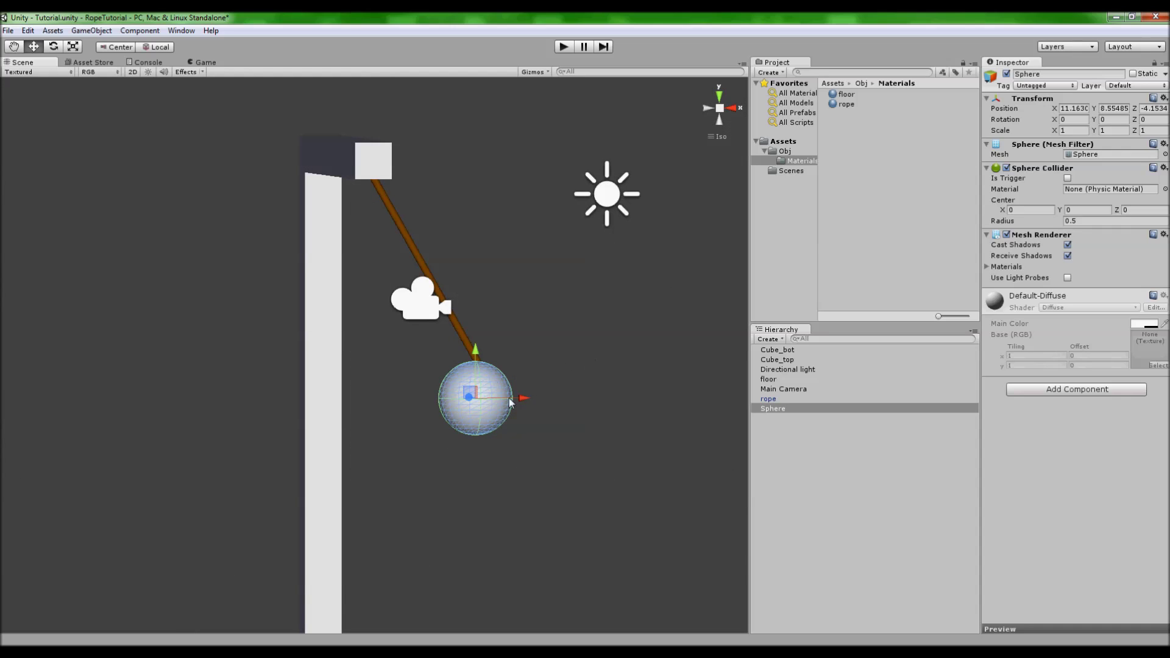
Step: Shift the sphere to about X 11.31 beneath the rope's lower end and add a Mesh Collider to it
left_click_drag(528, 397, 538, 397)
left_click_drag(543, 357, 487, 287, "alt")
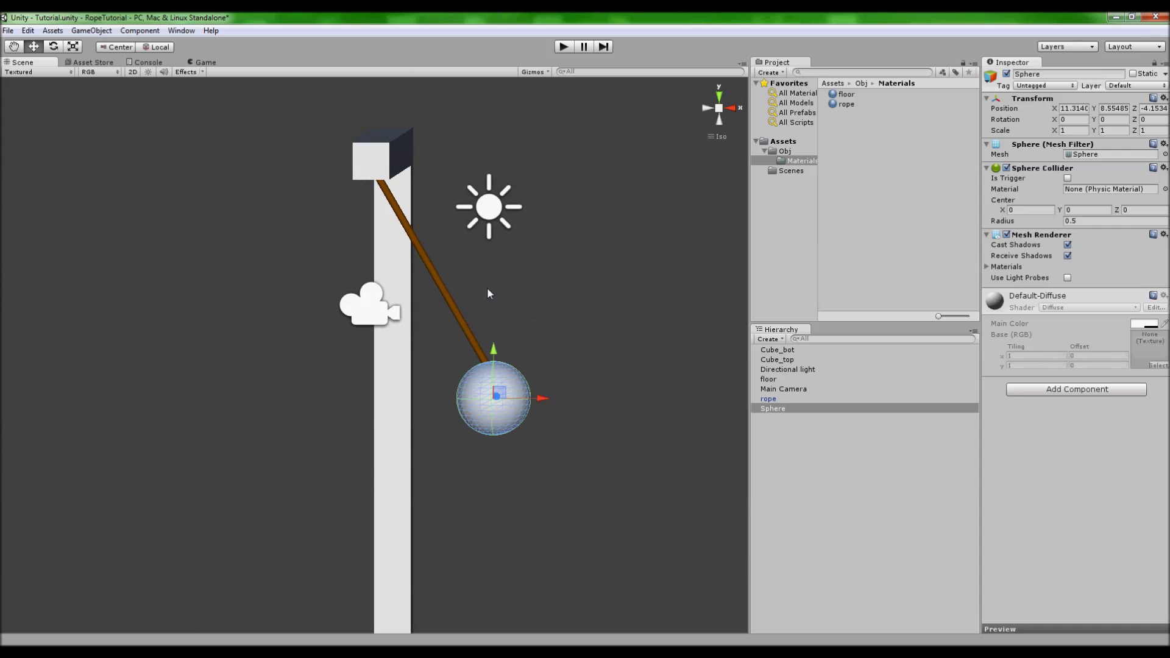
left_click(1069, 390)
left_click(1038, 468)
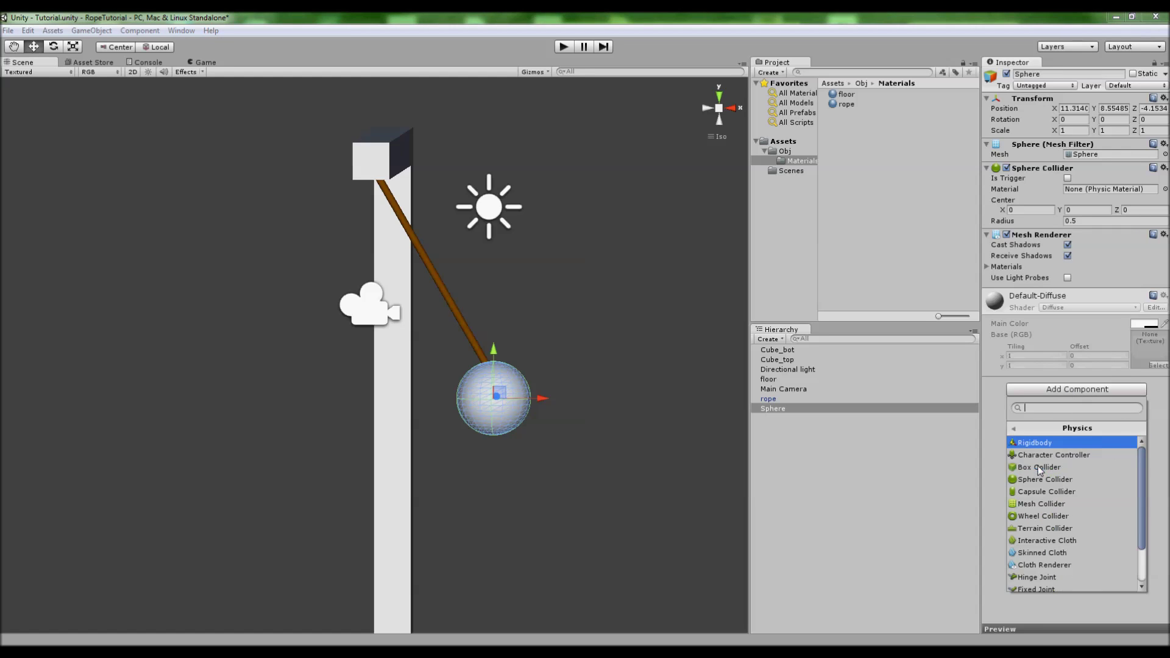
left_click(1060, 503)
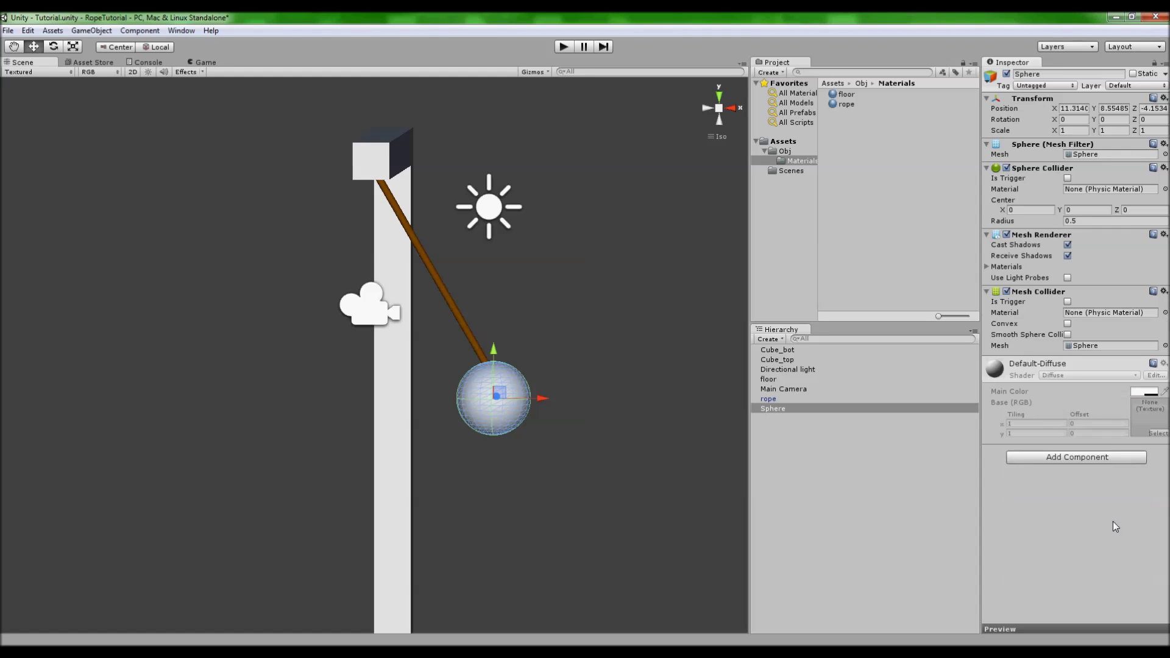
Step: Assign Cube_top and Sphere as the rope's two attached colliders, Element 0 and Element 1, and play-test the scene
left_click(464, 332)
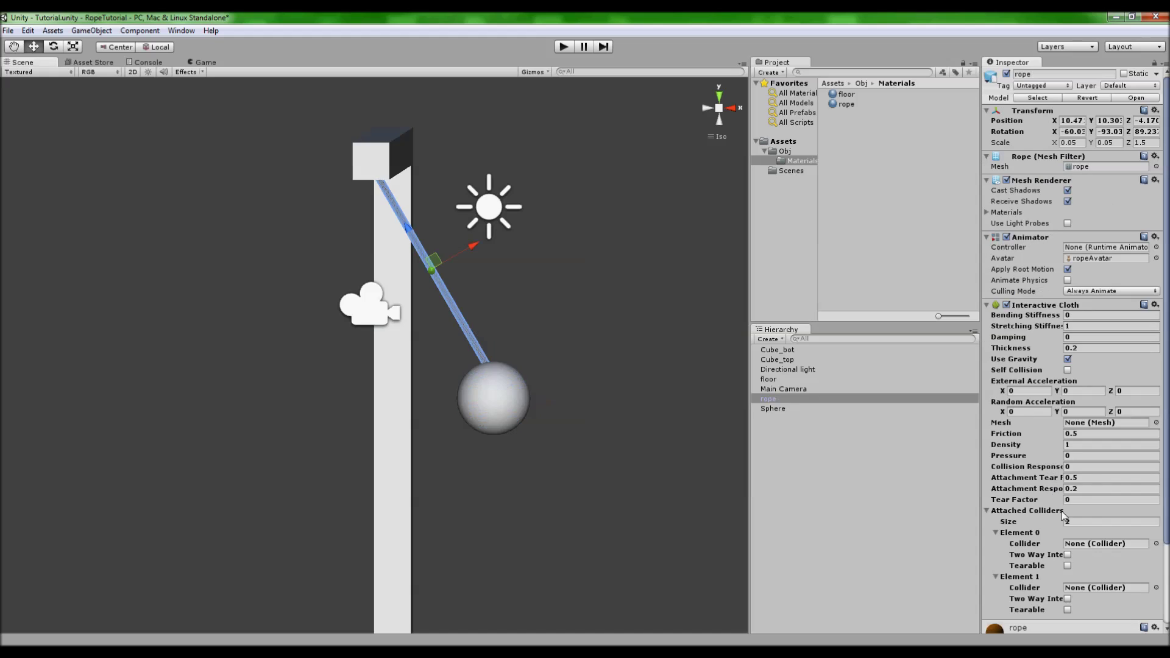
scroll(1157, 521, "down", 4)
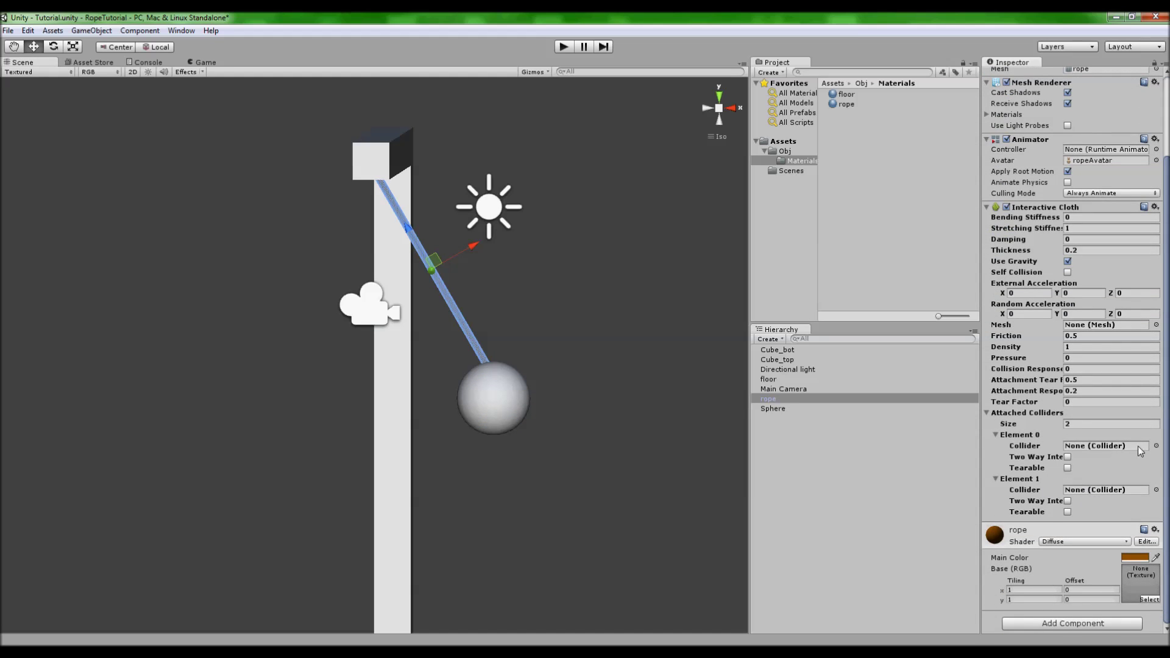
left_click(1156, 446)
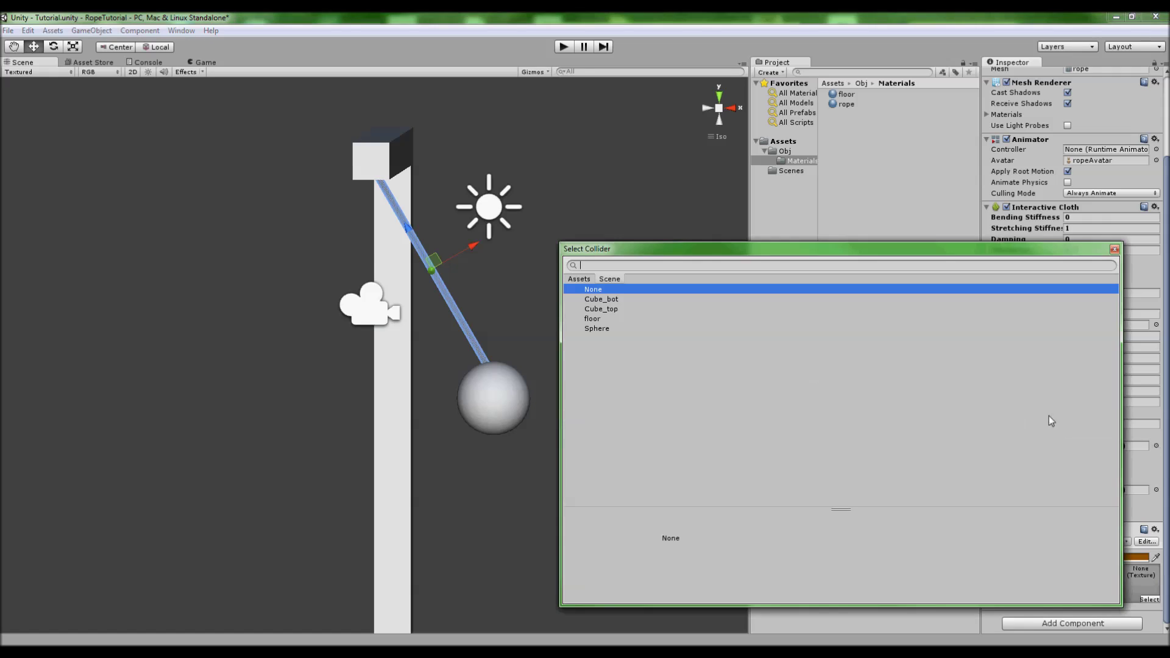
double_click(612, 310)
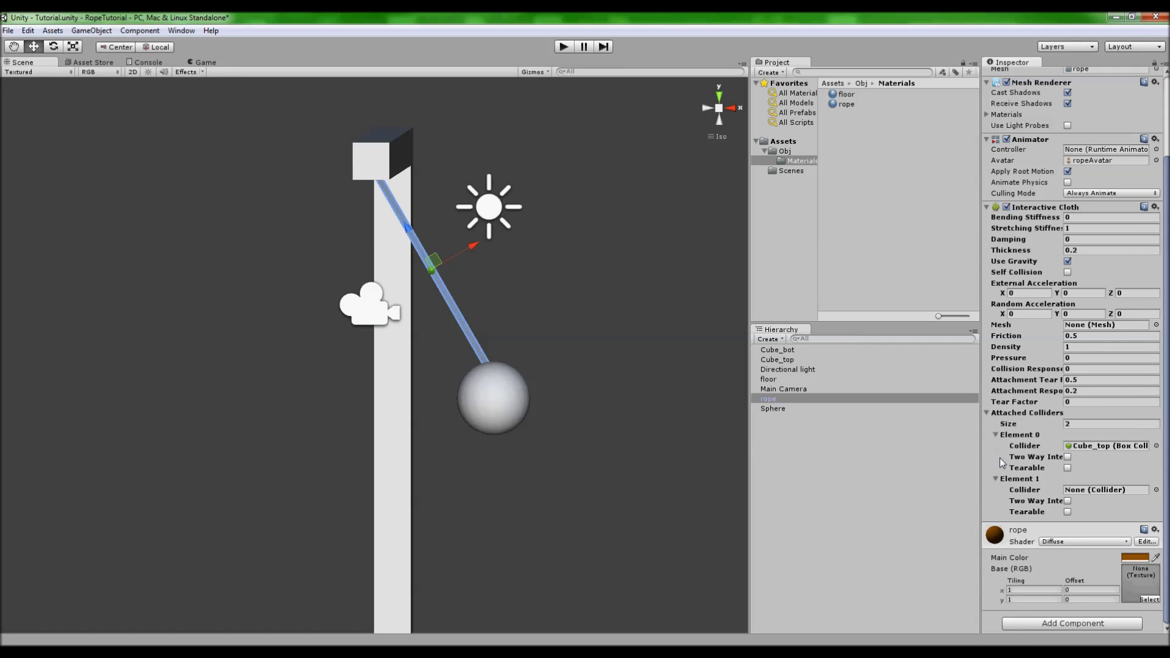
left_click(1155, 489)
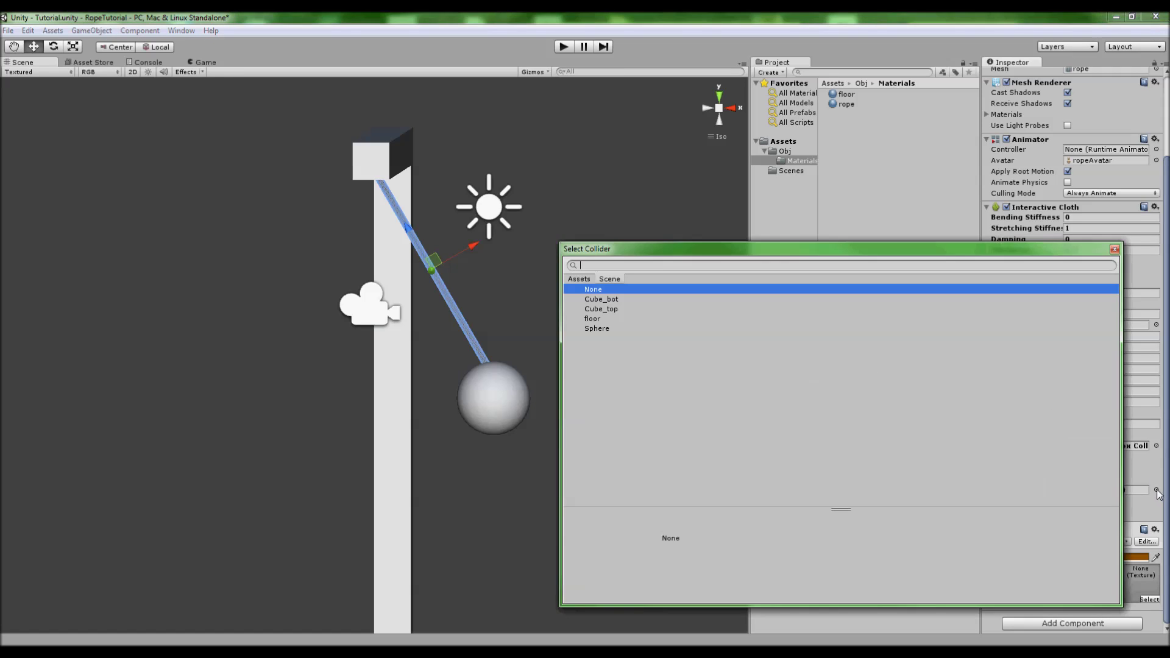
double_click(600, 328)
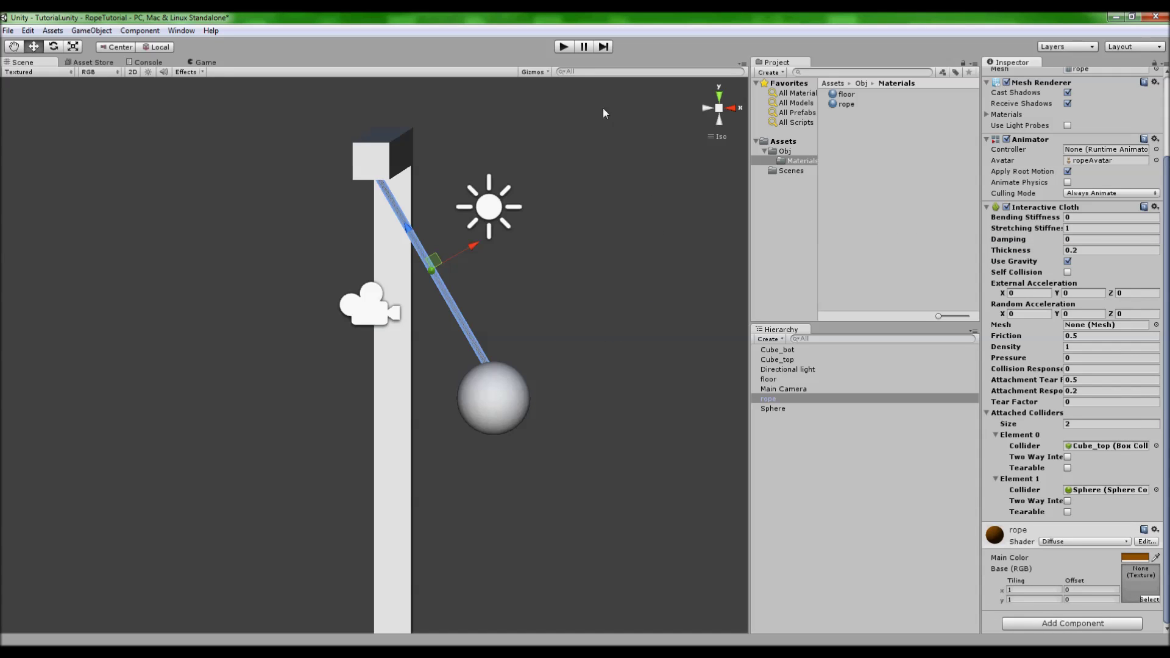
left_click(562, 47)
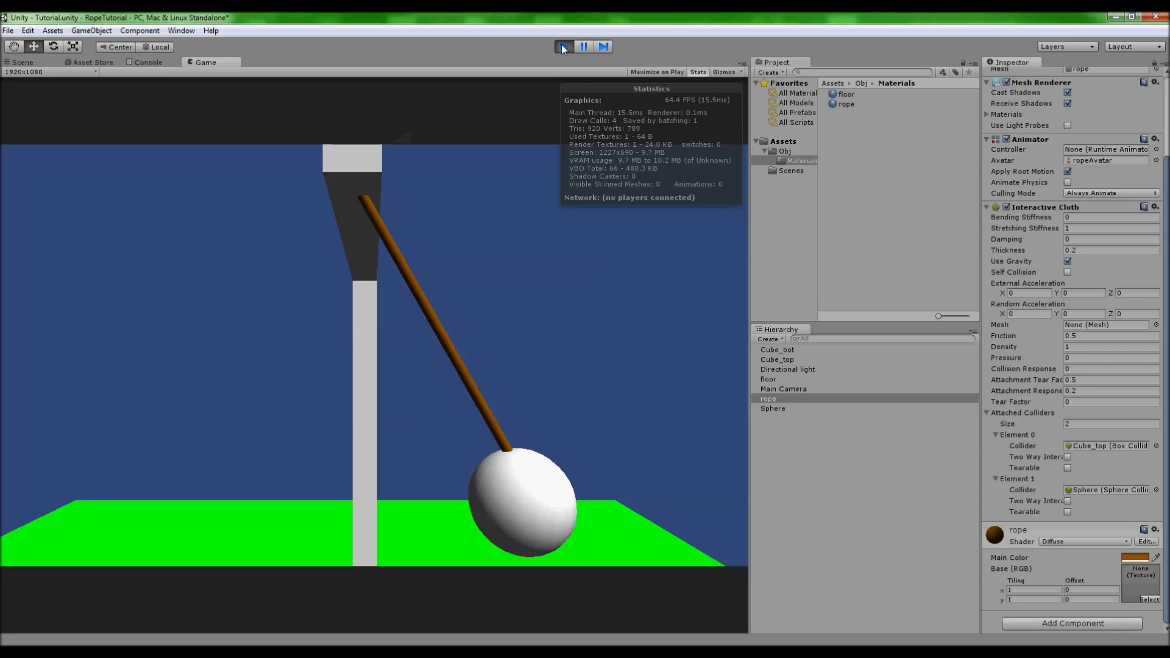
left_click(562, 47)
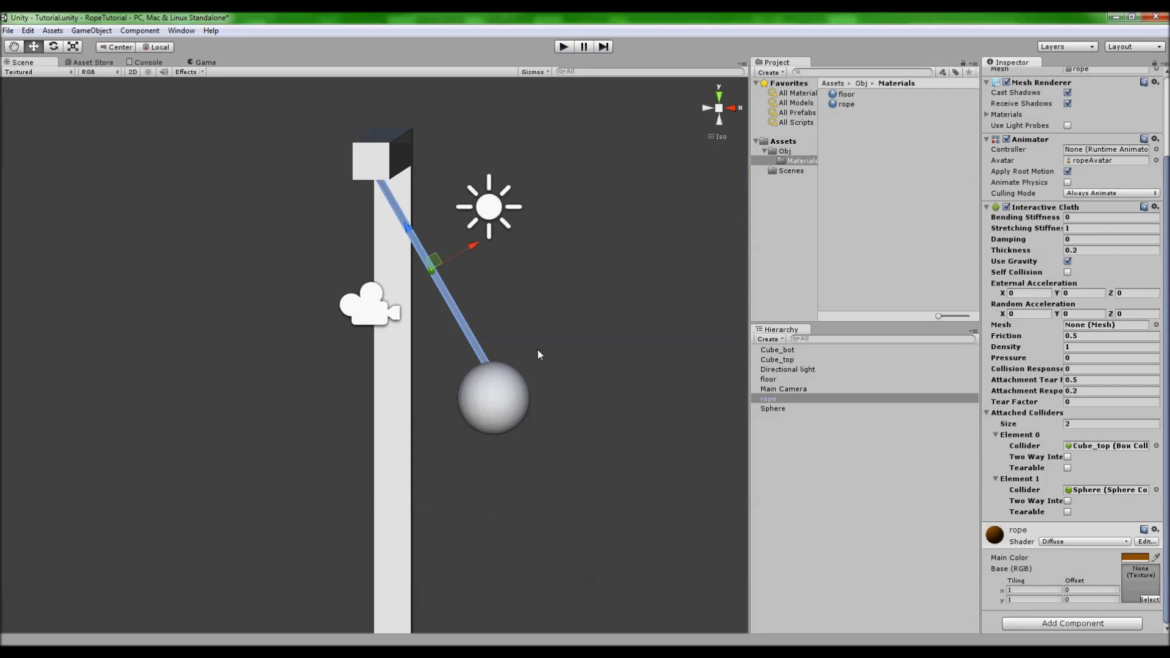
Step: Add a Rigidbody to the sphere and play-test the scene briefly
left_click(482, 420)
left_click(1075, 456)
left_click(1064, 327)
left_click(1069, 301)
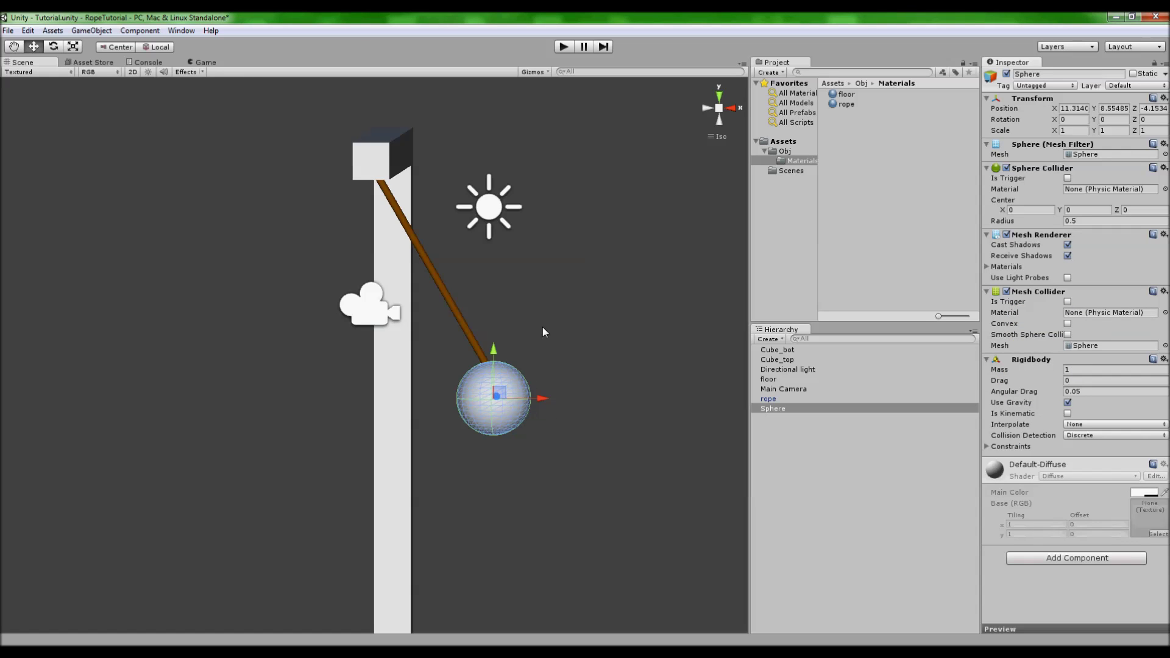
left_click(595, 381)
left_click(563, 47)
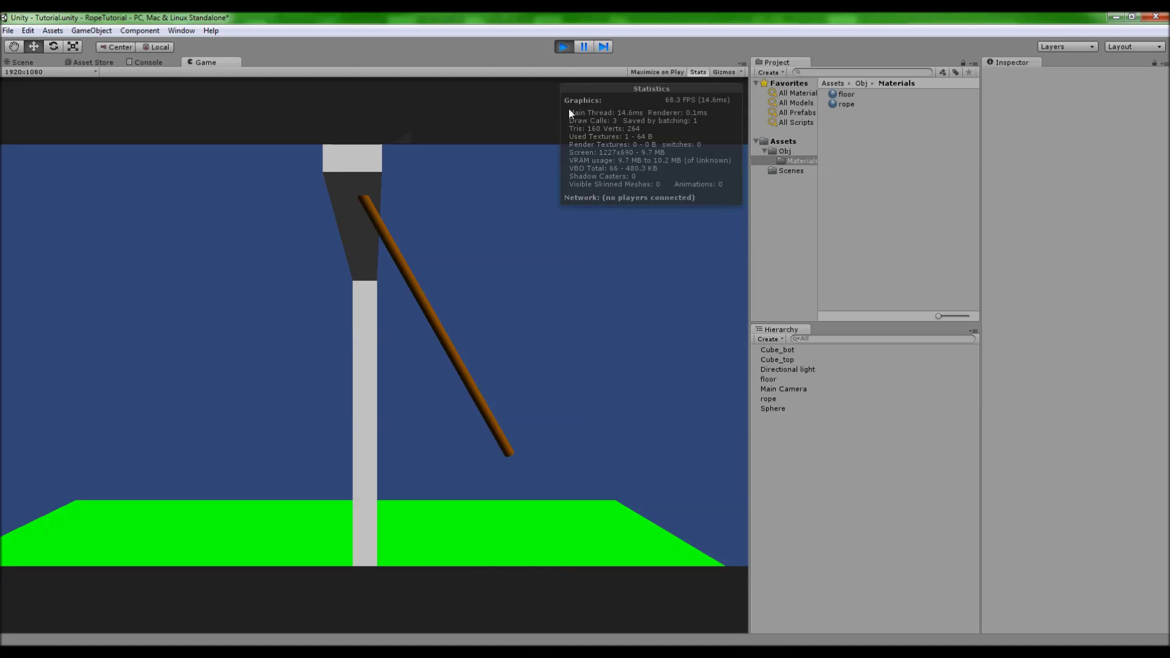
left_click(564, 46)
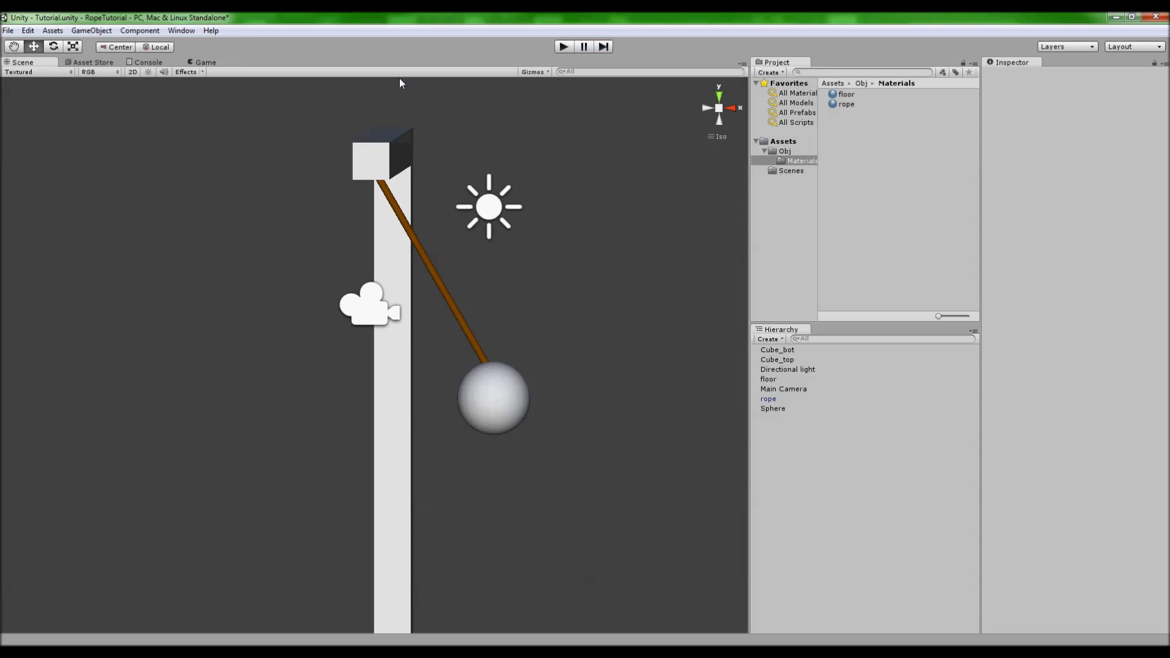
Step: Move the rope away from the beam and sphere to about X 8.73, Y 9.30, Z -4.29
left_click_drag(571, 312, 611, 303, "alt")
left_click(459, 325)
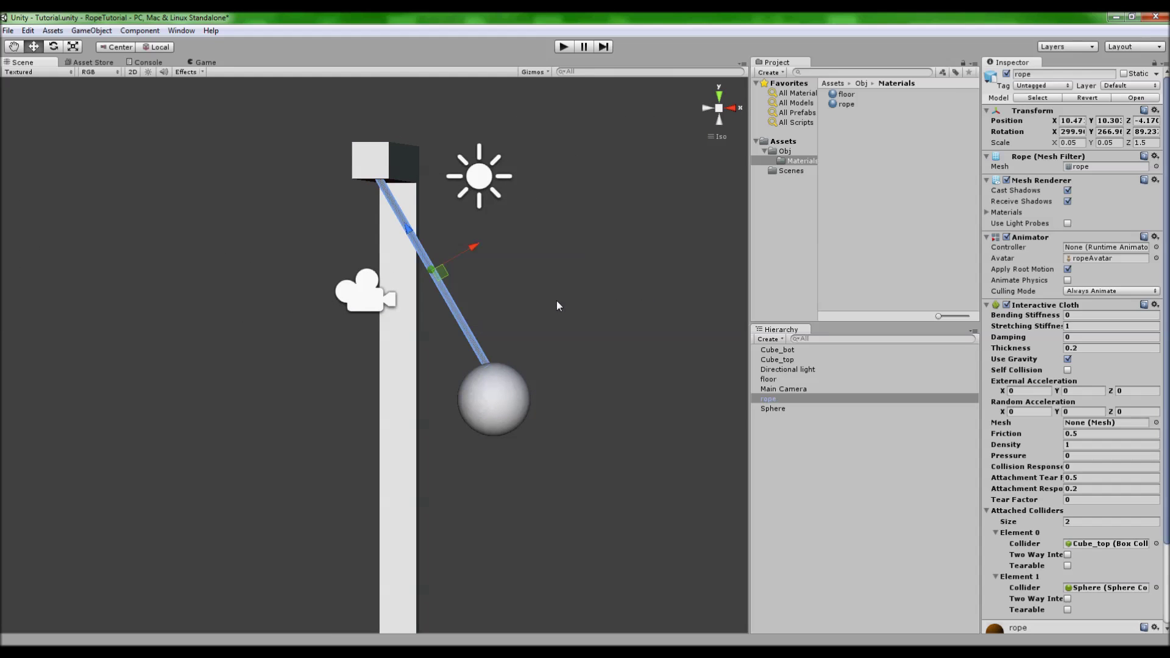
left_click_drag(471, 259, 501, 236)
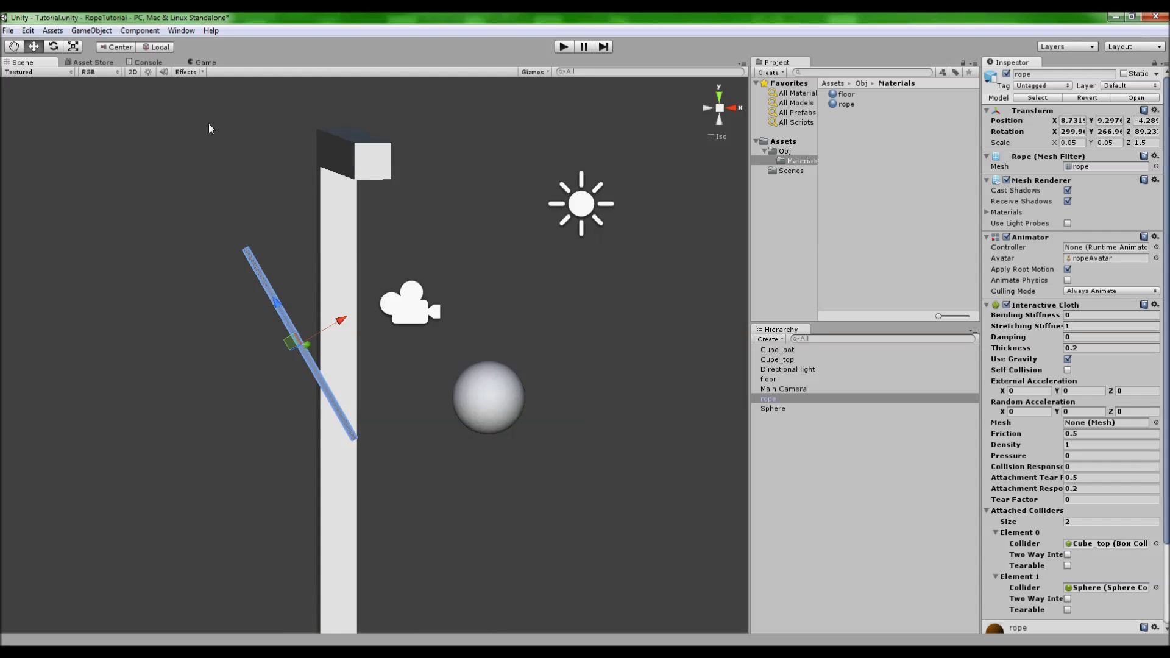
Step: Create a new Cloth game object in the scene
left_click(101, 34)
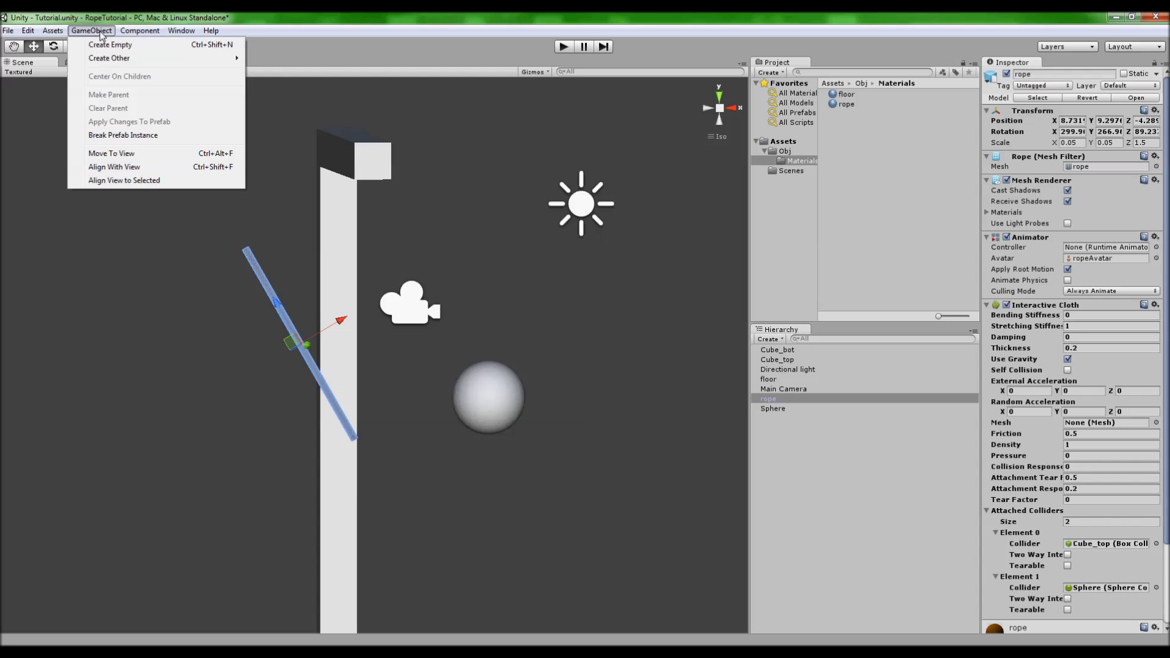
mouse_move(110, 61)
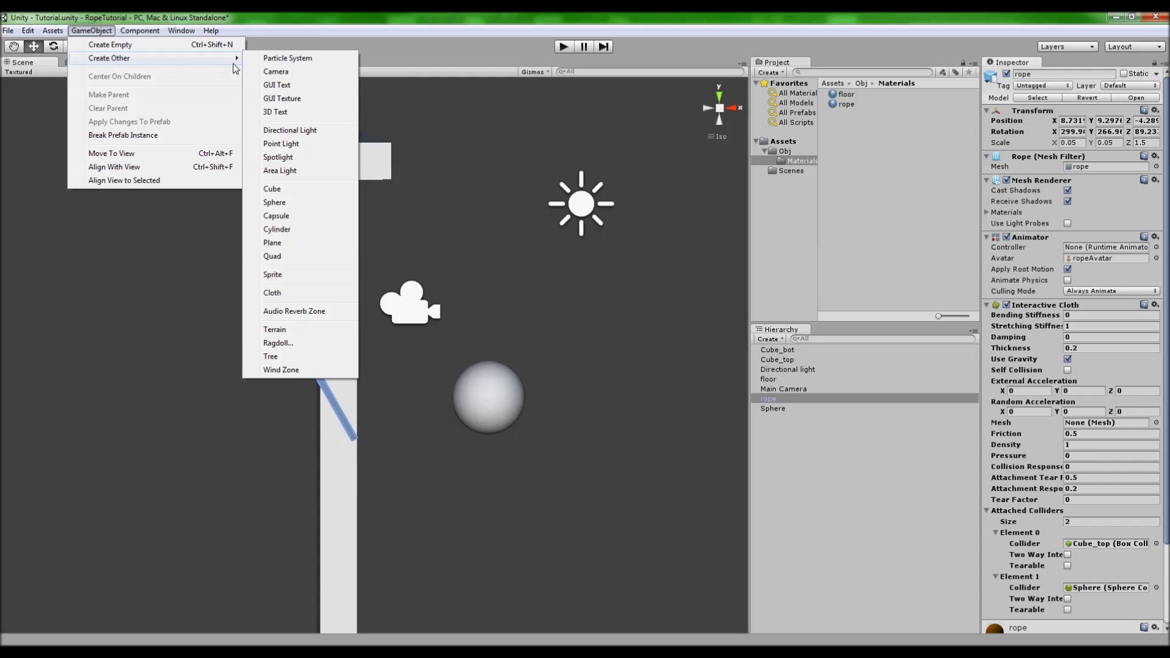
left_click(284, 299)
left_click_drag(366, 256, 517, 189, "alt")
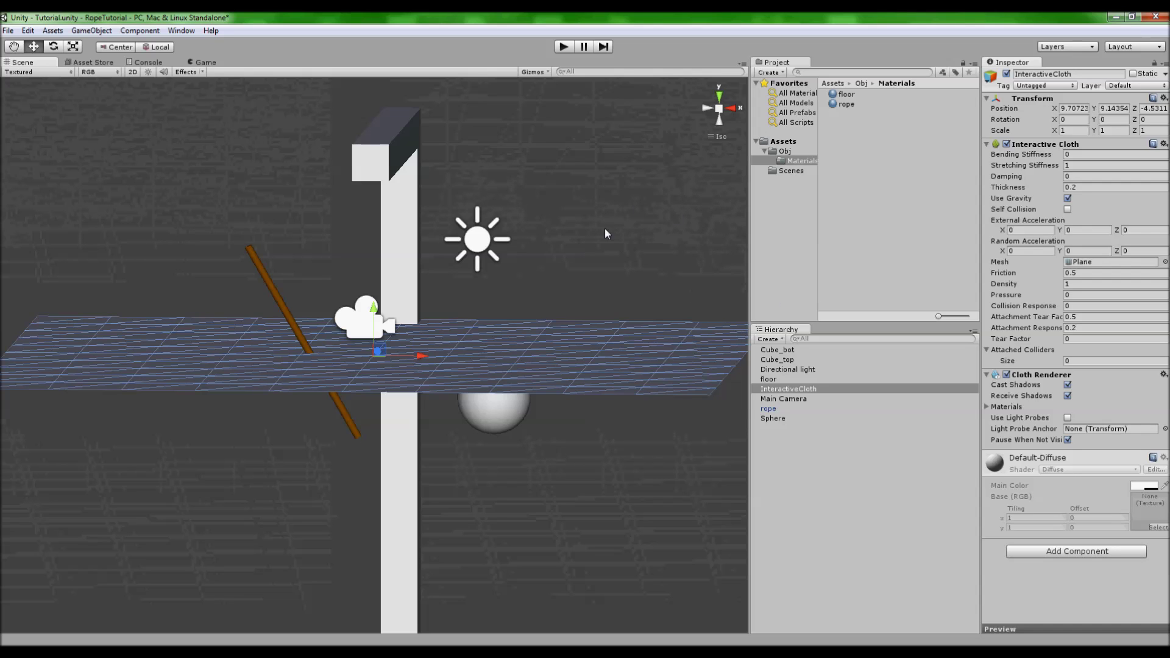
Step: Replace the new Interactive Cloth's plane mesh with the rope mesh
left_click_drag(605, 234, 577, 253, "alt")
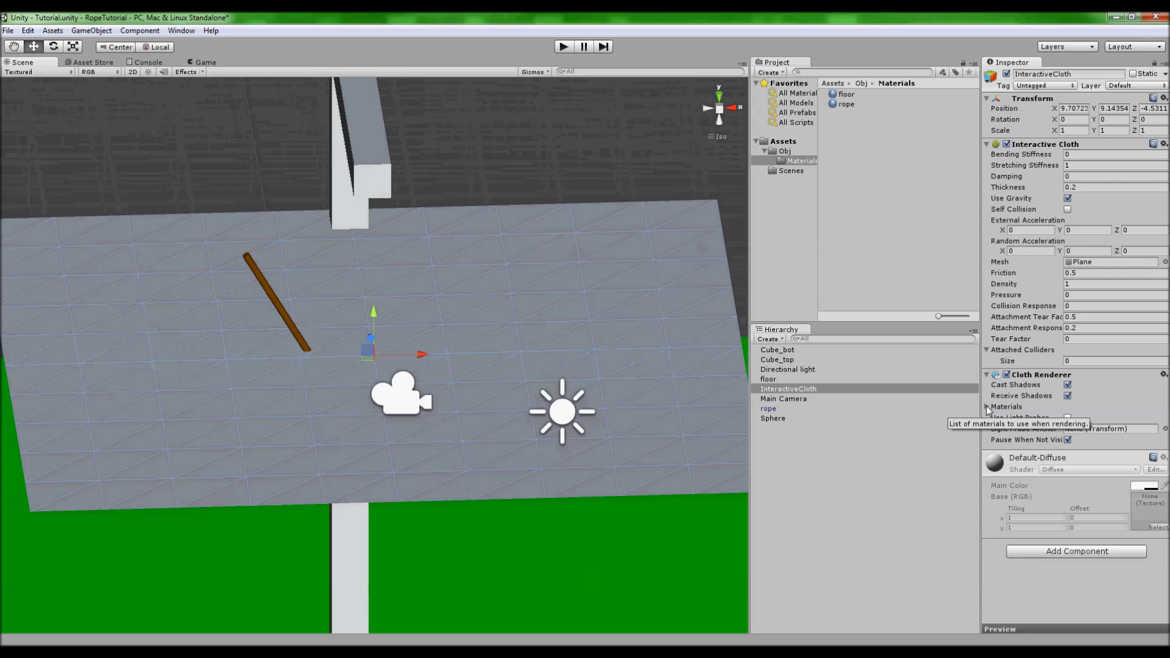
left_click_drag(666, 417, 493, 338, "alt")
left_click_drag(535, 294, 554, 254, "alt")
left_click_drag(615, 381, 436, 404, "alt")
left_click_drag(569, 370, 492, 323, "alt")
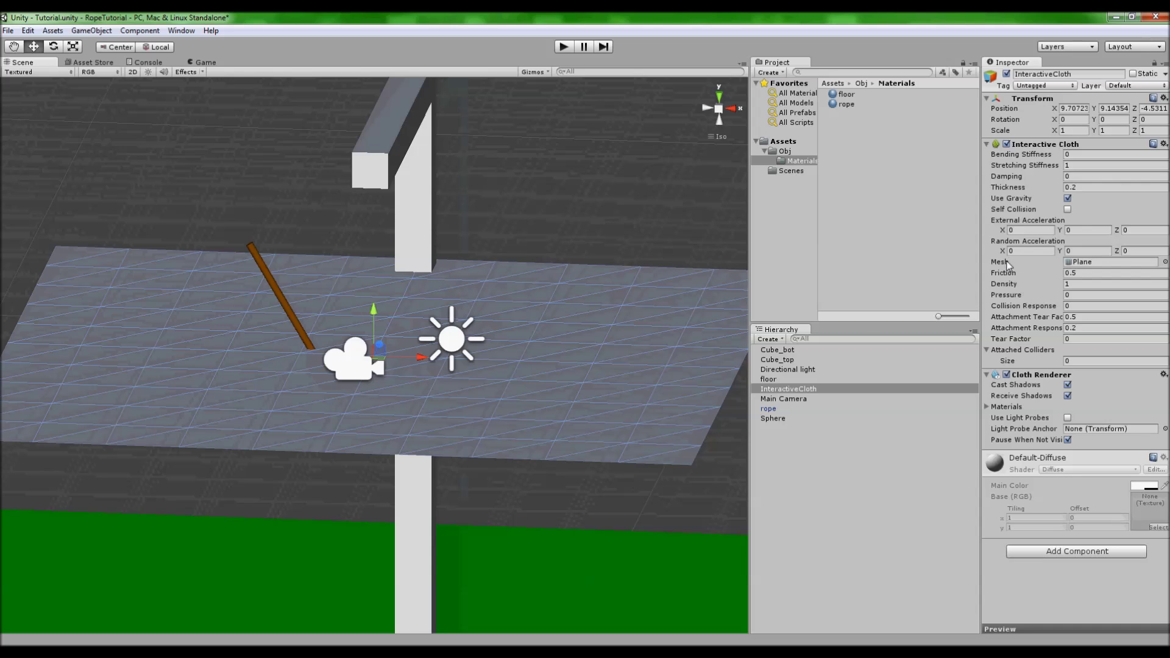
left_click(1164, 262)
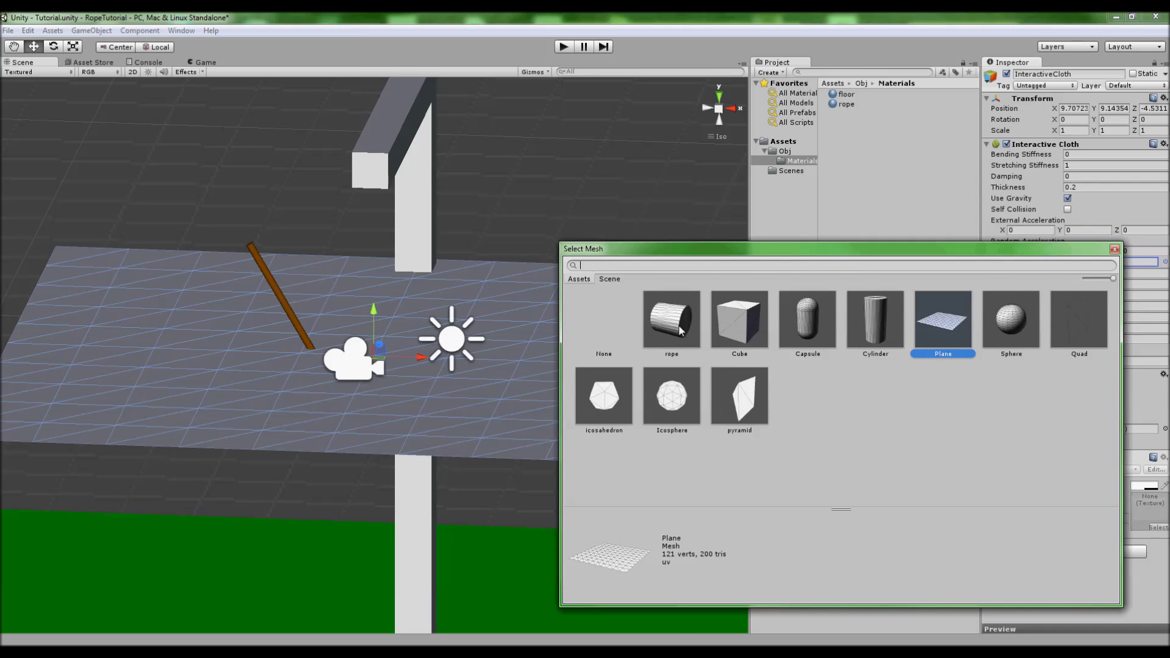
double_click(678, 329)
left_click_drag(511, 229, 440, 264, "alt")
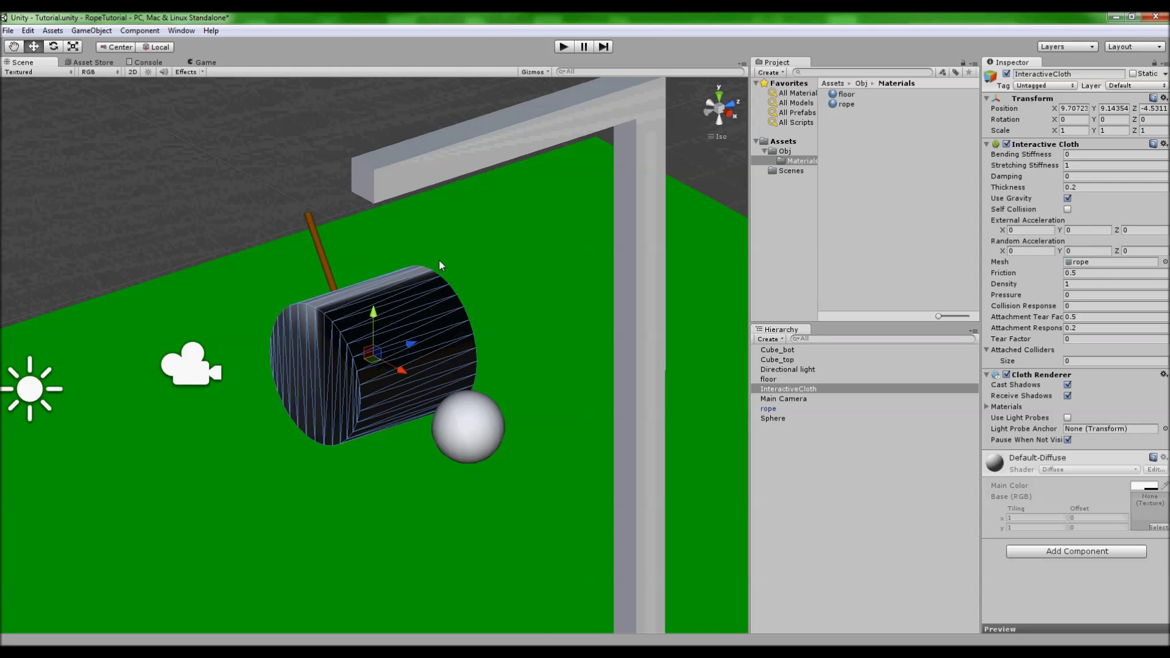
Step: Set the cloth object's X rotation to 270 so the cylinder stands upright
left_click(1072, 119)
type("270")
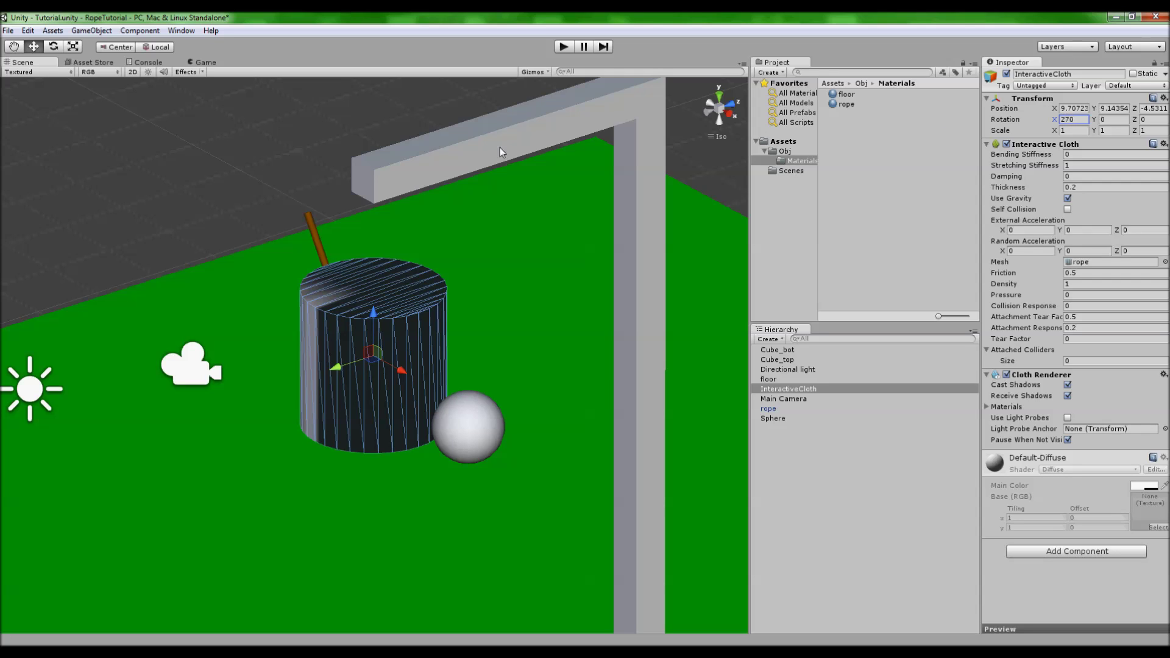
left_click_drag(323, 209, 426, 191, "alt")
Step: Scale the cloth object to X 0.05, Y 0.05 and Z 1.5, matching the old rope's proportions
left_click(272, 269)
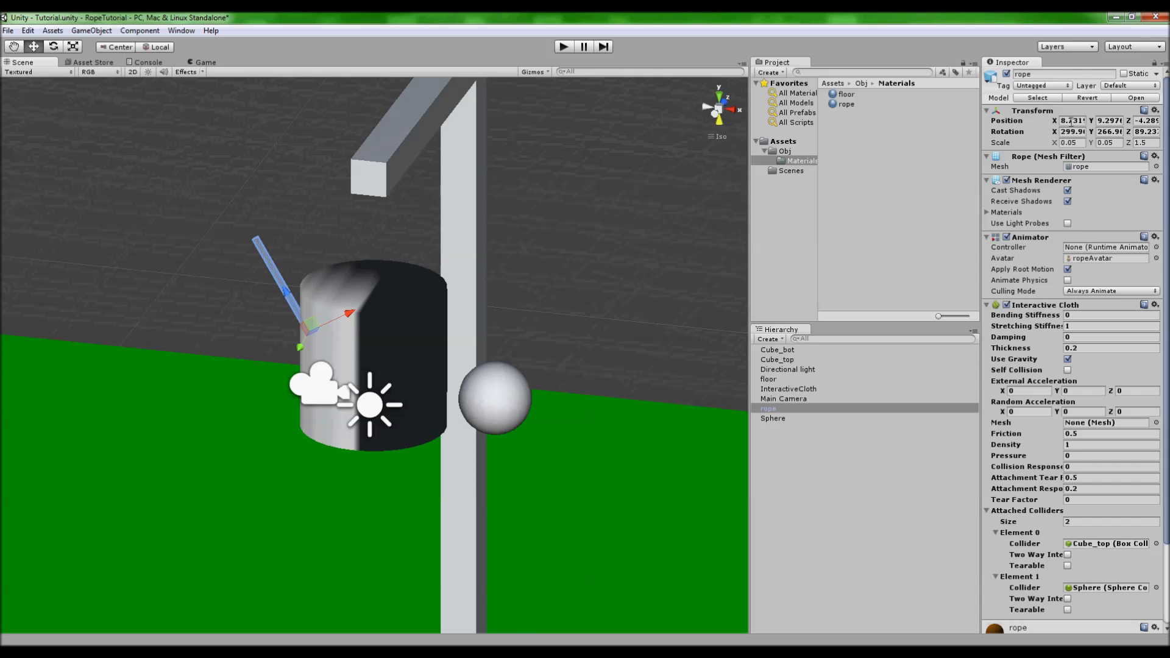
left_click(1069, 143)
left_click(368, 310)
left_click(1074, 131)
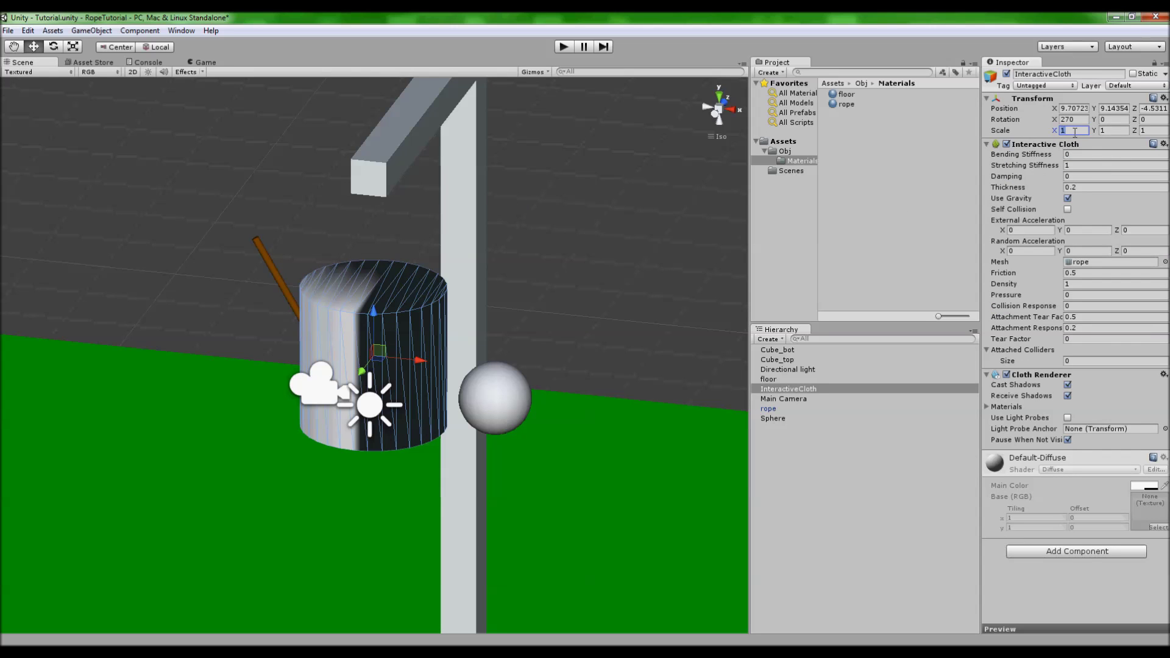
type("0.05")
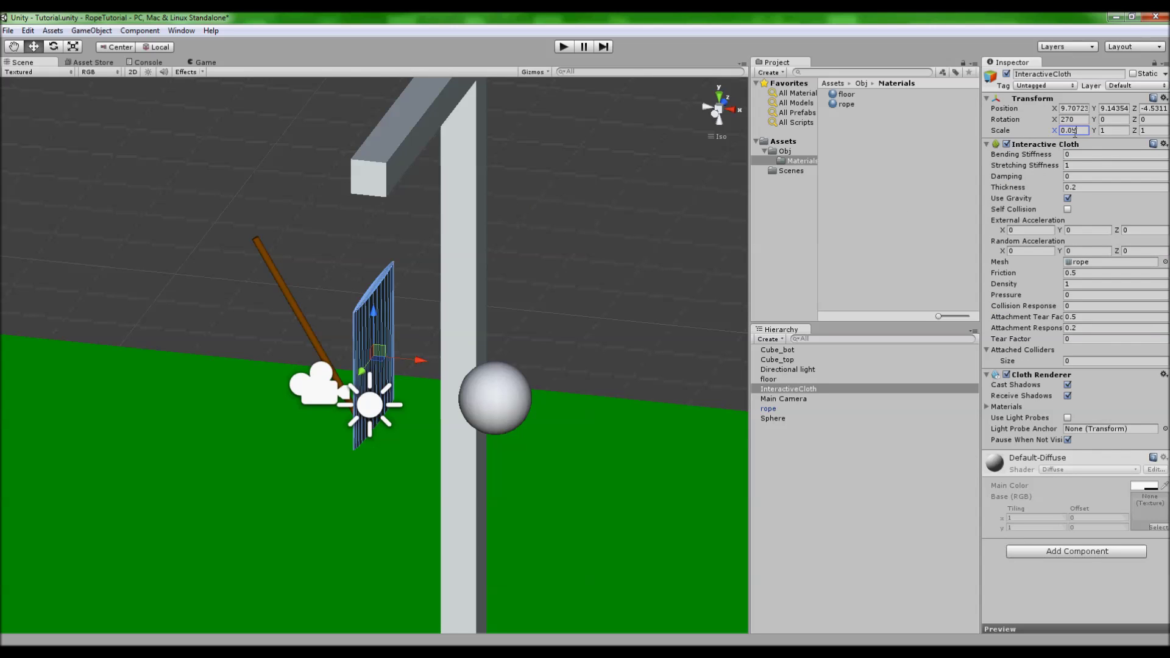
left_click(1112, 131)
type("0")
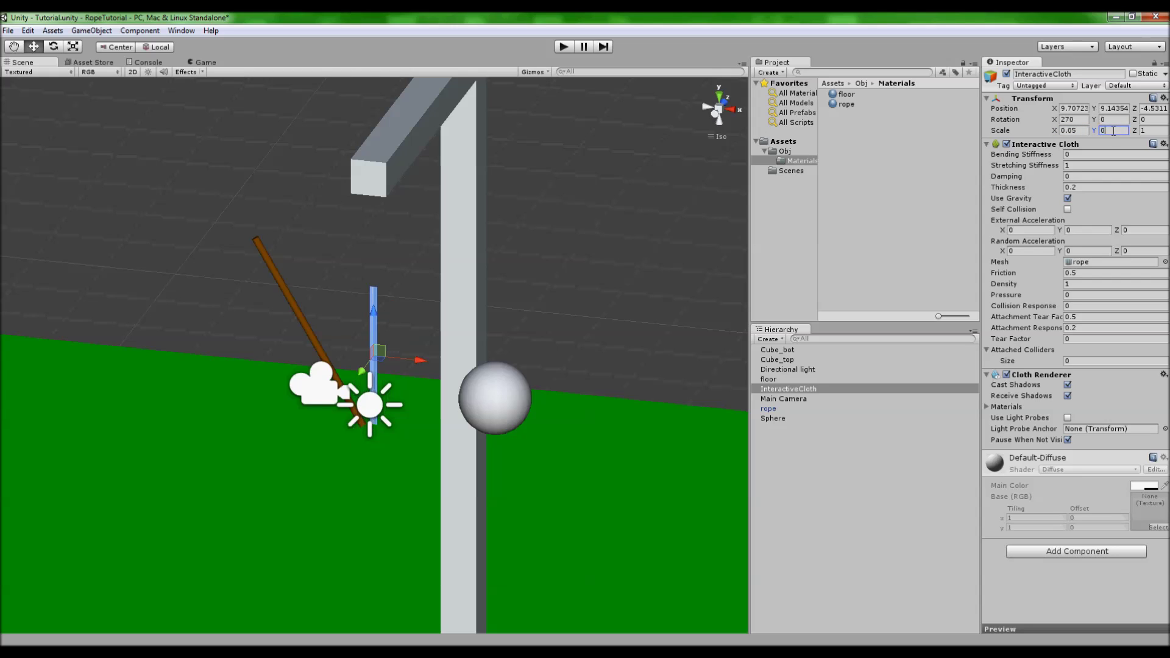
type(".05")
left_click(1144, 131)
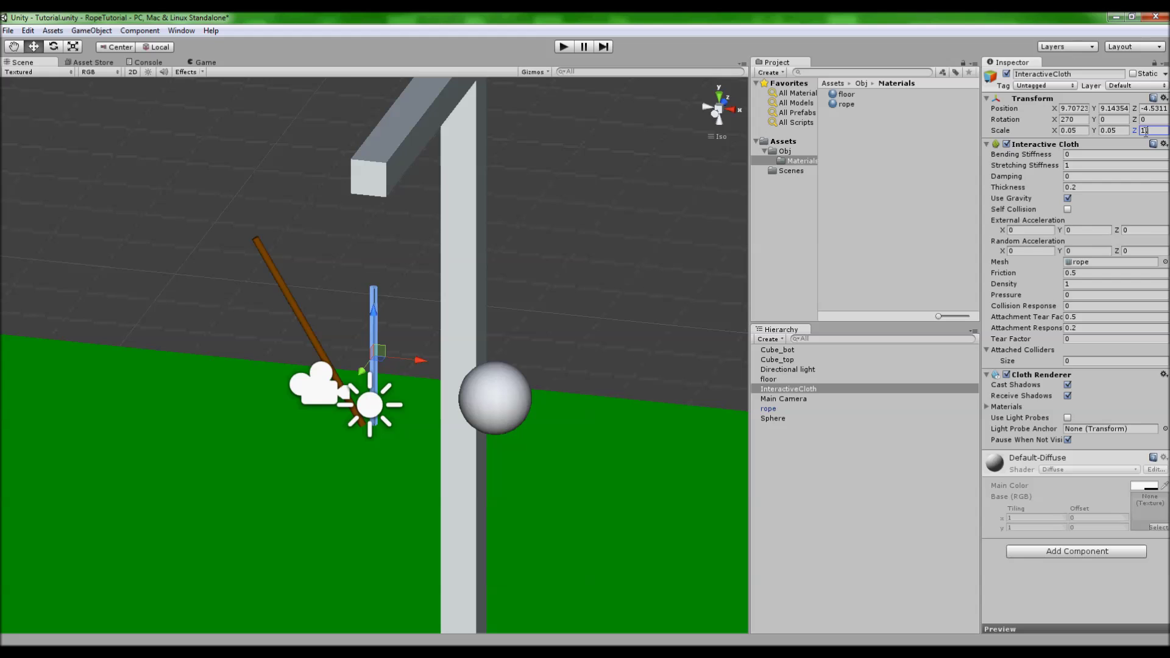
type(".5")
Step: Delete the old tilted rope object from the scene
left_click_drag(590, 180, 334, 313, "alt")
left_click(299, 342)
left_click_drag(443, 313, 401, 257, "alt")
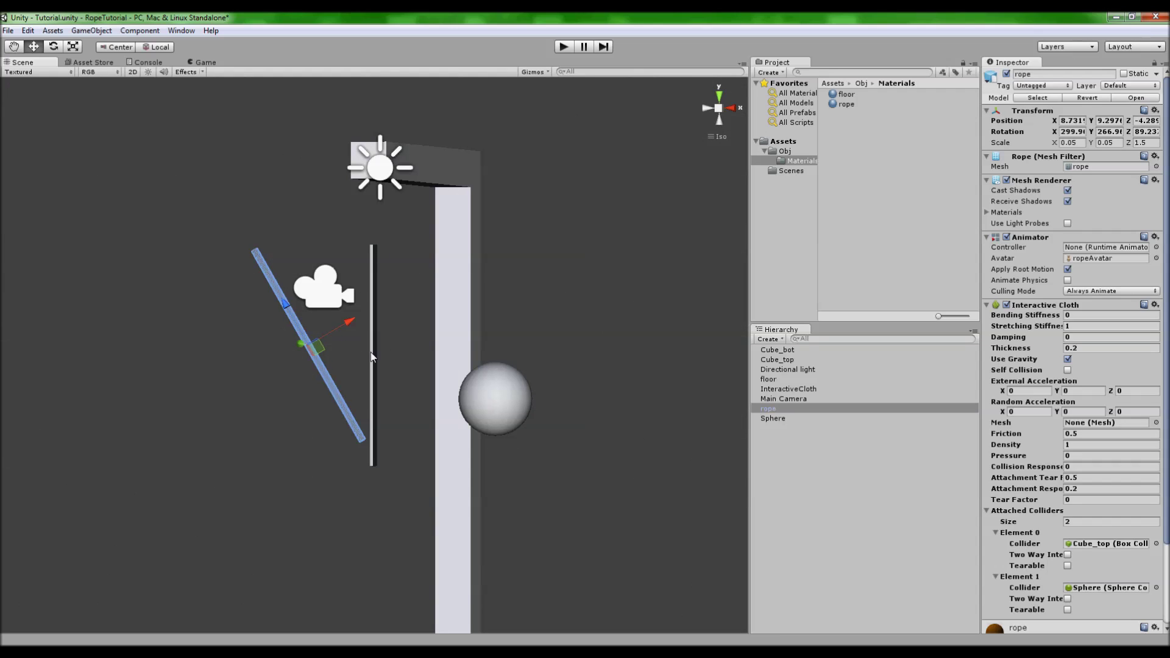
key("Delete")
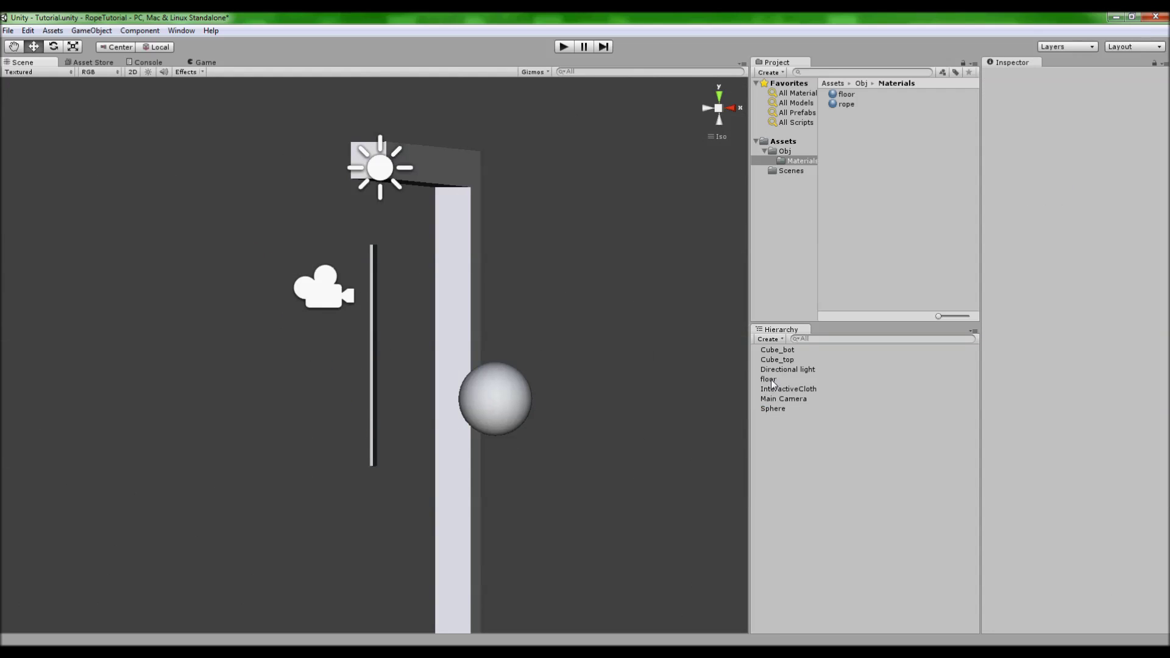
Step: Rename the InteractiveCloth object to real_rope
left_click(375, 373)
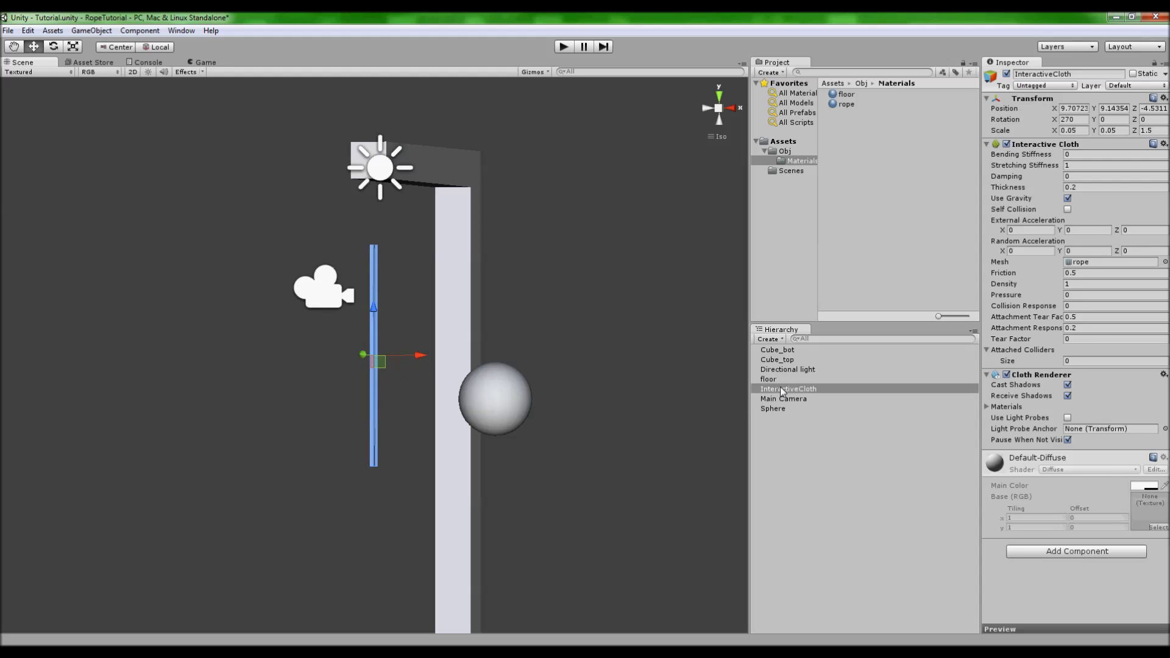
double_click(799, 388)
right_click(803, 388)
left_click(784, 388)
type("real_")
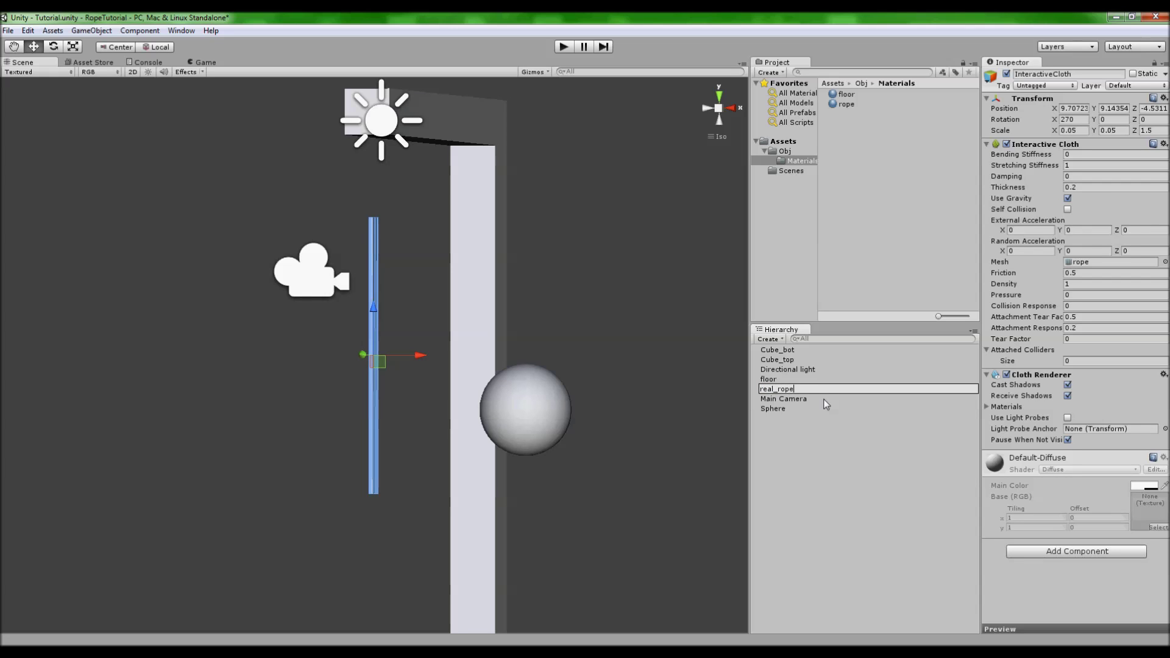
type("rope")
key("Return")
Step: Move the Main Camera back from the beam to about Z -8.74
left_click_drag(456, 289, 250, 318, "alt")
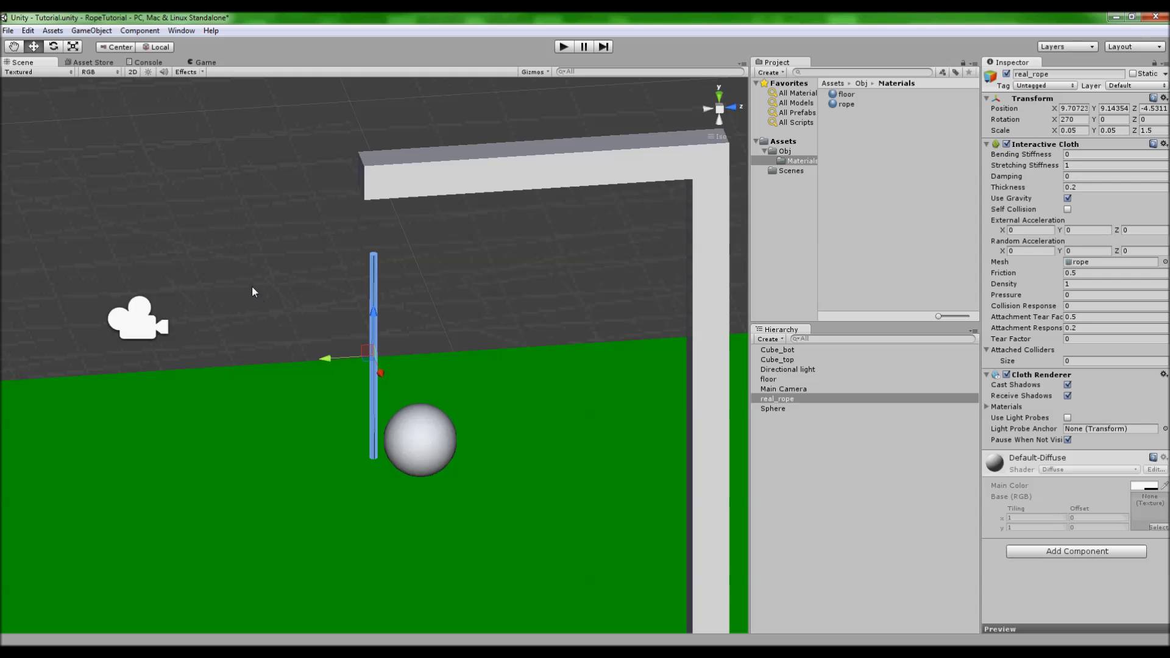
middle_click_drag(252, 290, 347, 248)
scroll(348, 247, "down", 2)
left_click(250, 283)
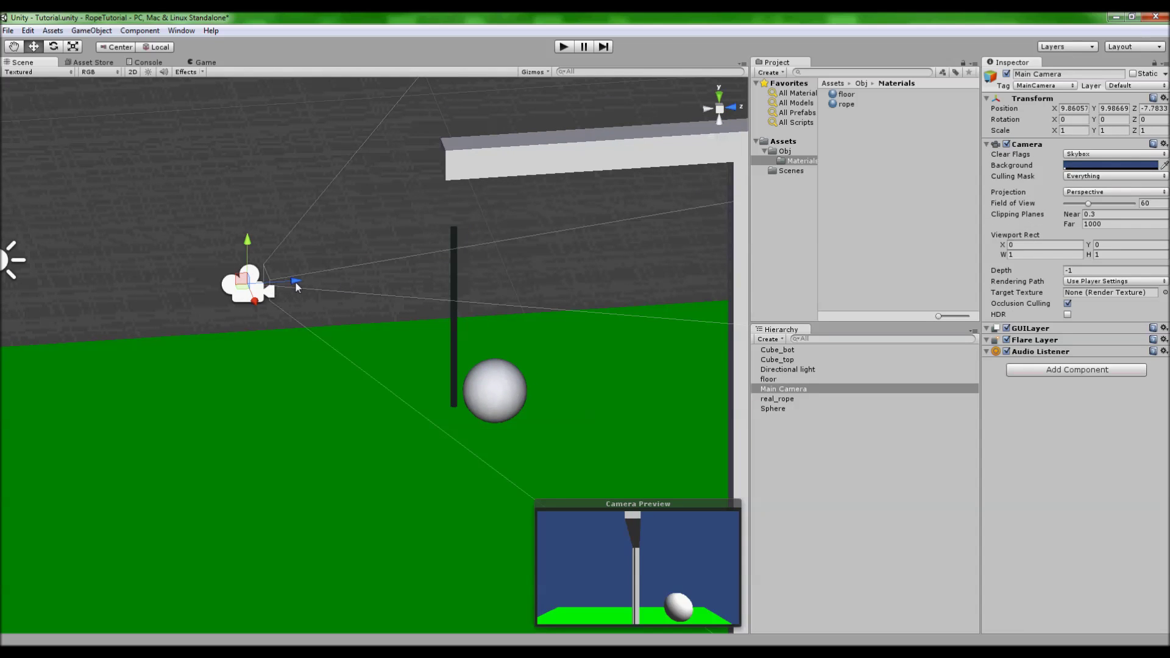
left_click_drag(290, 280, 229, 283)
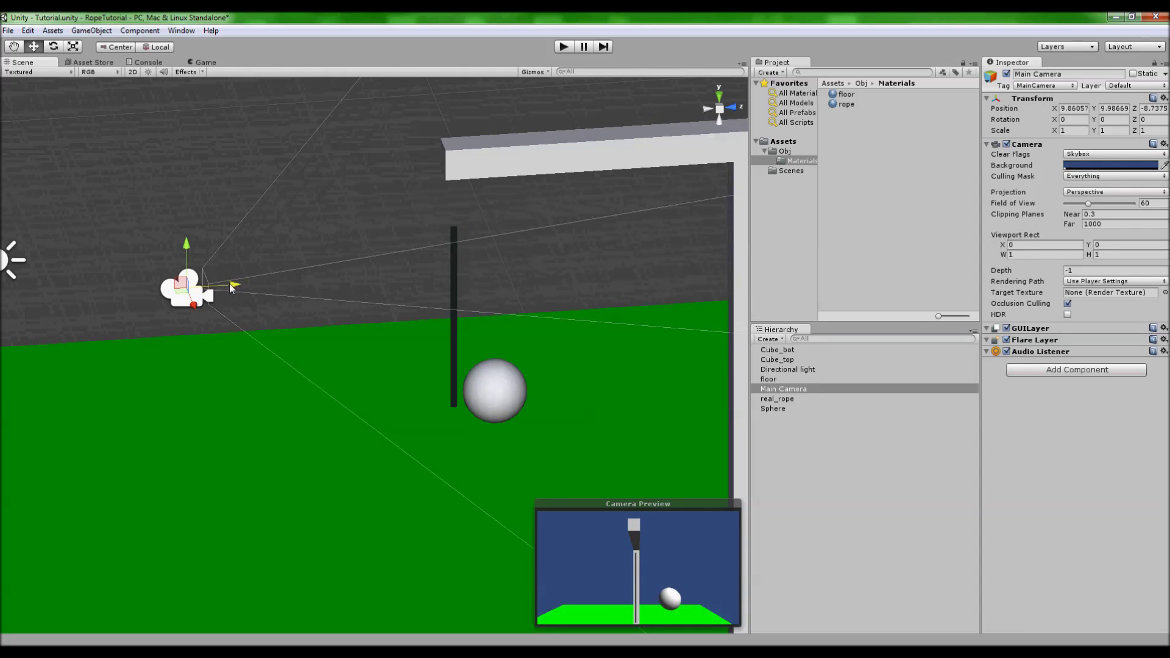
Step: Tilt real_rope to an X rotation of about 309.5 and move it up towards the gap between the beam and the sphere
left_click(452, 309)
left_click_drag(334, 258, 595, 228, "alt")
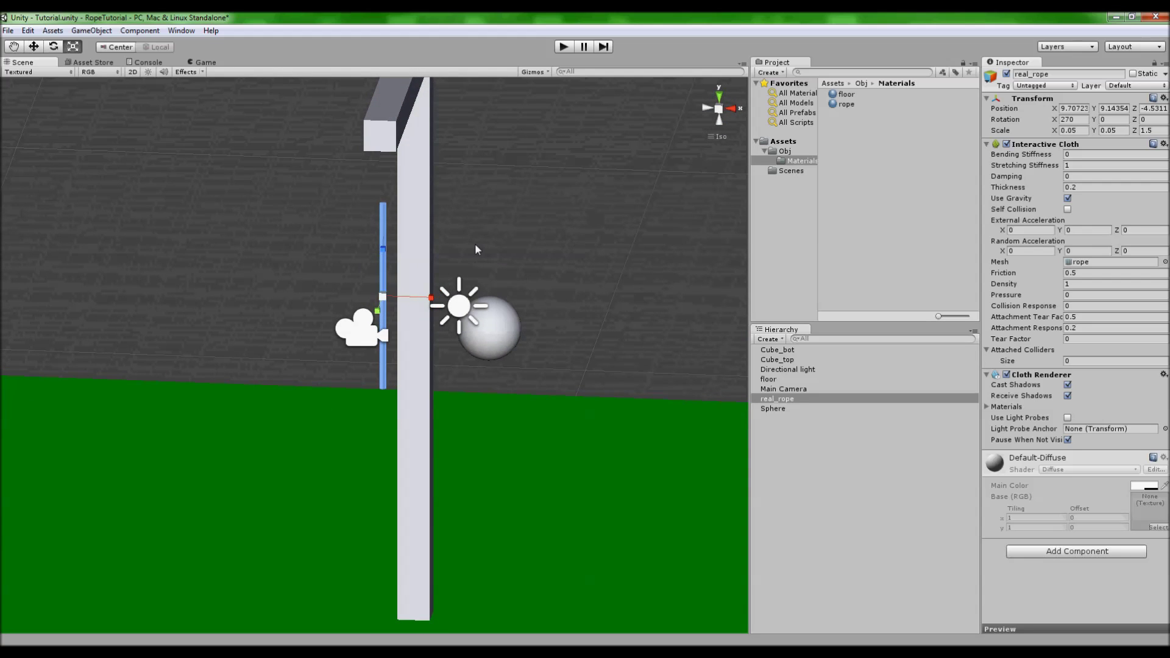
left_click_drag(411, 277, 458, 223, "alt")
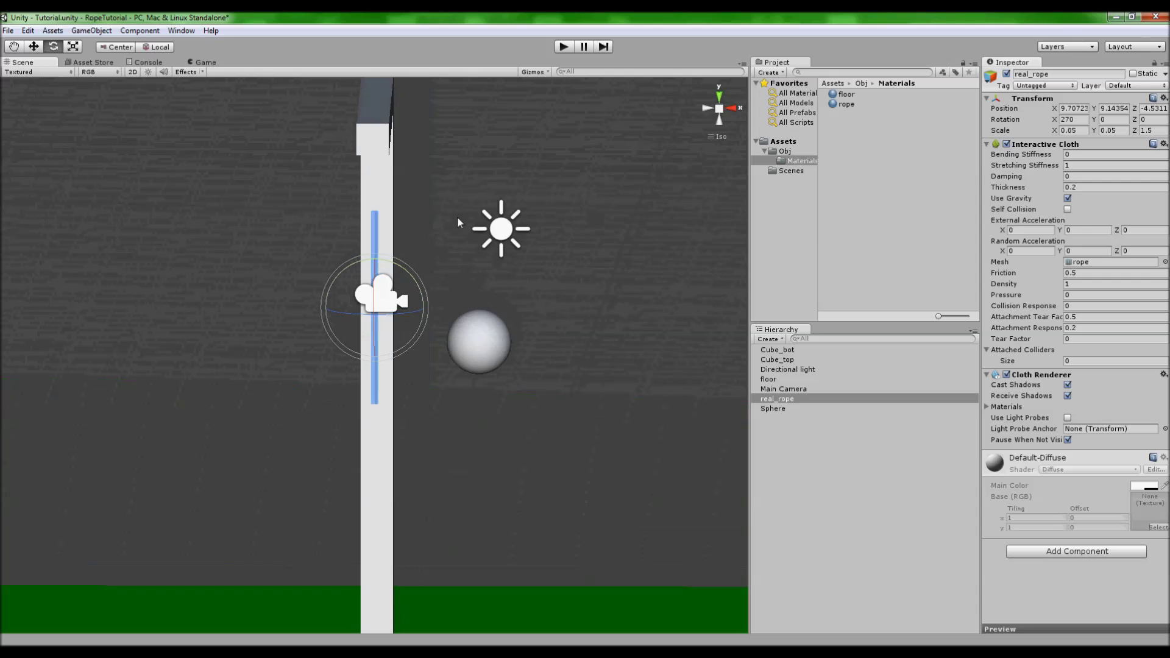
left_click_drag(416, 277, 352, 240)
key("w")
left_click_drag(404, 283, 235, 183)
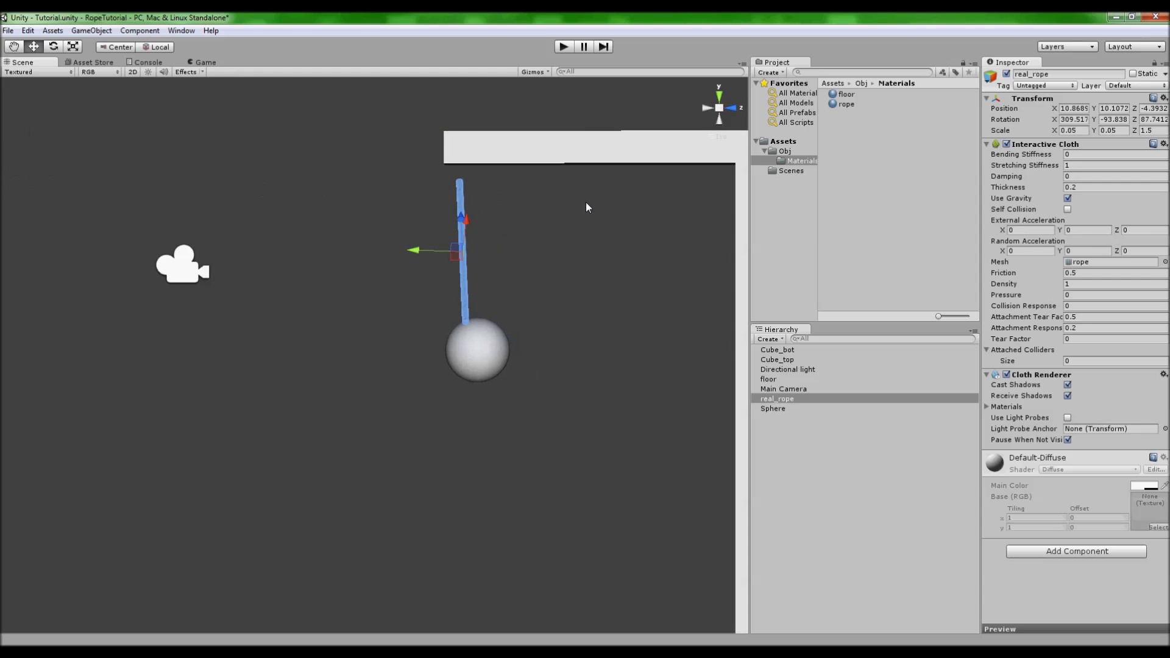
Step: Adjust real_rope's position and tilt, to about 298.7 in X rotation, so it spans from the beam's underside to the sphere
middle_click_drag(588, 204, 516, 206)
left_click_drag(516, 206, 238, 221, "alt")
left_click_drag(325, 233, 542, 193)
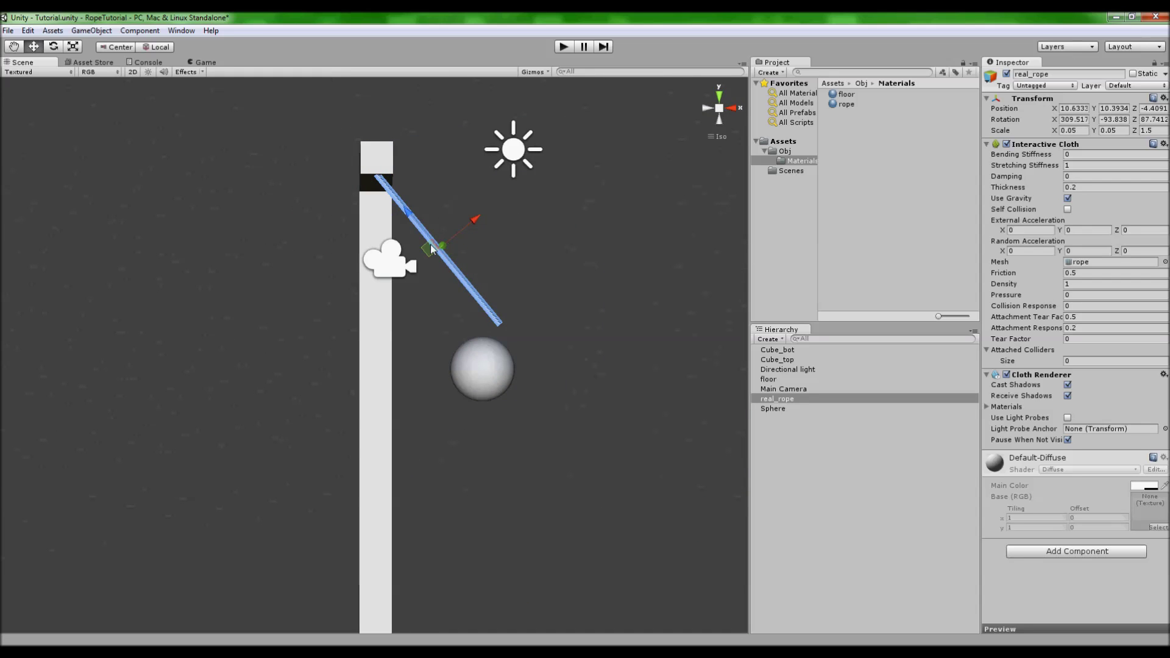
left_click_drag(410, 216, 462, 255)
key("e")
middle_click_drag(519, 219, 514, 268)
left_click(875, 457)
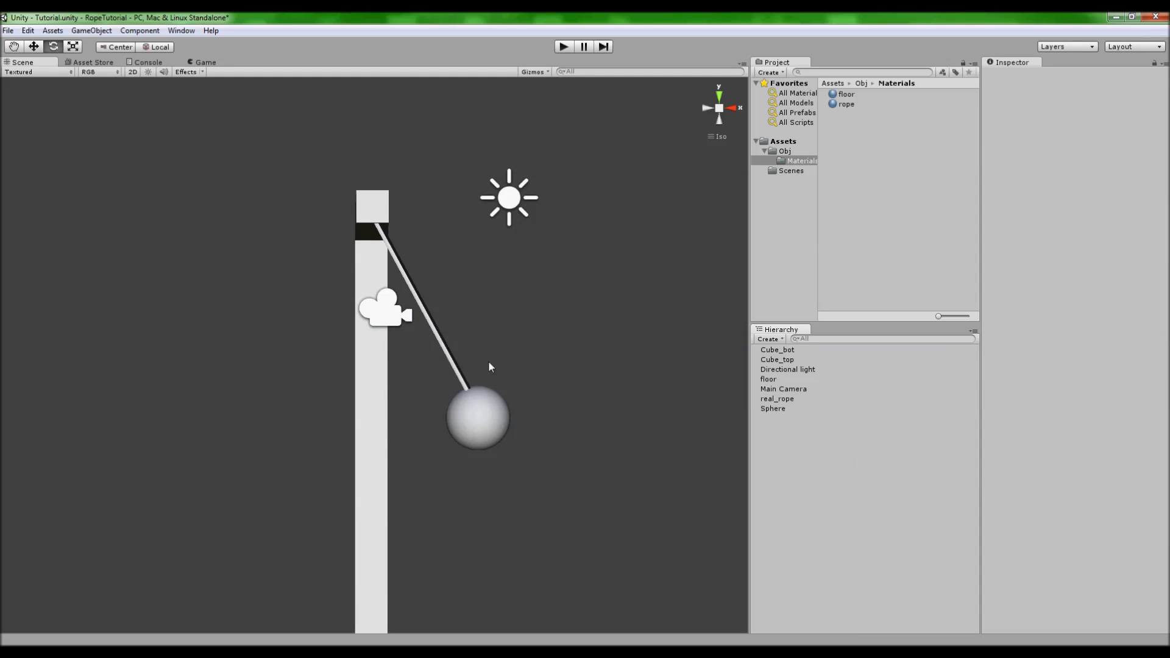
Step: Apply the brown rope material to the real_rope object
left_click(451, 364)
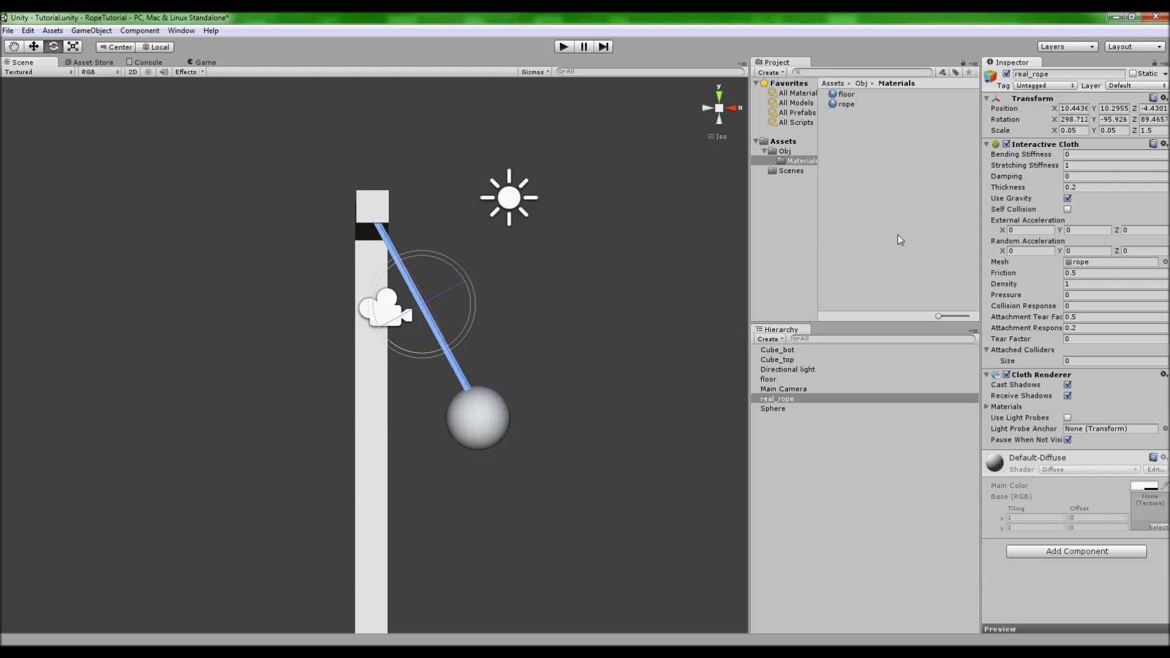
left_click_drag(847, 105, 448, 347)
left_click(586, 334)
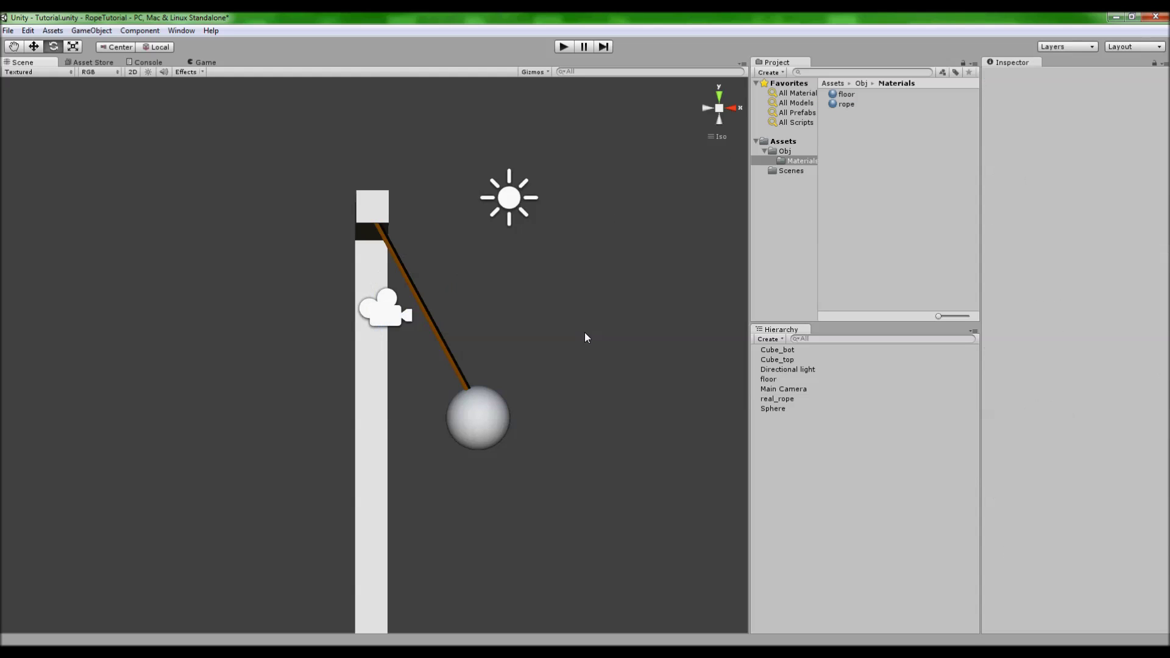
Step: Set the Attached Colliders size on real_rope's Interactive Cloth to 2
left_click(440, 341)
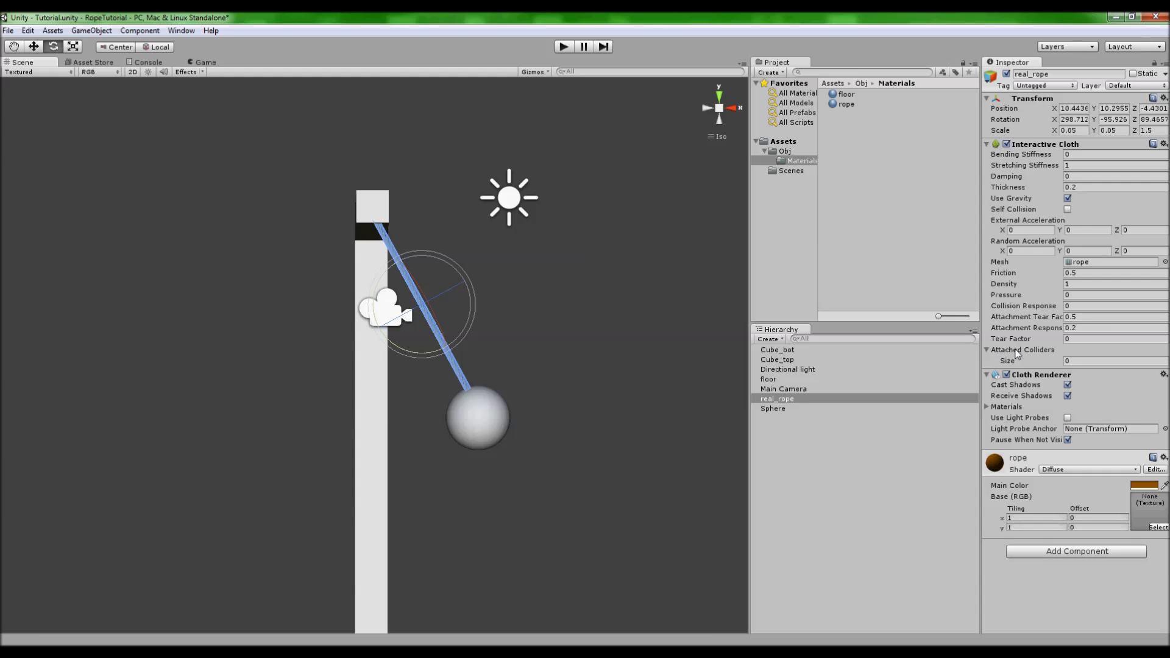
left_click(1076, 359)
type("1")
key("Return")
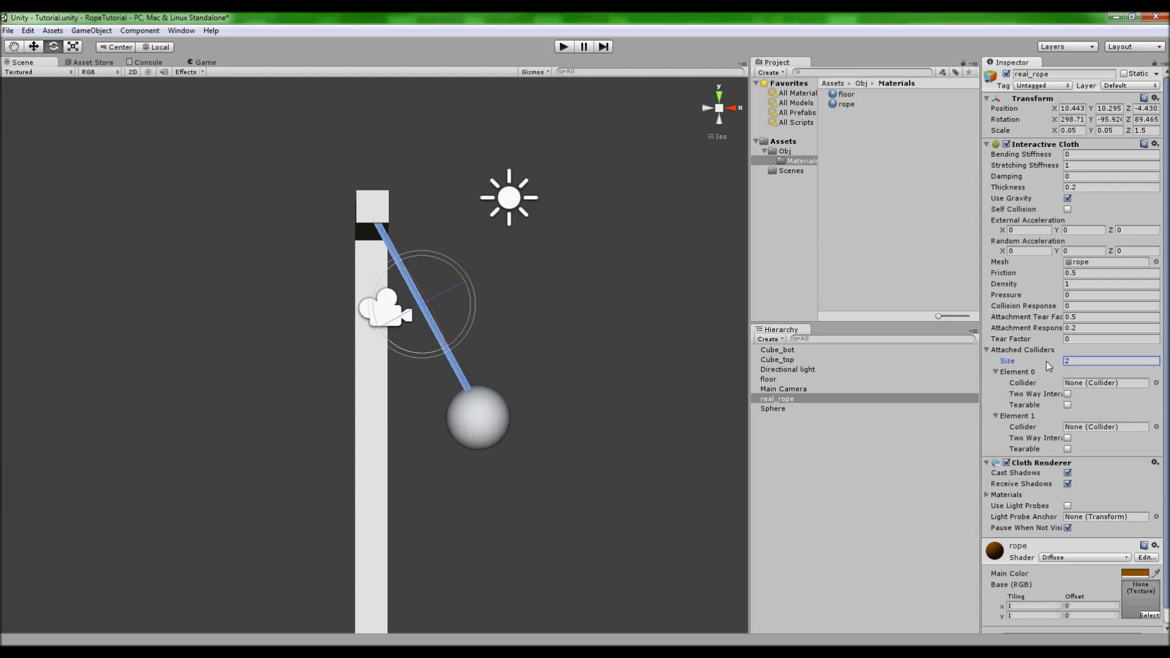
Step: Assign Cube_top as the Element 0 collider and Sphere as the Element 1 collider of the rope, and play-test the scene
left_click(1155, 383)
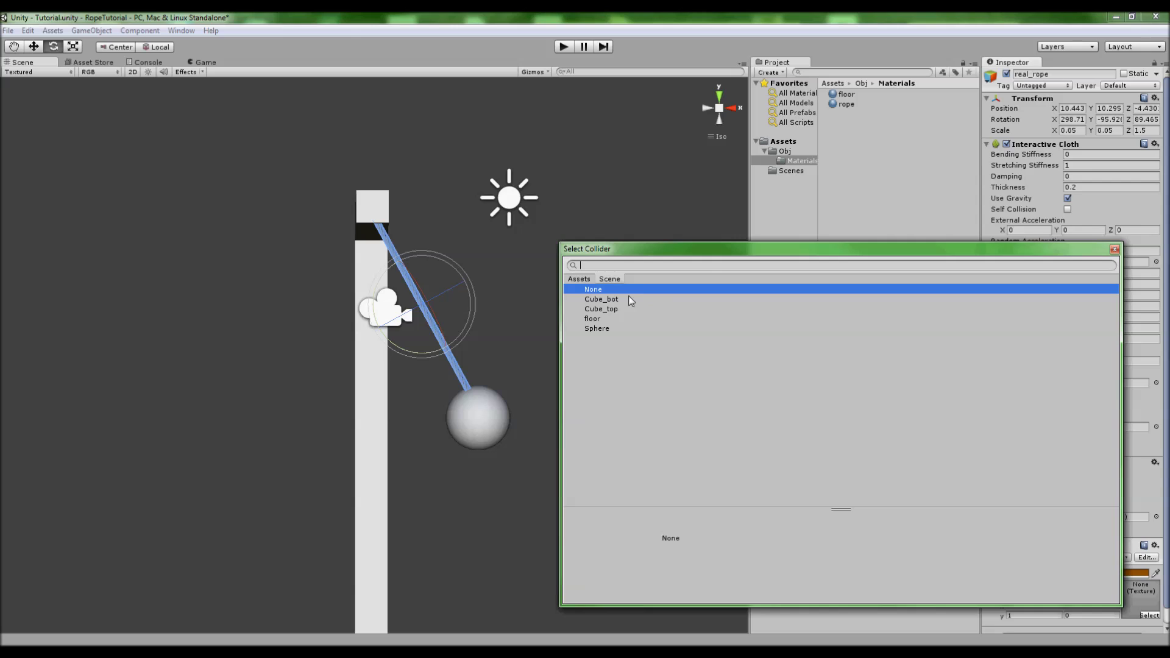
double_click(612, 309)
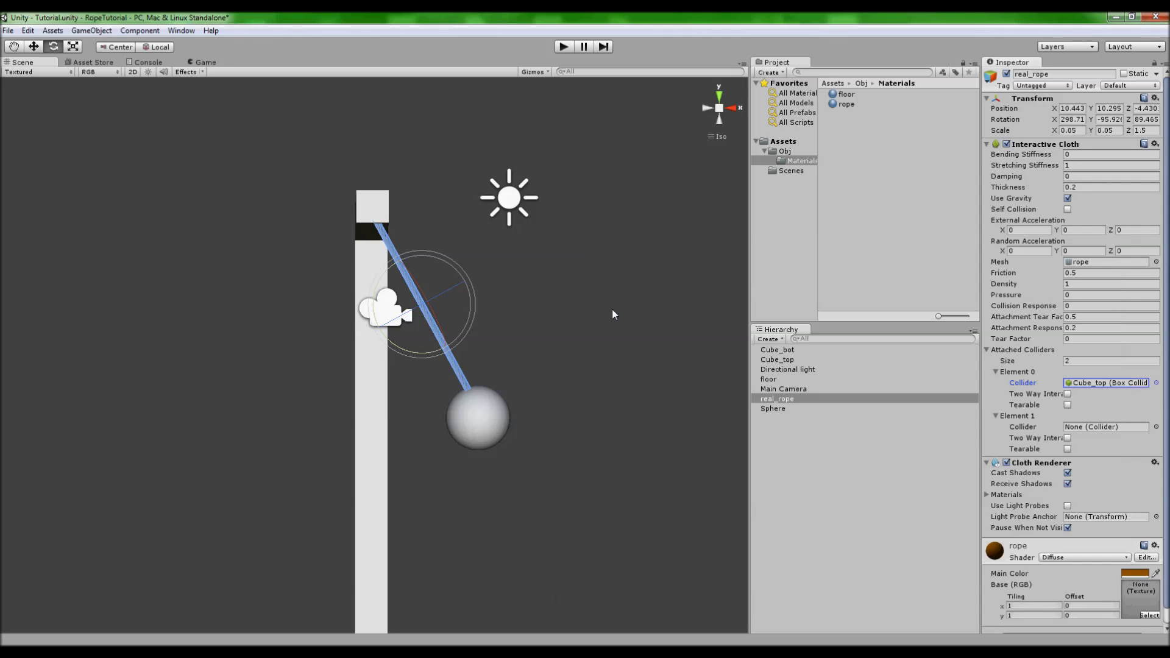
left_click(1155, 426)
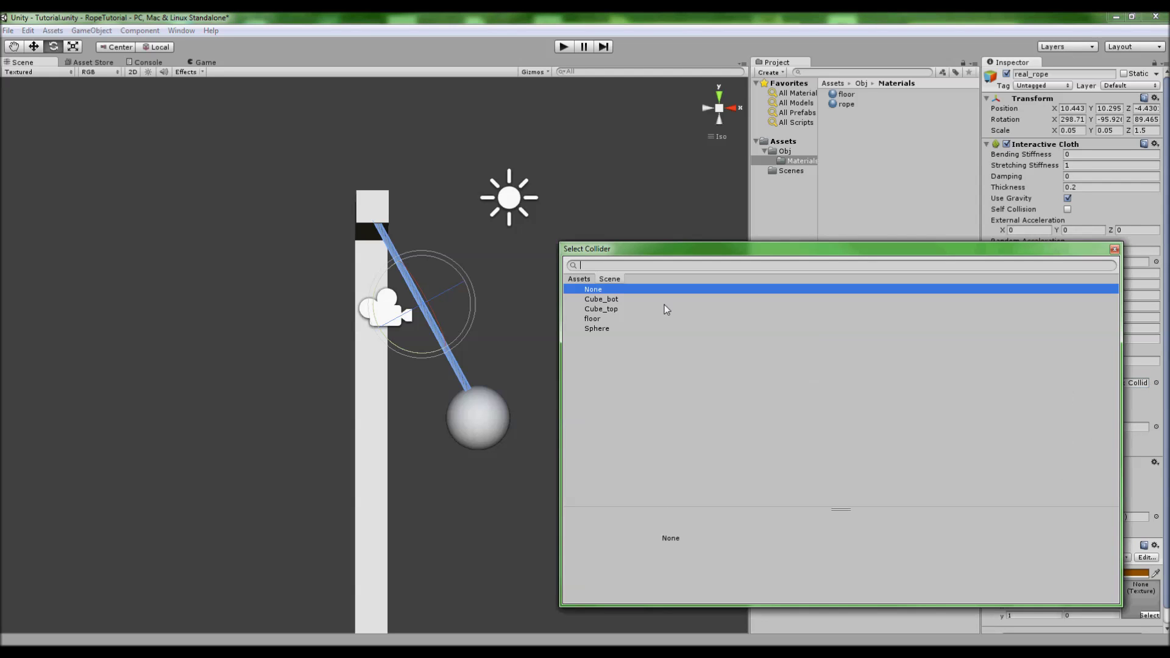
double_click(604, 329)
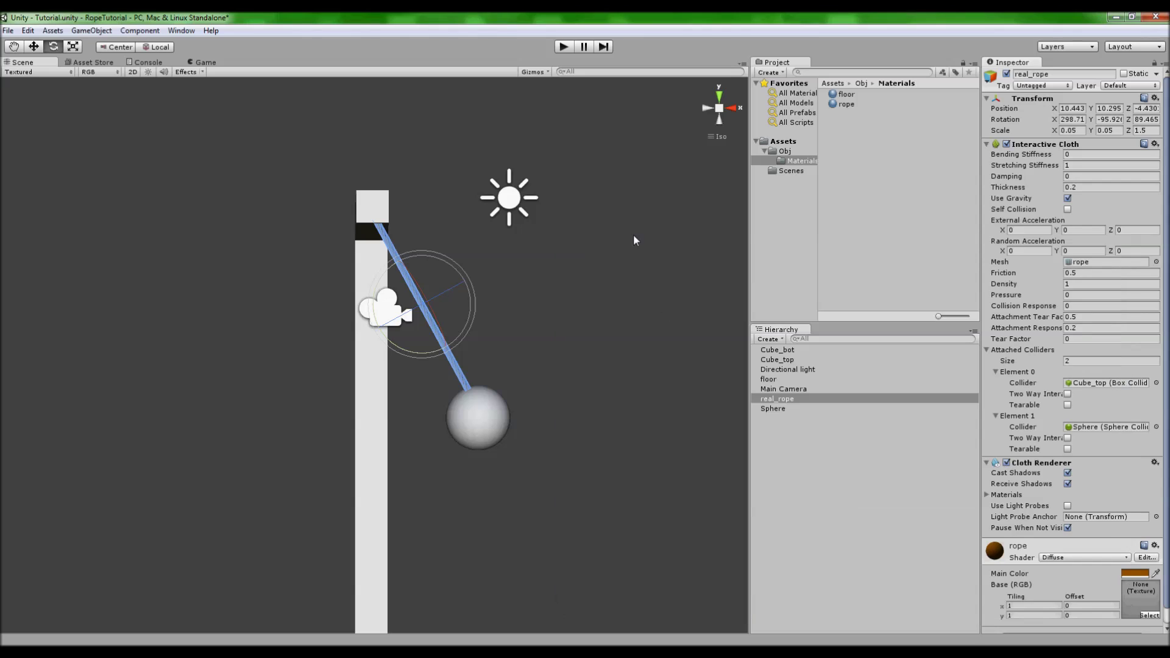
left_click(564, 47)
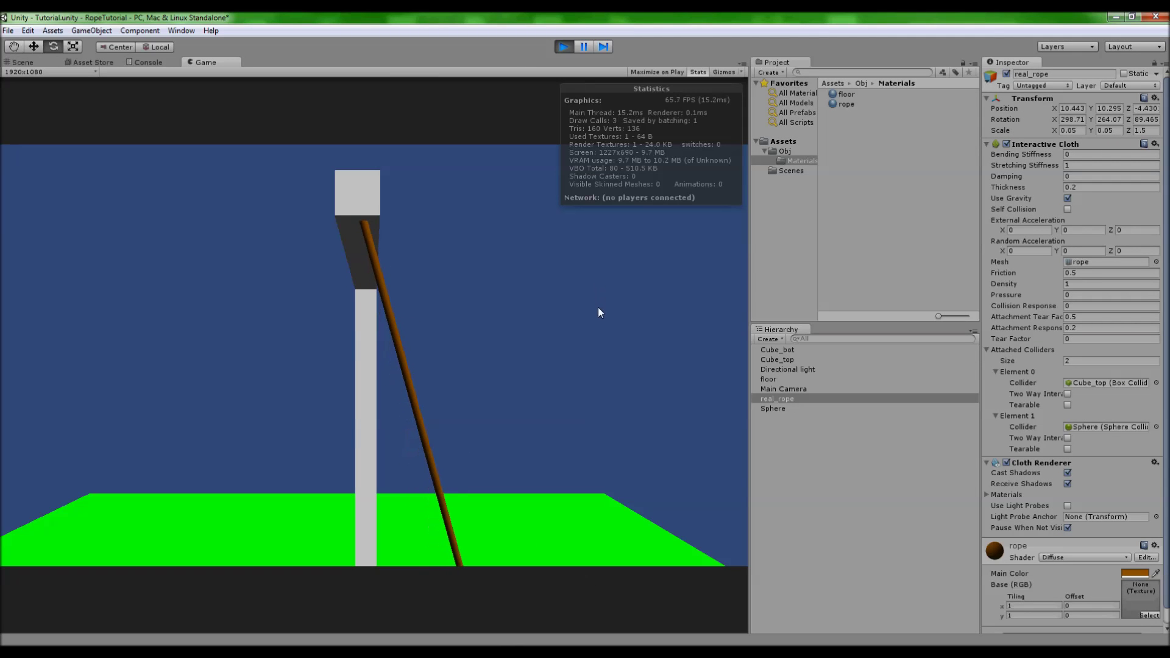
left_click(565, 47)
Step: Move the Main Camera farther back to about Z -13.12 and play-test the scene
right_click_drag(576, 254, 311, 330)
left_click(133, 356)
middle_click_drag(280, 305, 539, 127)
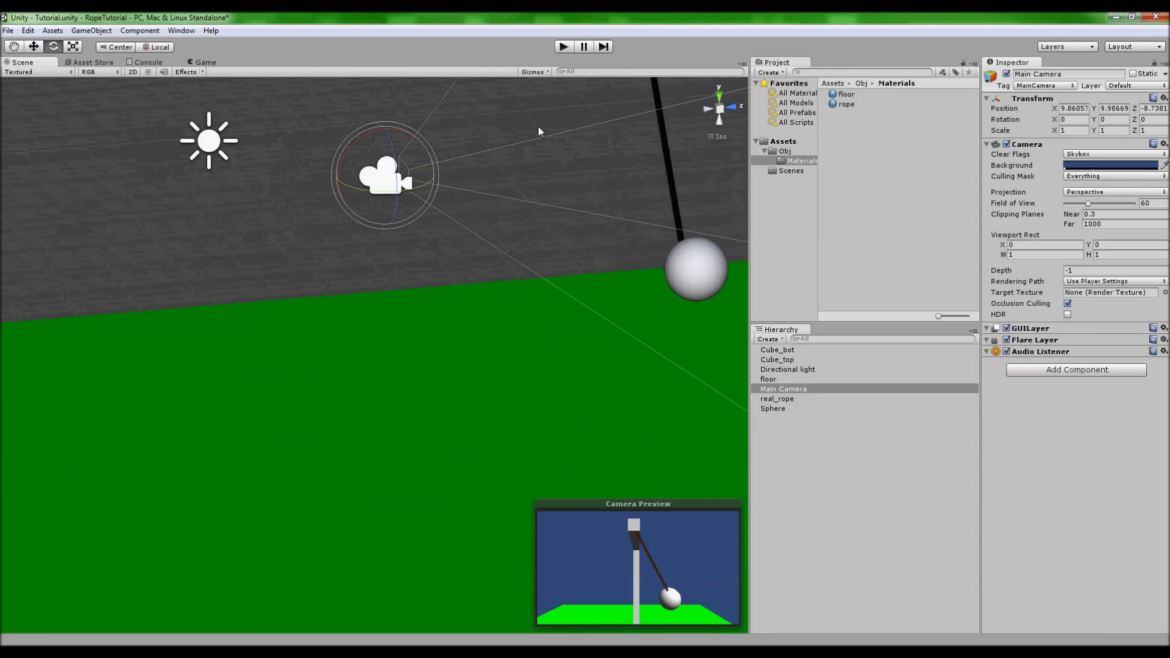
scroll(539, 131, "down", 2)
key("w")
left_click_drag(431, 201, 200, 224)
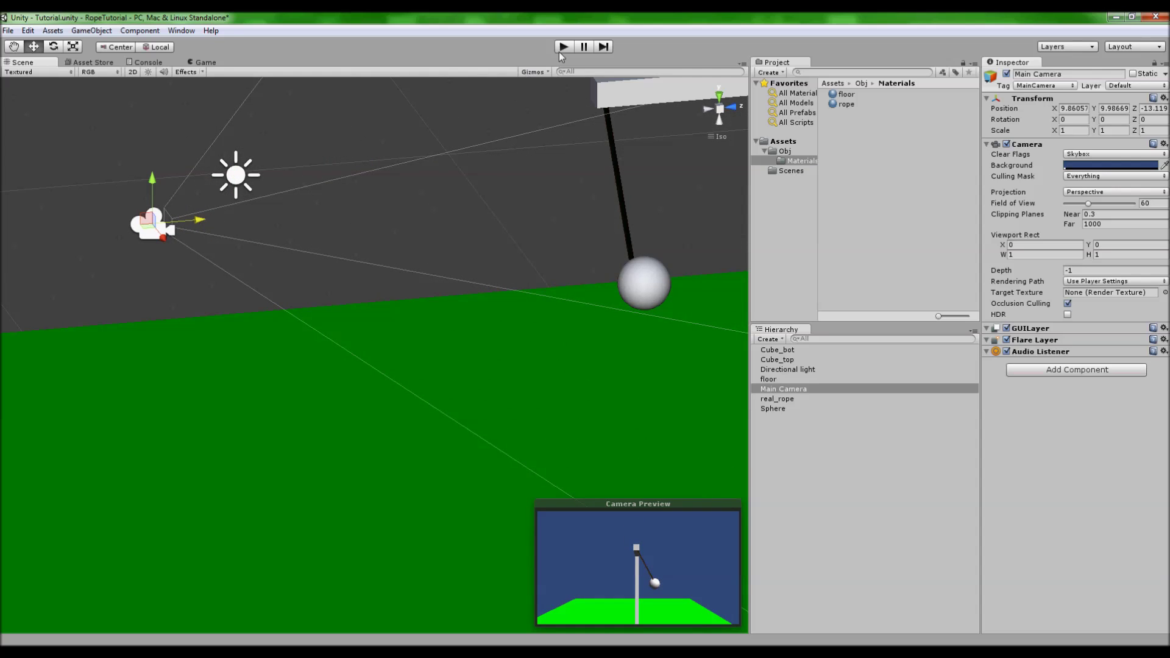
left_click(560, 50)
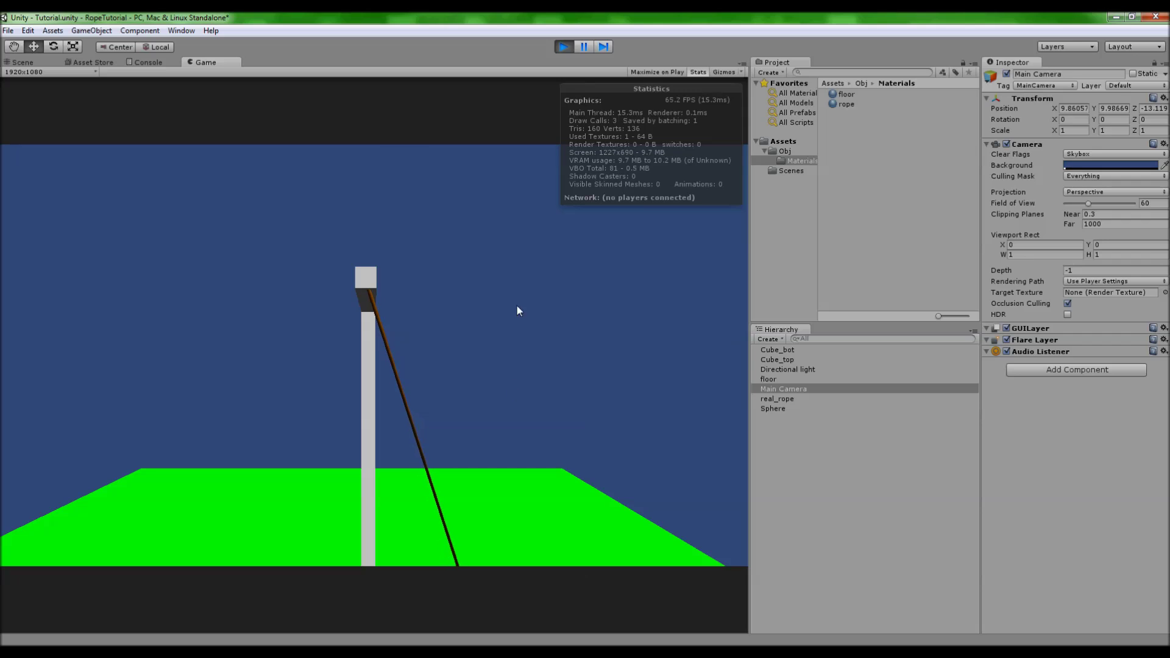
left_click(565, 46)
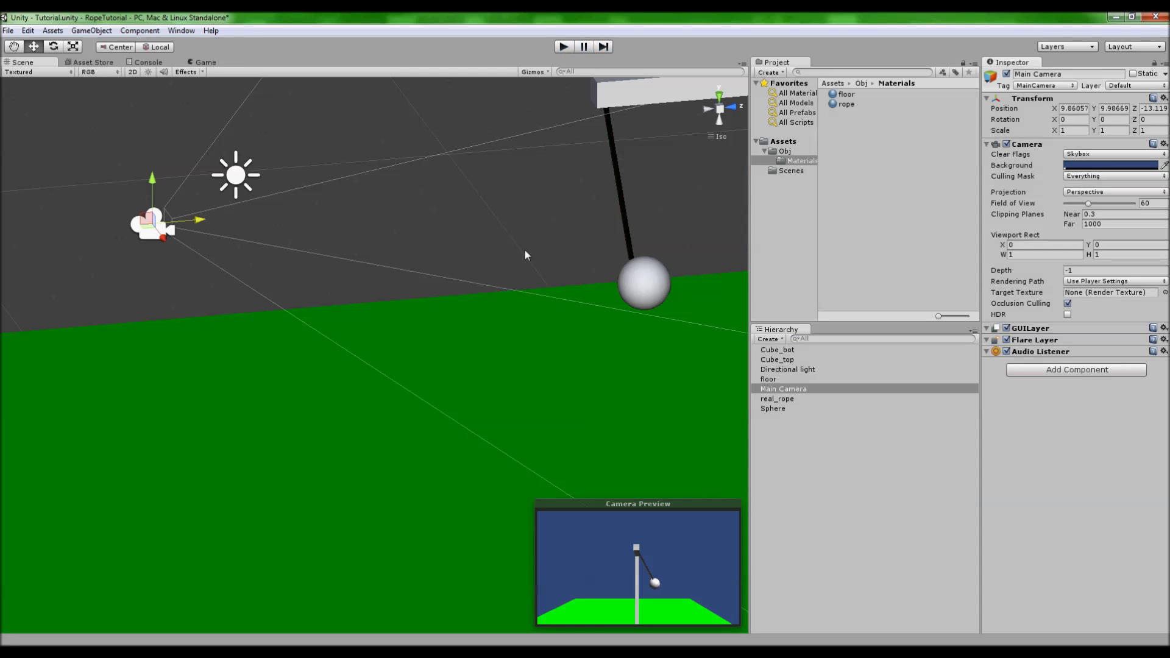
Step: Tilt the Main Camera downward to an X rotation of about 21 and play-test the rope with the sphere
left_click_drag(306, 270, 354, 272, "alt")
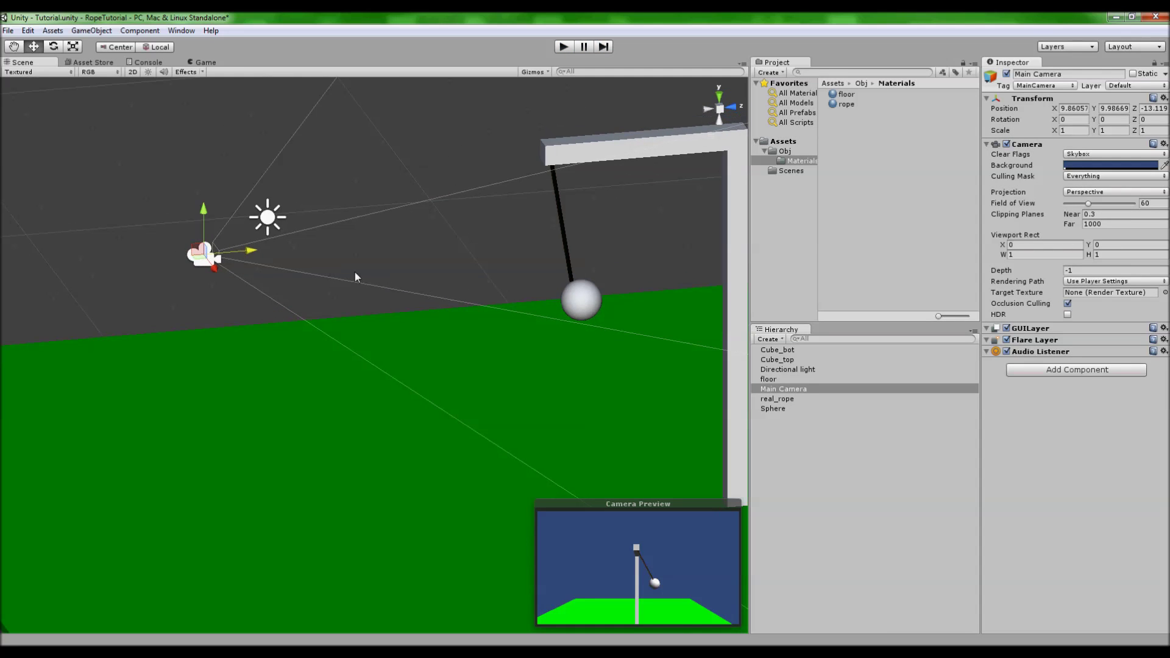
key("e")
mouse_move(223, 202)
left_mouse_down("alt")
mouse_move(197, 177)
mouse_move(235, 195)
left_mouse_up("alt")
left_click(561, 51)
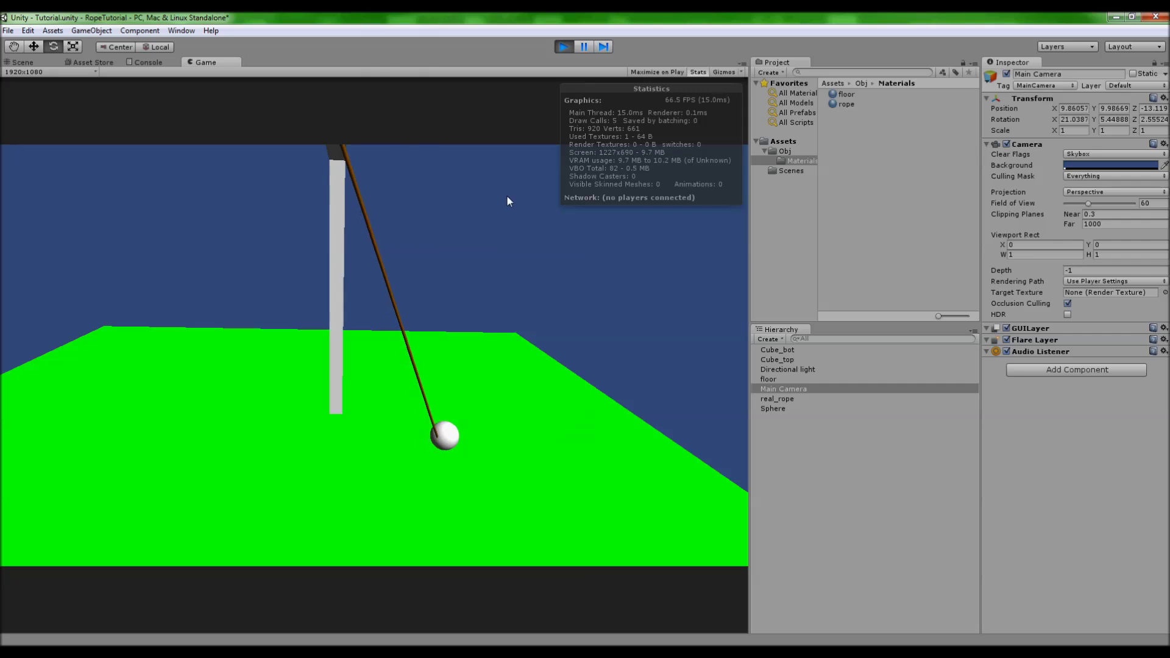
left_click(559, 47)
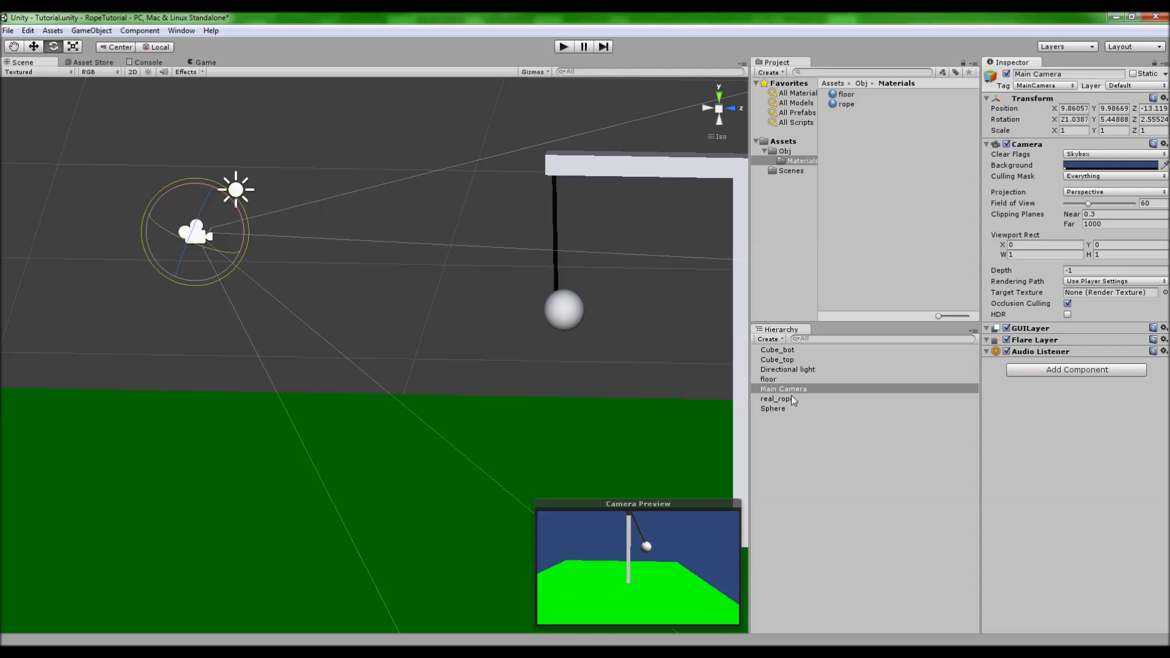
Step: Enable Two Way Interaction for the Sphere collider in real_rope's Attached Colliders and play-test the swing
left_click(556, 253)
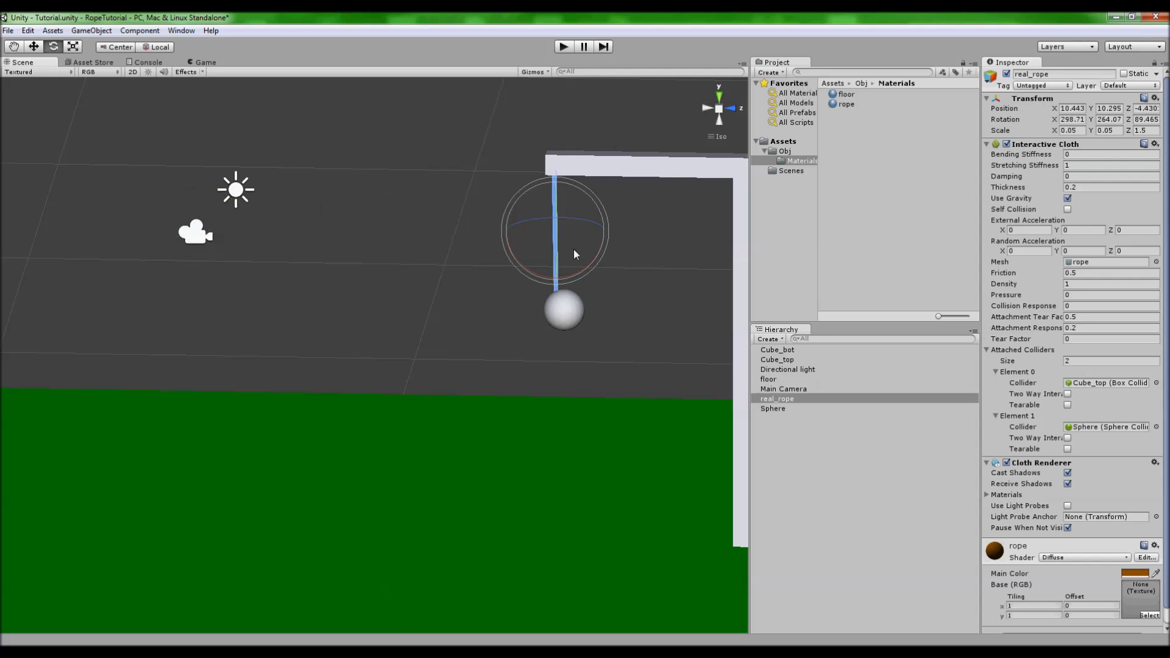
left_click_drag(1165, 329, 1165, 353)
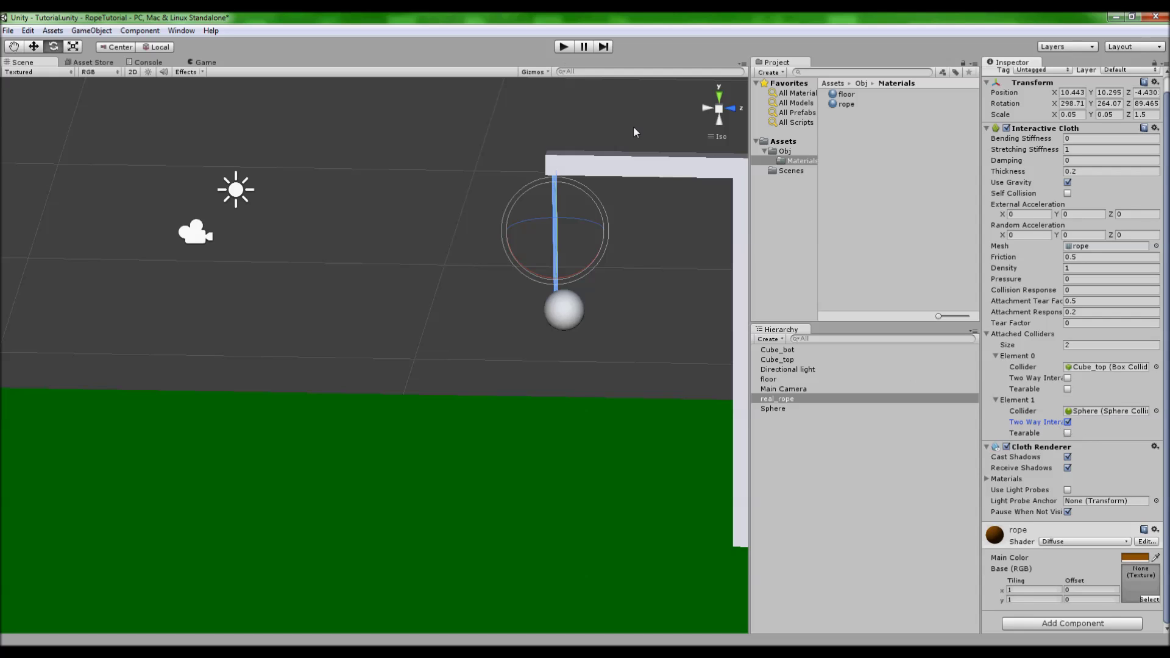
left_click(564, 47)
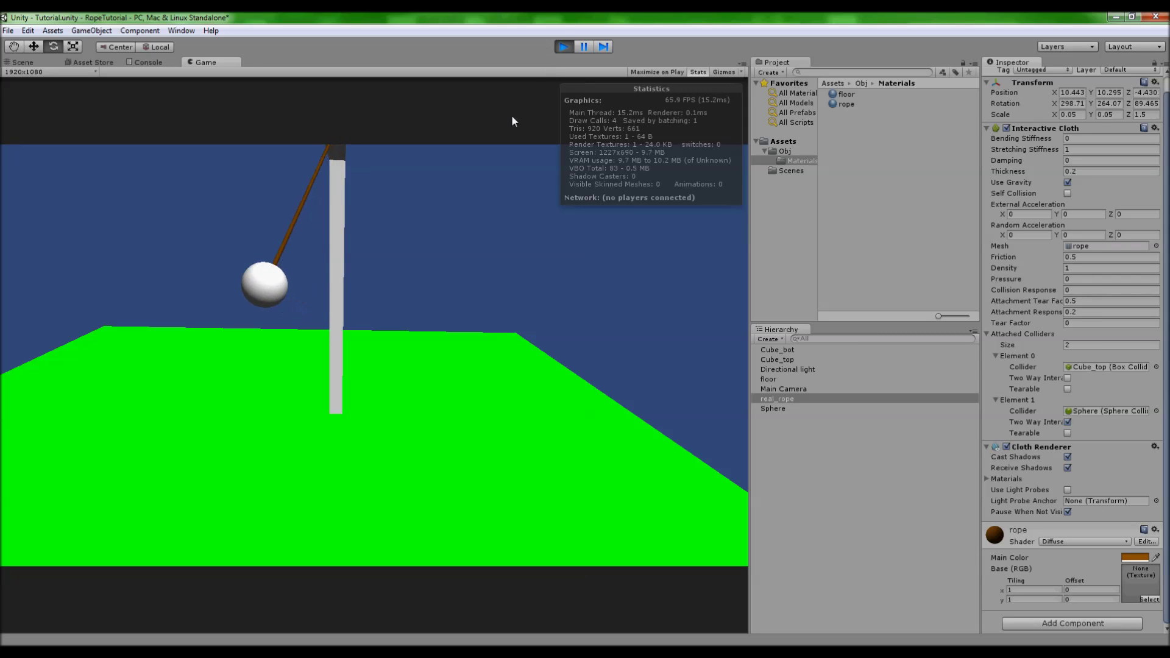
left_click(562, 47)
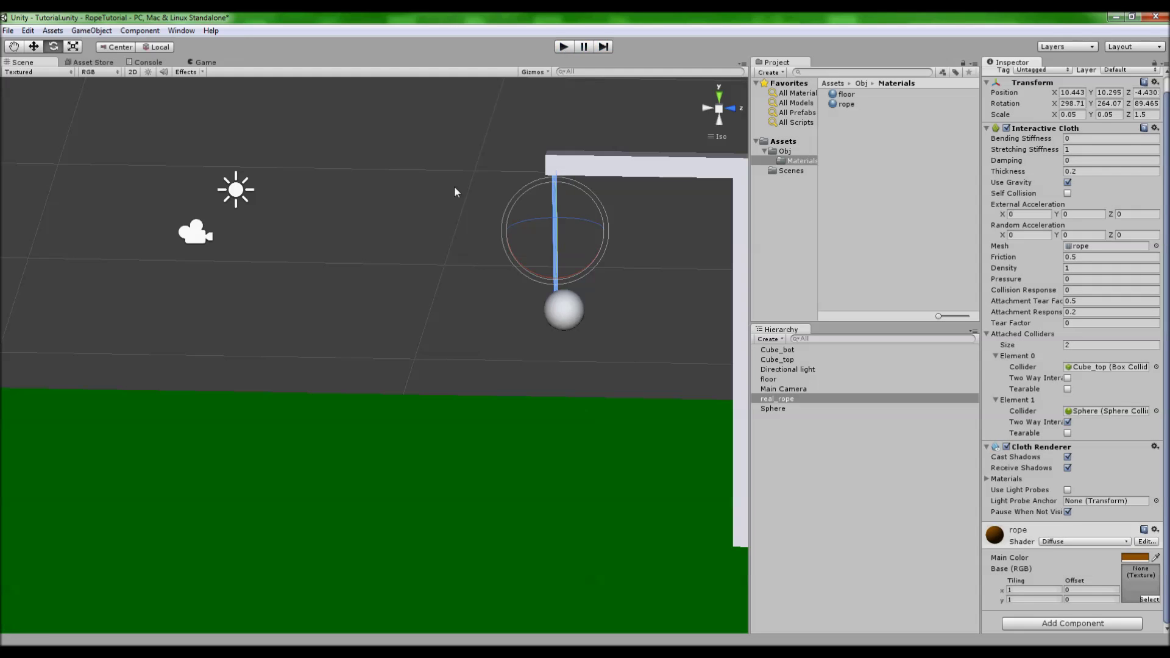
Step: Move the Main Camera closer to about Z -8.61 with an X rotation of about 3, and play-test the scene
left_click(193, 238)
left_click_drag(247, 238, 430, 243)
key("w")
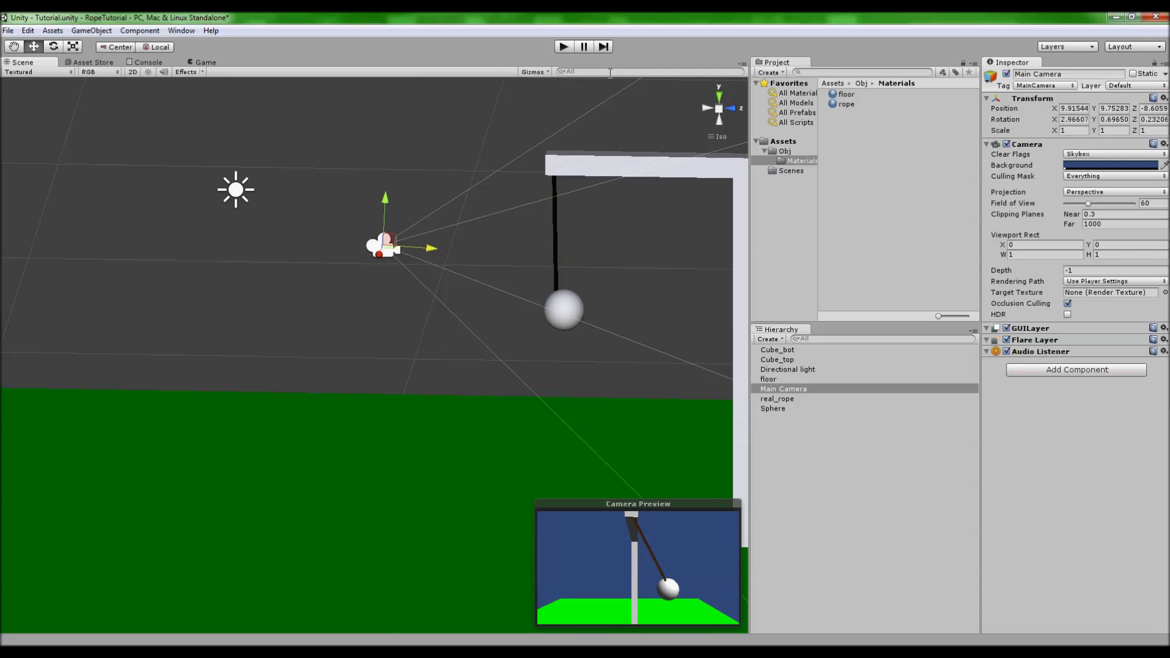
left_click(562, 49)
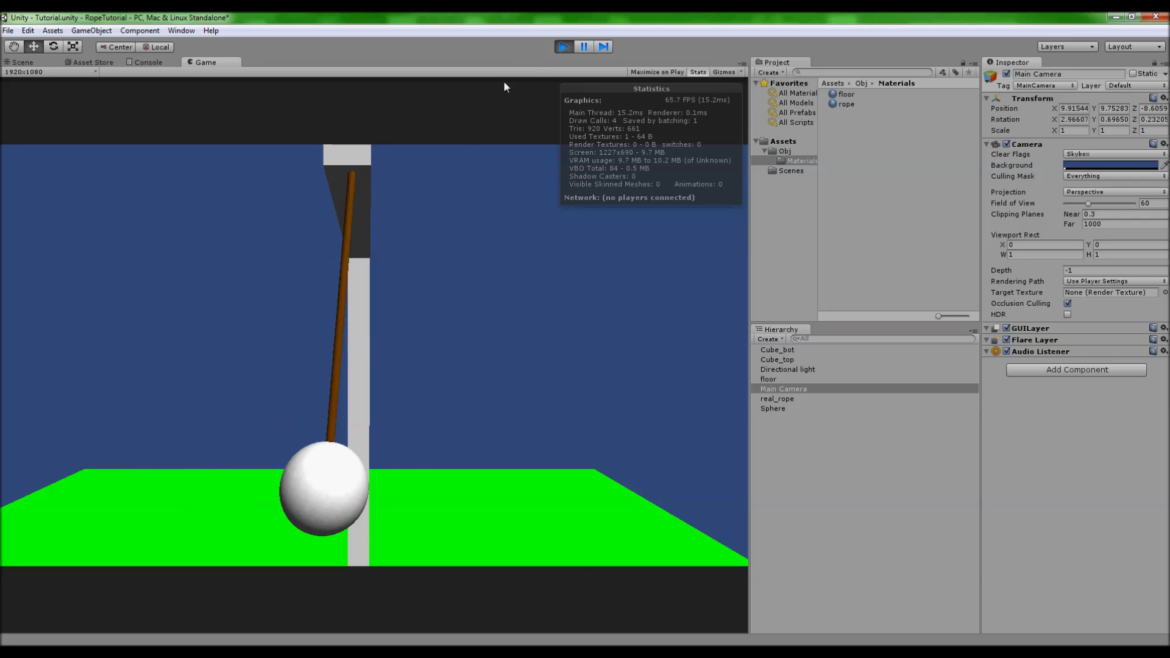
left_click(563, 48)
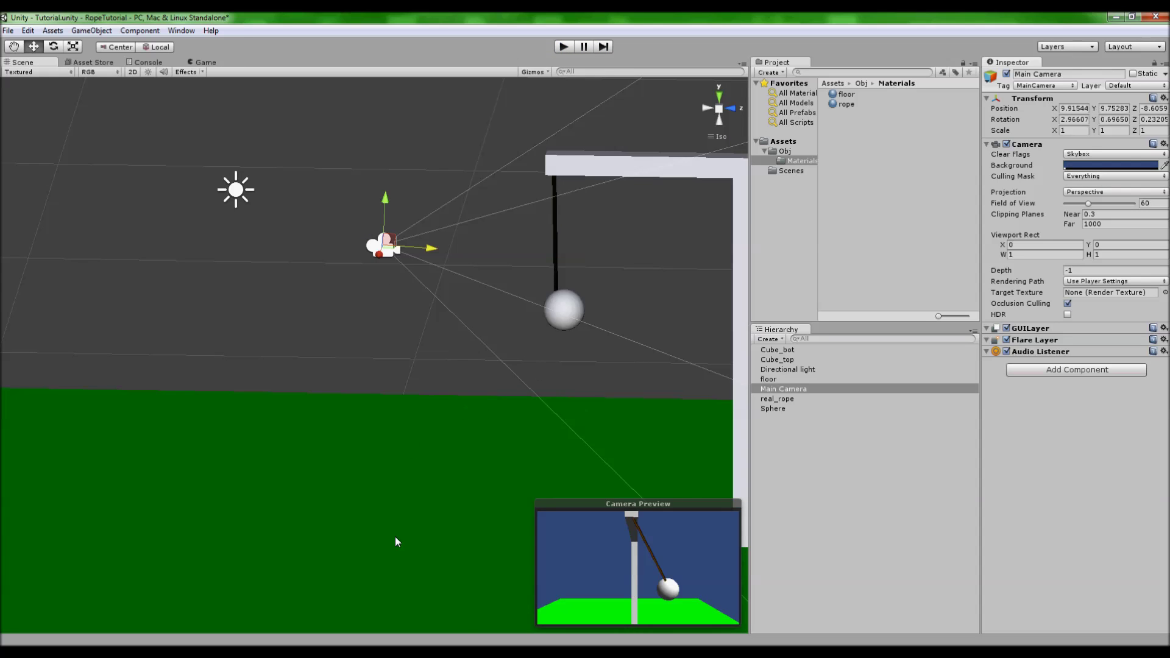
Step: Switch to Blender and add seven evenly spaced loop cuts along the length of the rope mesh, without sliding them
left_click(393, 584)
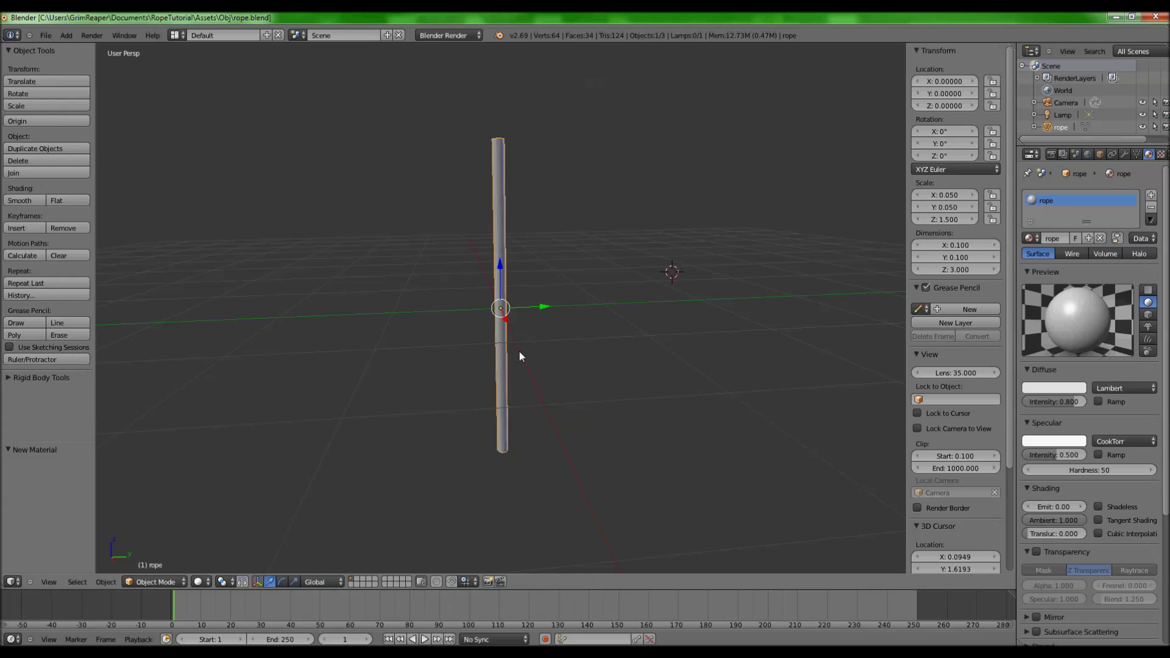
scroll(548, 287, "up", 4)
scroll(568, 254, "down", 2)
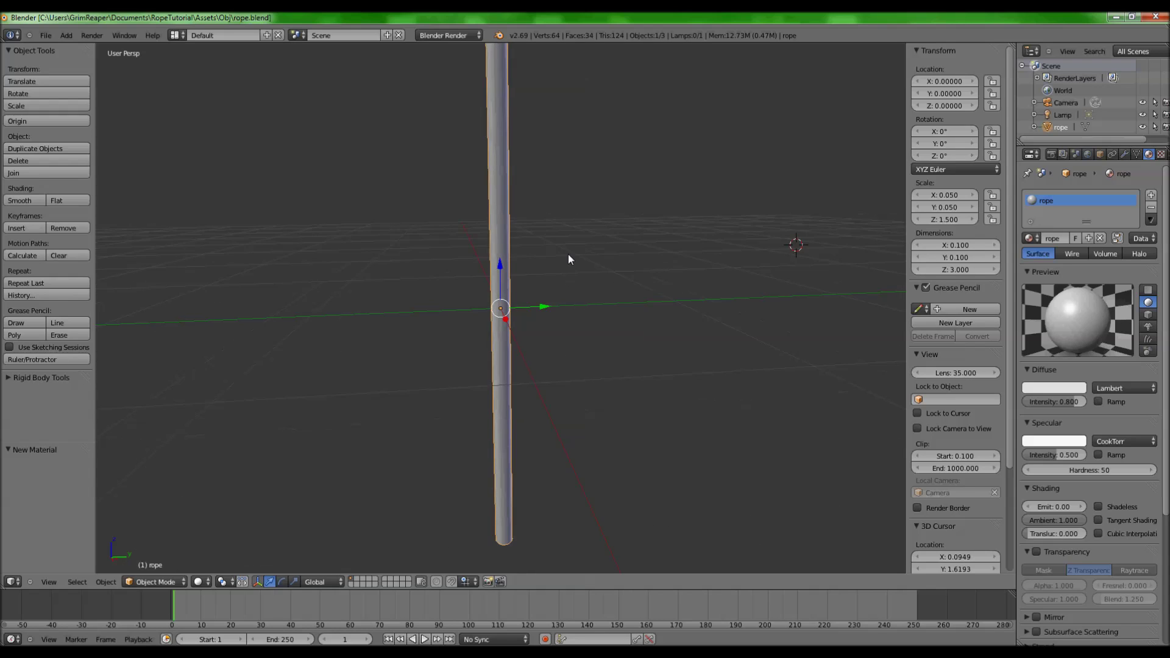
key("Tab")
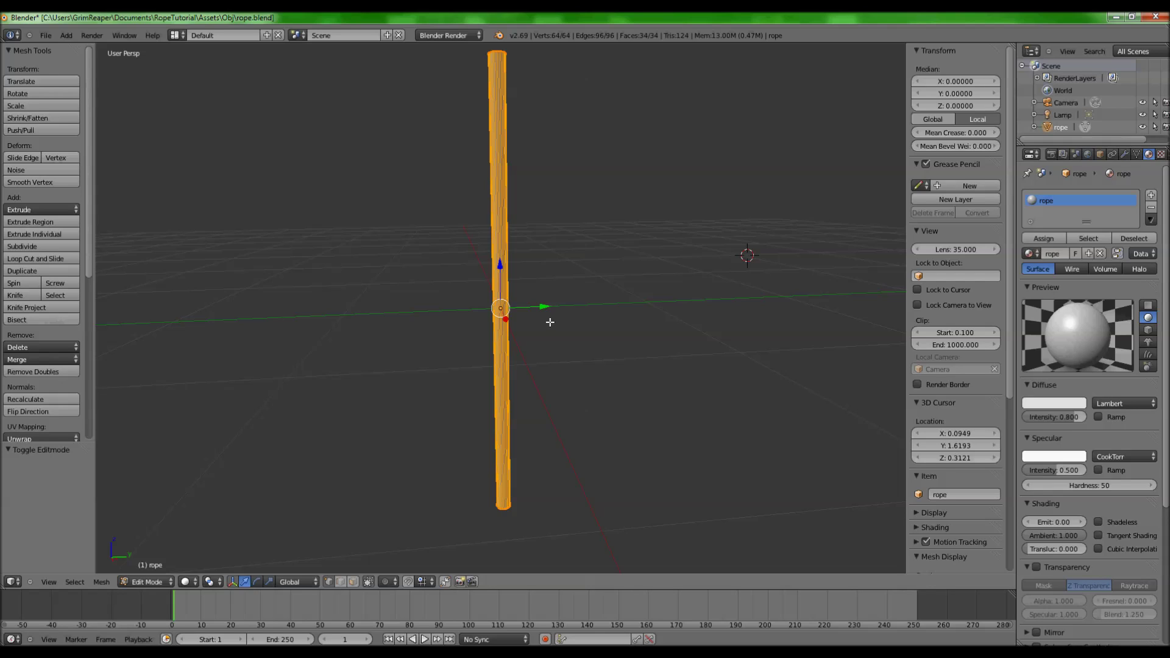
key("ctrl+r")
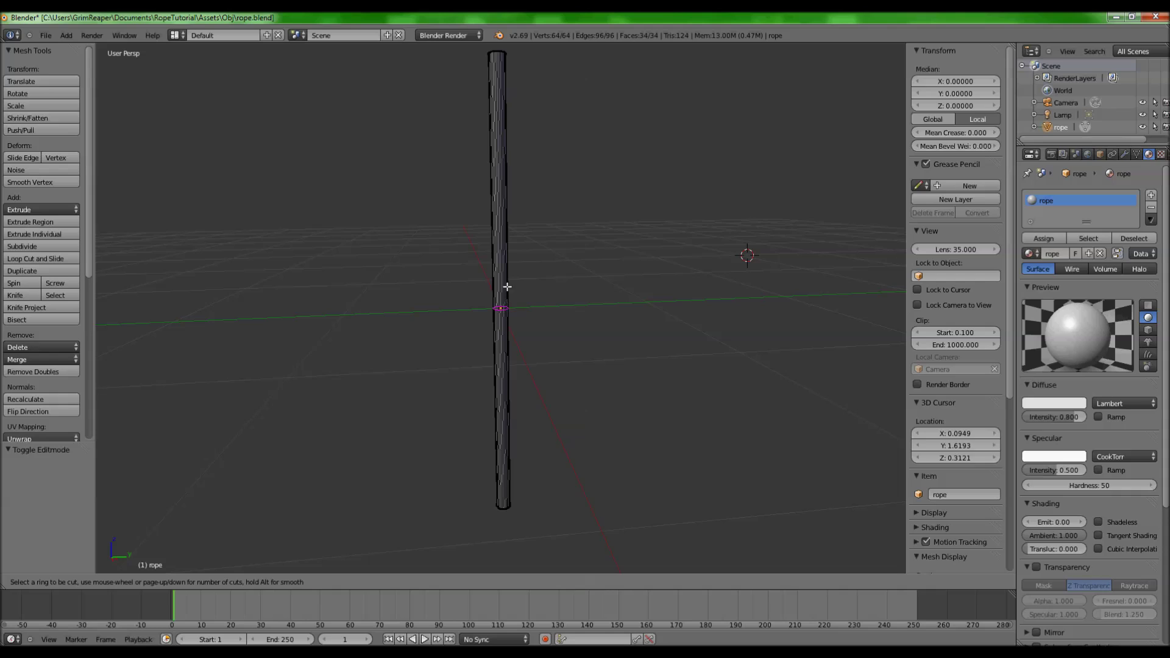
scroll(500, 303, "up", 5)
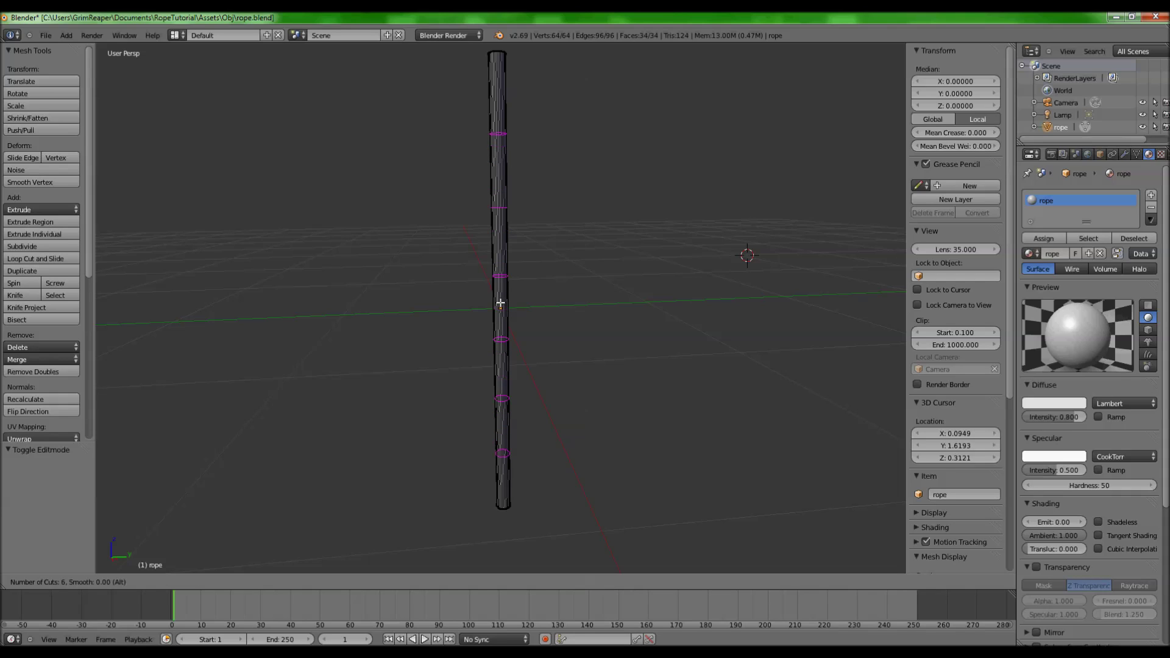
scroll(500, 303, "up", 1)
scroll(501, 303, "down", 1)
scroll(501, 303, "up", 1)
left_click(501, 303)
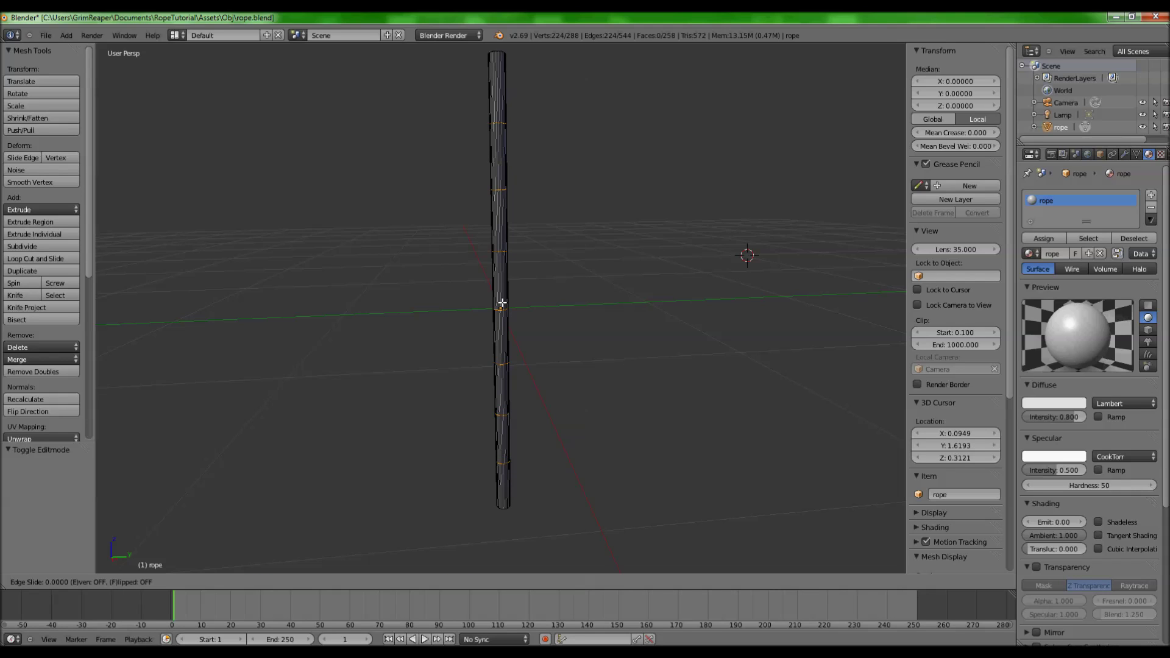
right_click(501, 303)
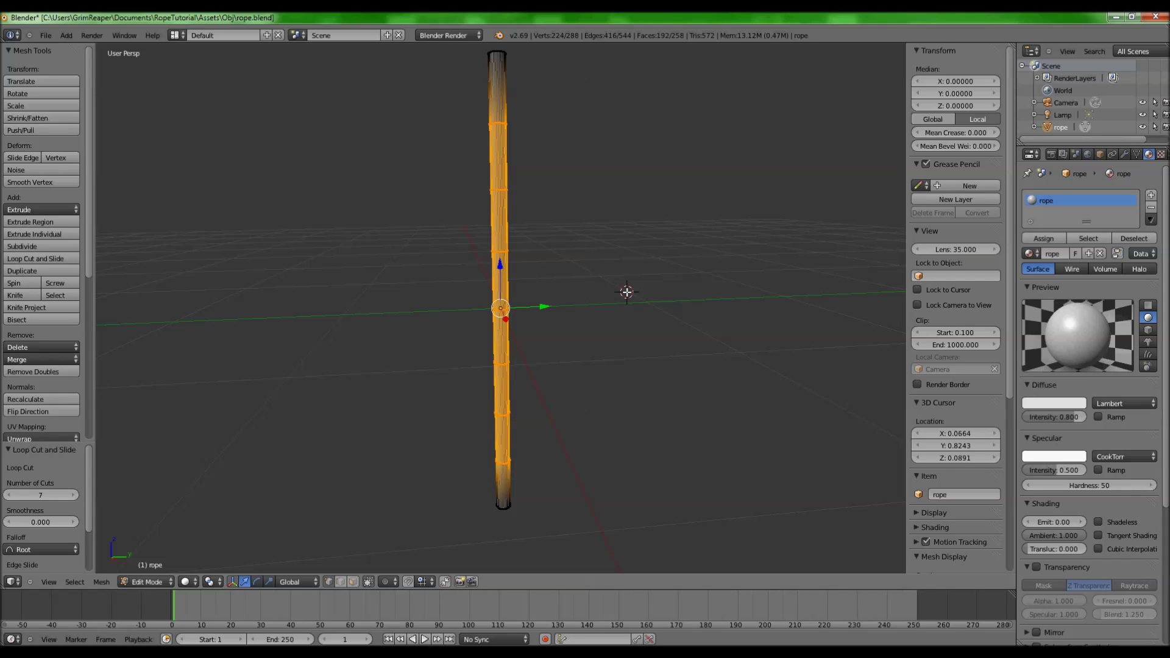
Step: Return the rope to Object Mode, save rope.blend and switch back to Unity
key("Tab")
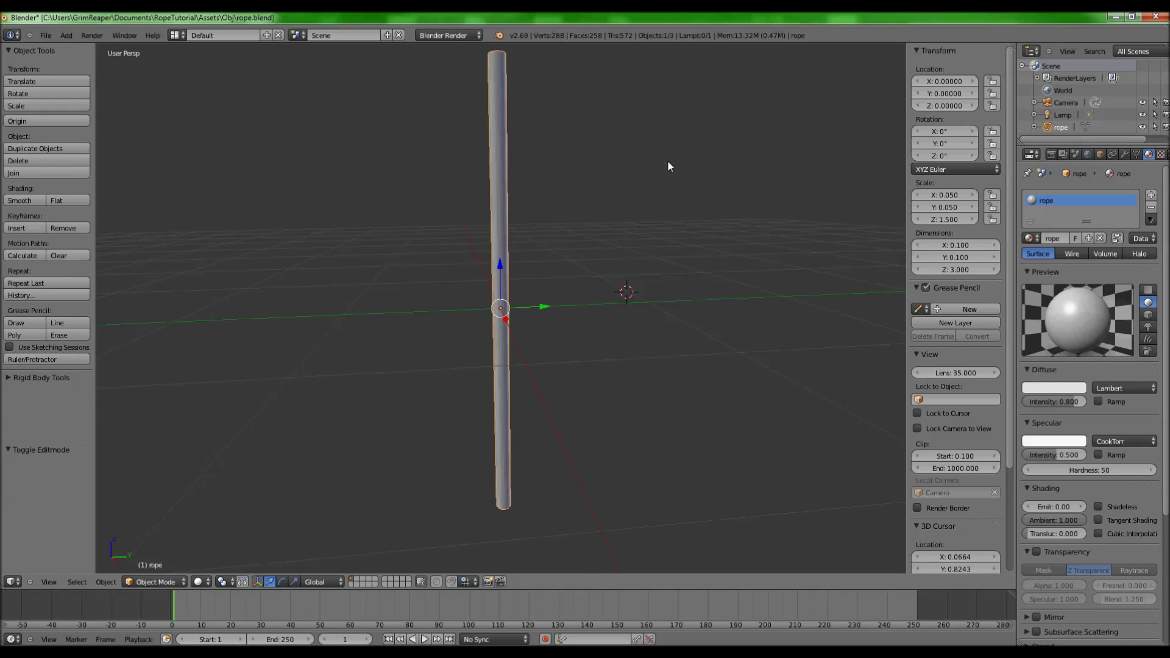
key("ctrl+s")
left_click(491, 192)
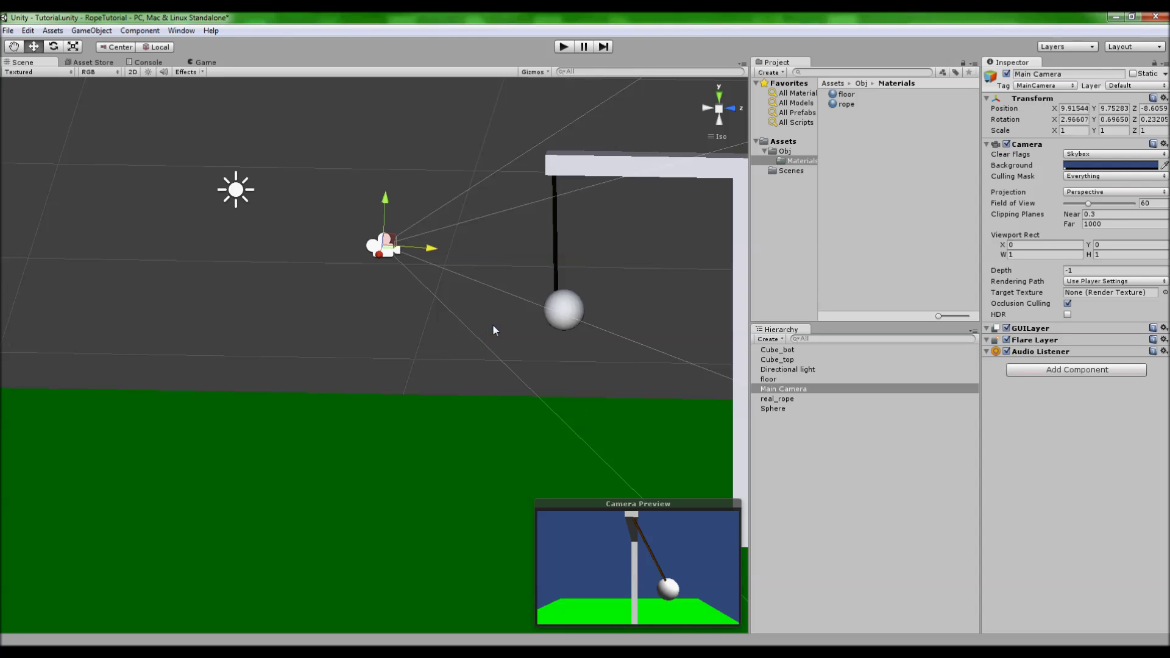
Step: View the rope and sphere from several angles and play-test the scene with the updated rope mesh
left_click_drag(417, 228, 496, 283, "alt")
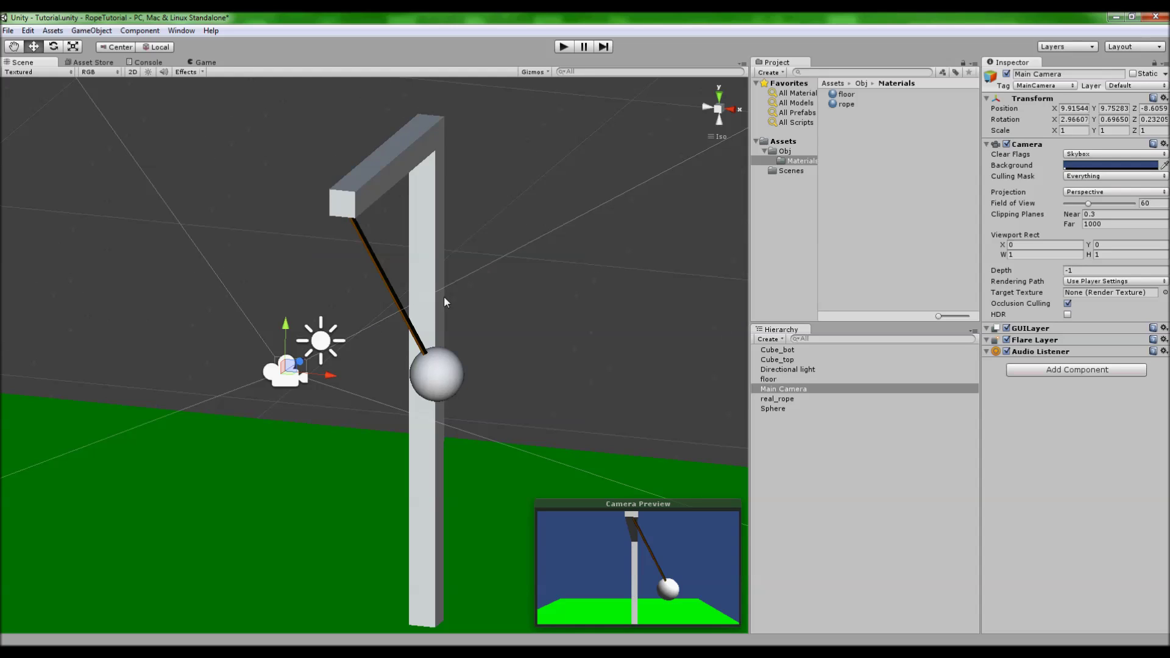
left_click_drag(491, 297, 286, 305, "alt")
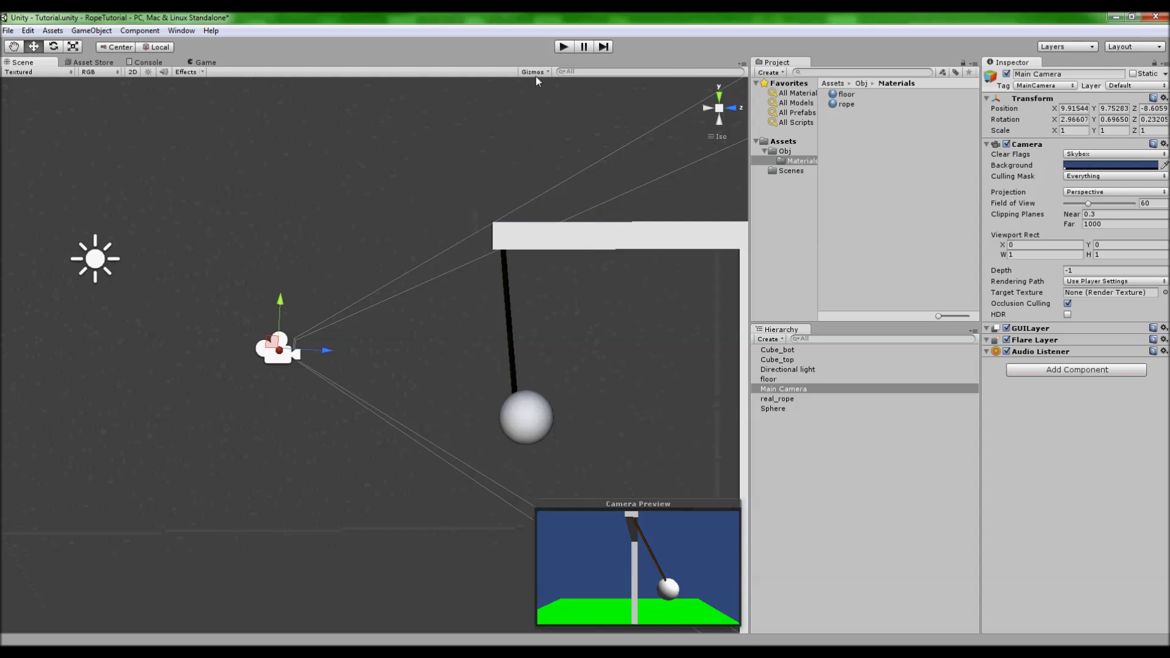
left_click(562, 46)
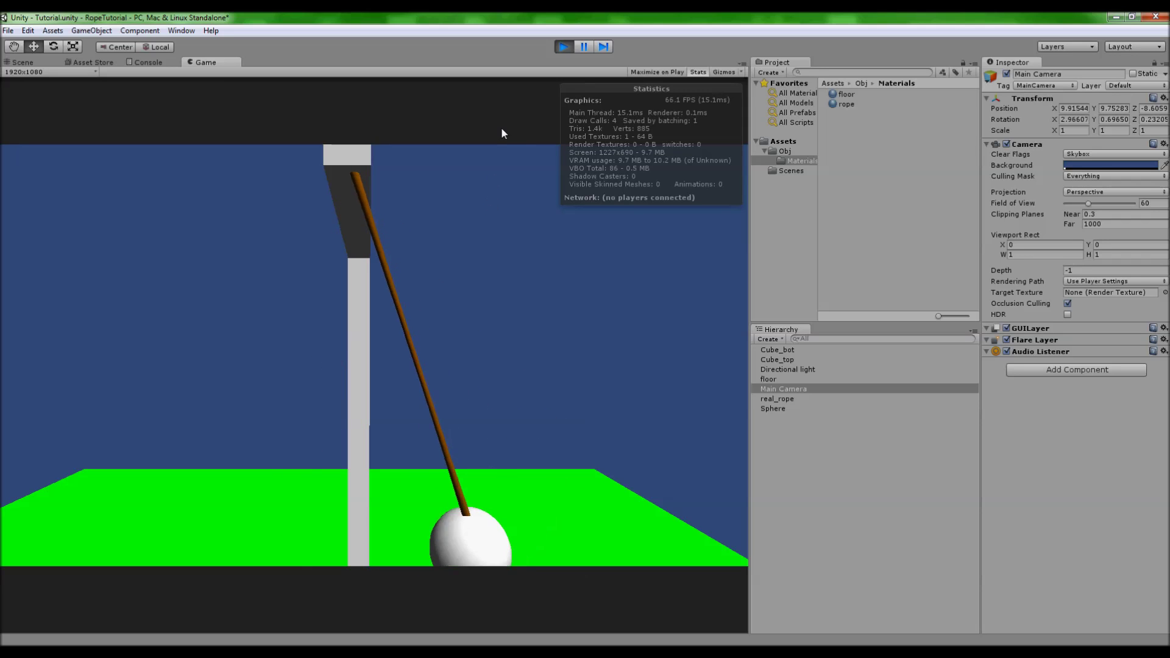
left_click(561, 46)
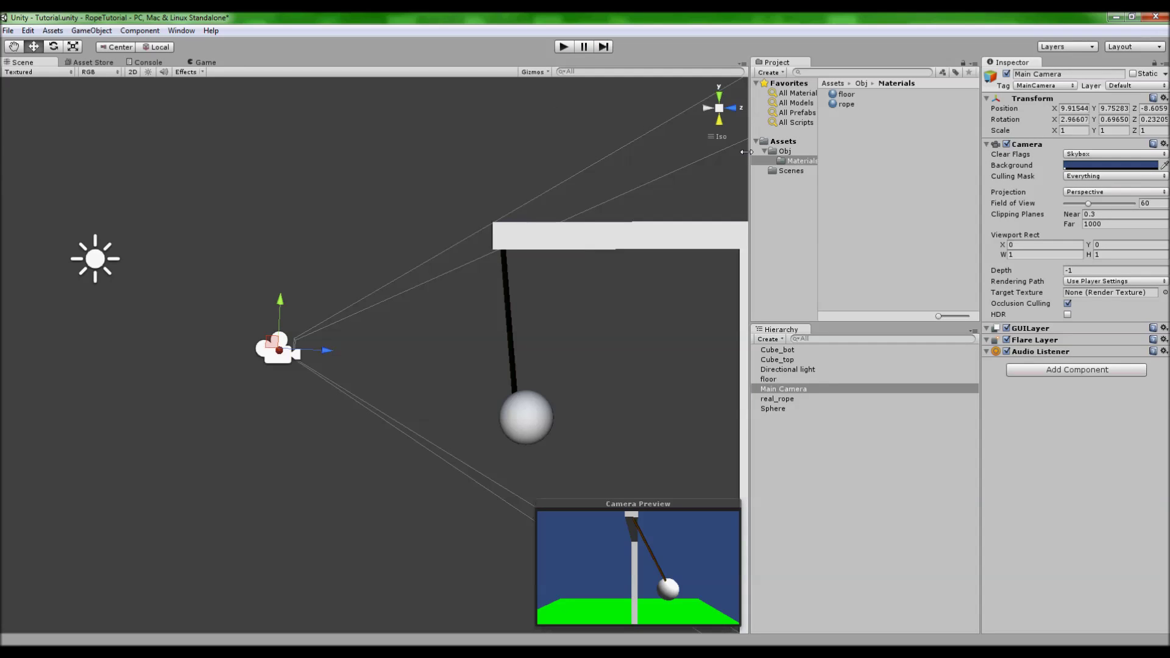
Step: Set the Interactive Cloth Density of real_rope to 50 and play-test the swing
left_click(777, 399)
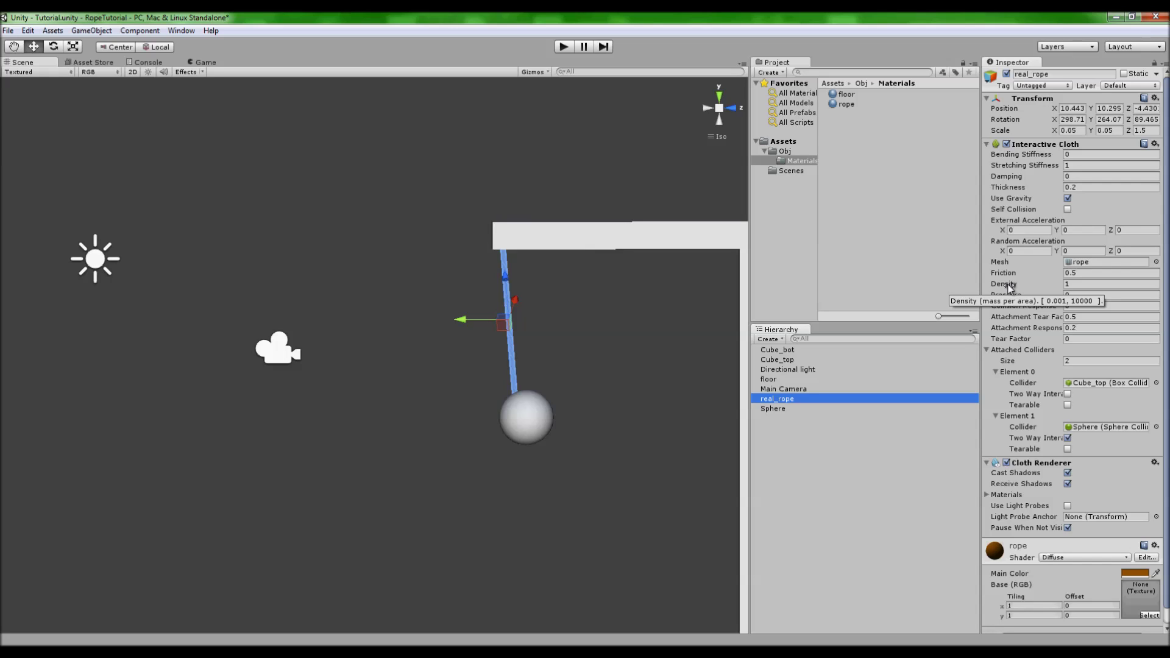
left_click_drag(1007, 285, 307, 281)
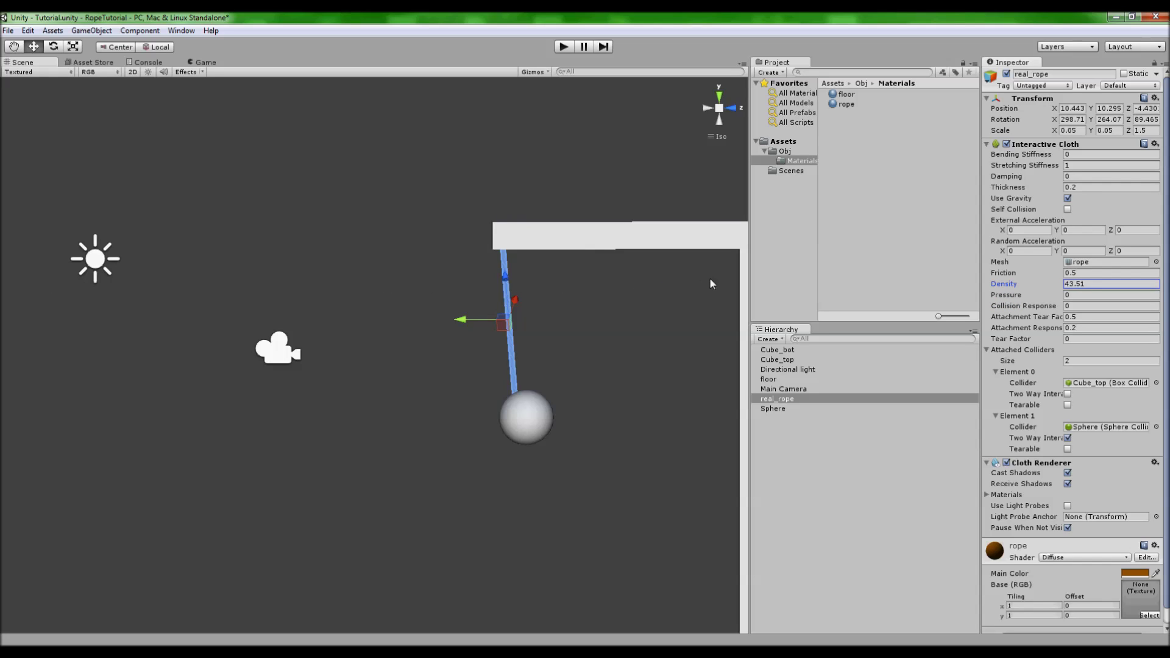
left_click(1098, 285)
type("50")
left_click(564, 48)
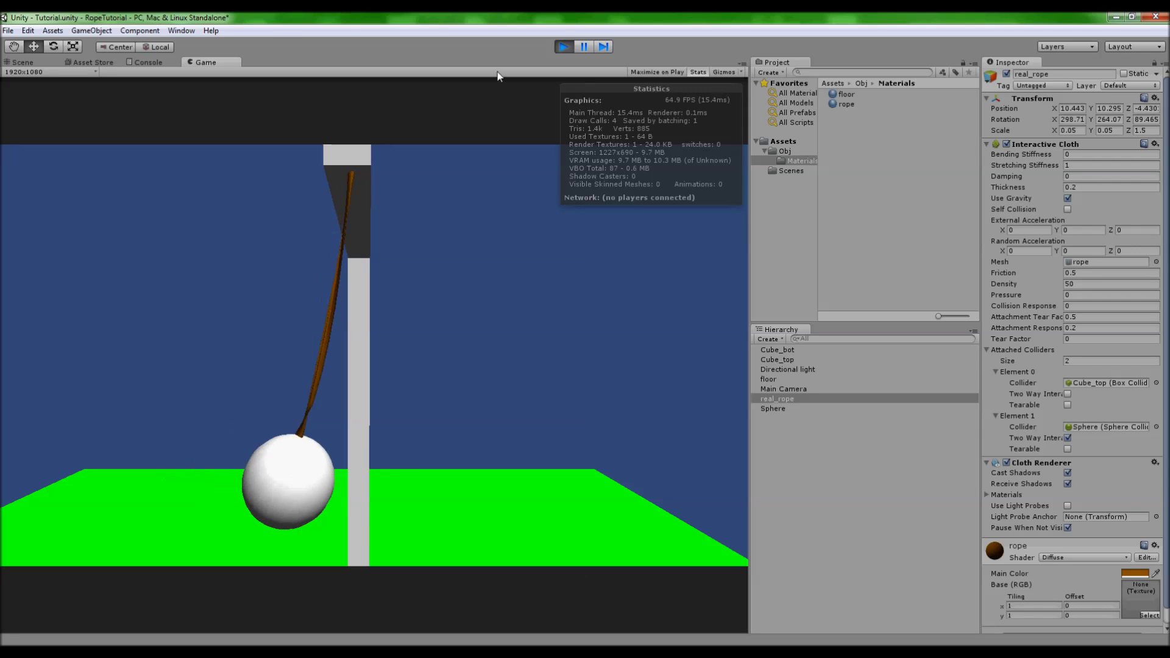
left_click(561, 48)
Step: Move the Main Camera closer and slightly higher, to about Y 9.89 and Z -6.53, and play-test the scene
left_click(270, 347)
left_click_drag(324, 349, 437, 349)
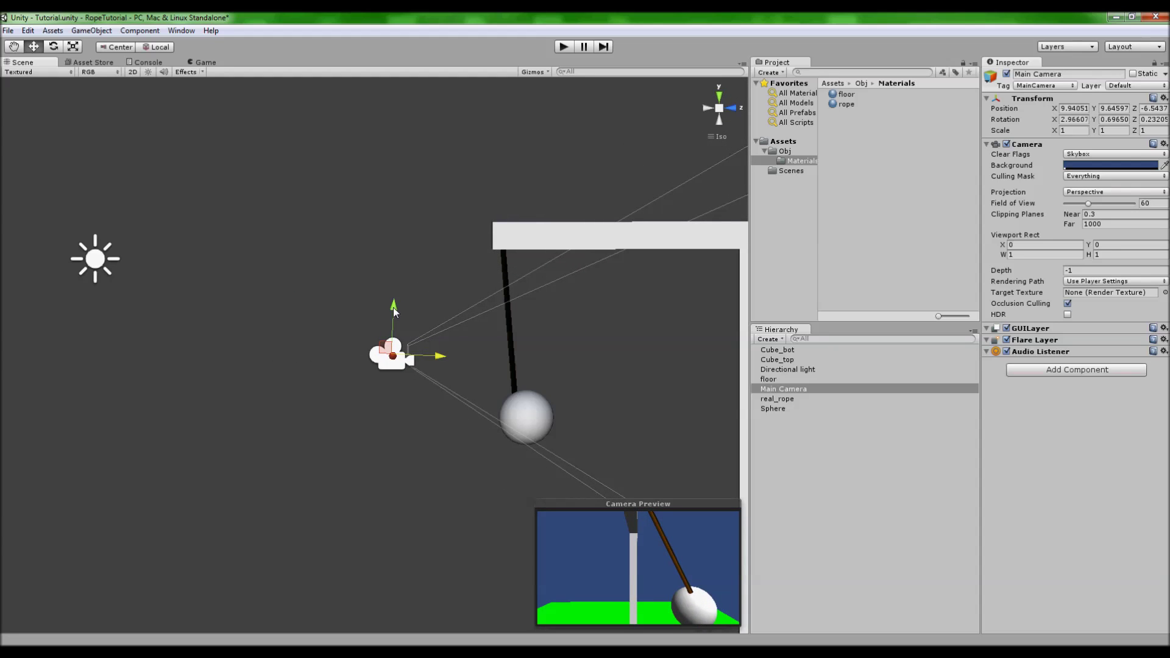
left_click_drag(393, 310, 394, 296)
left_click(563, 46)
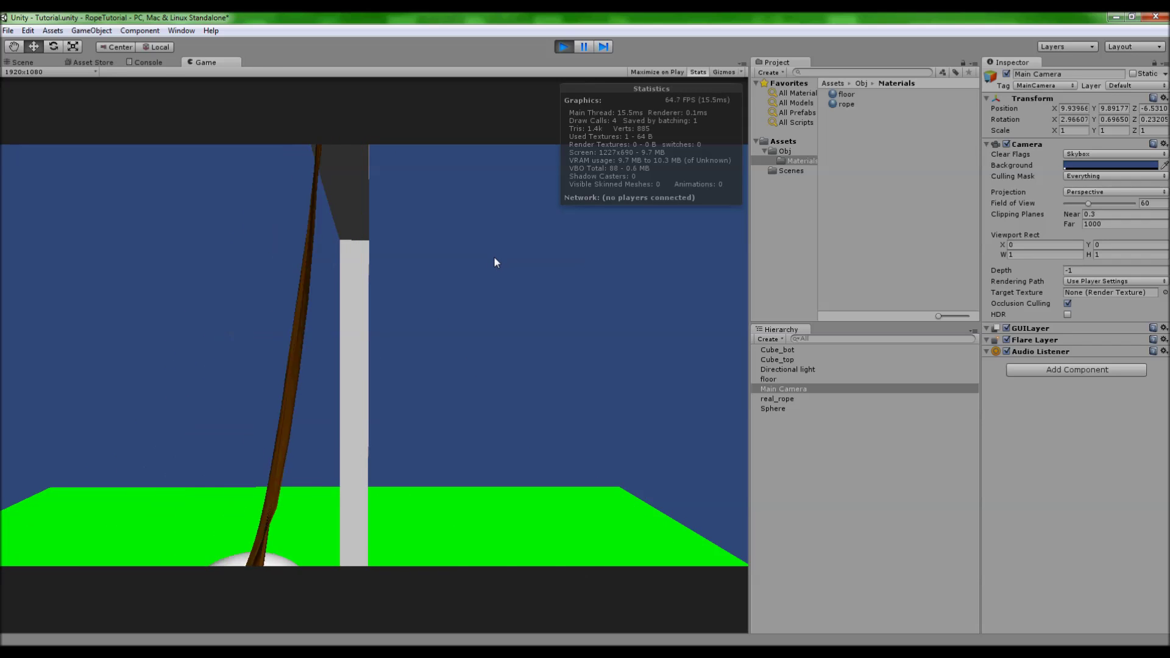
left_click(564, 46)
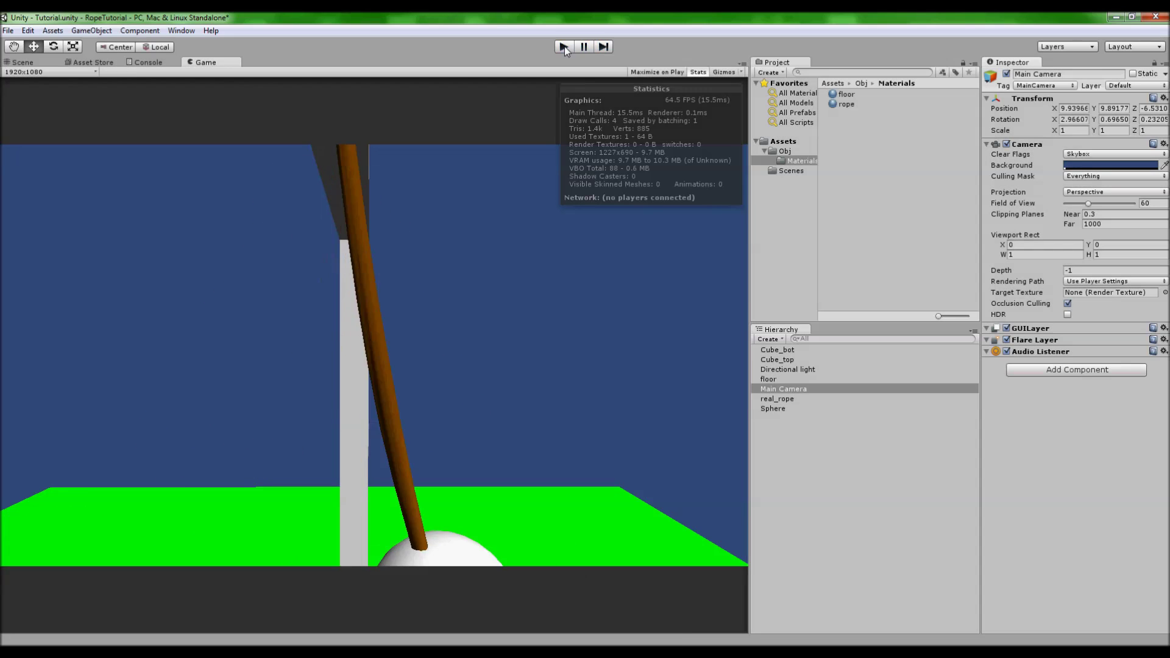
Step: Set the Interactive Cloth Pressure of real_rope to 2 and play-test the rope
left_click(768, 379)
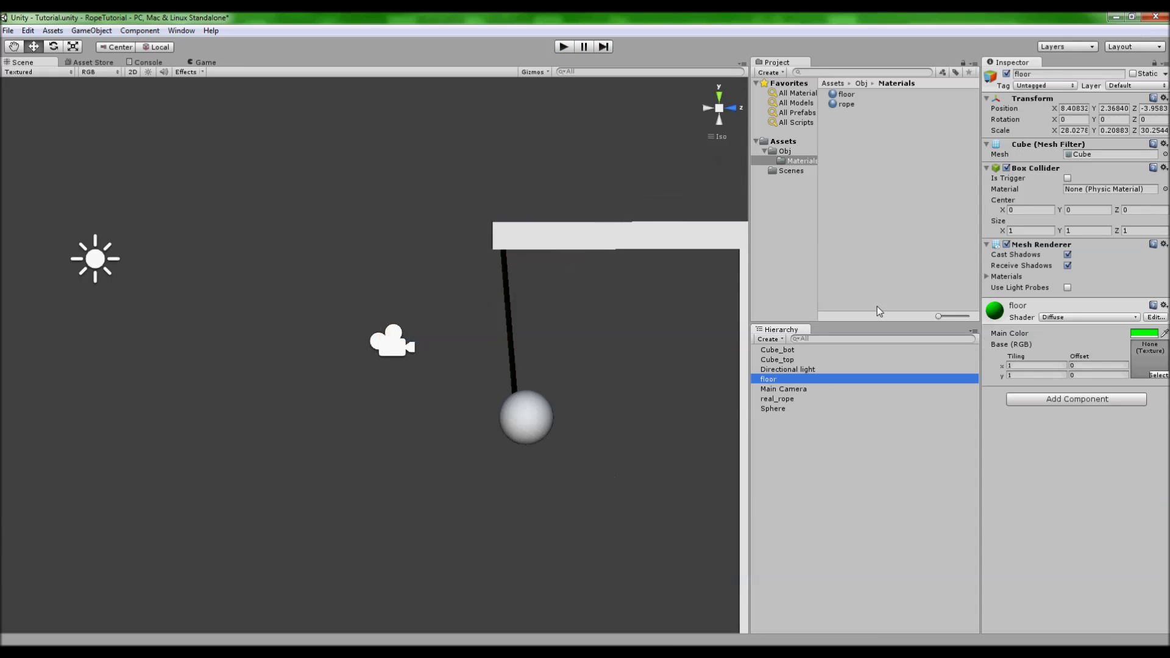
left_click(778, 399)
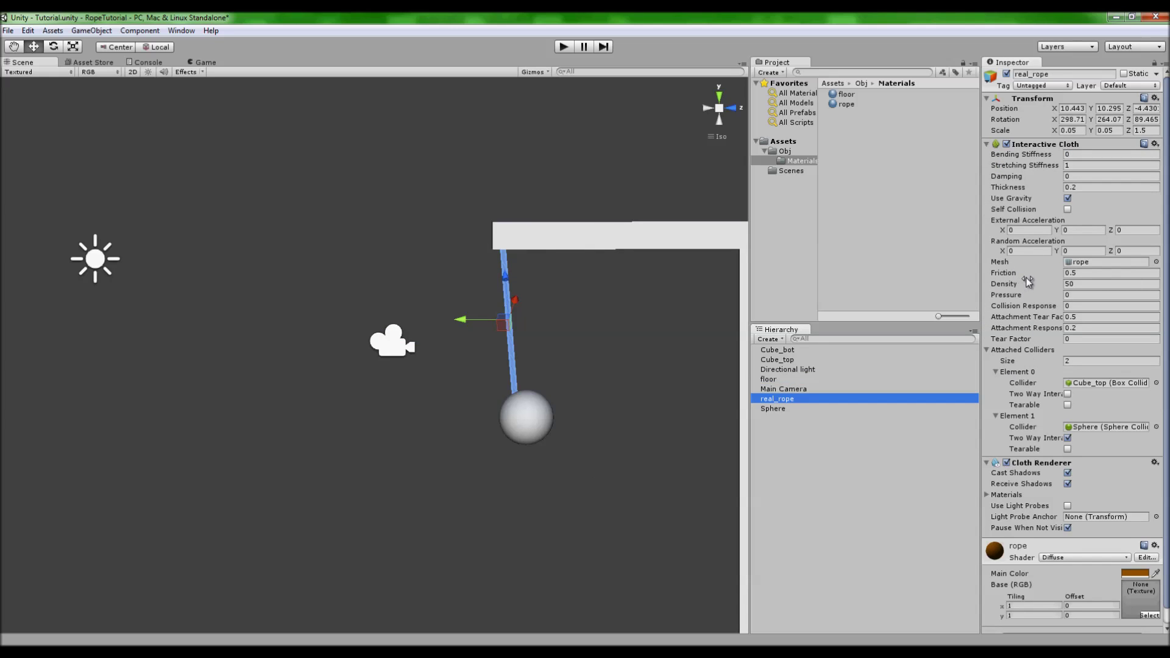
left_click(1079, 294)
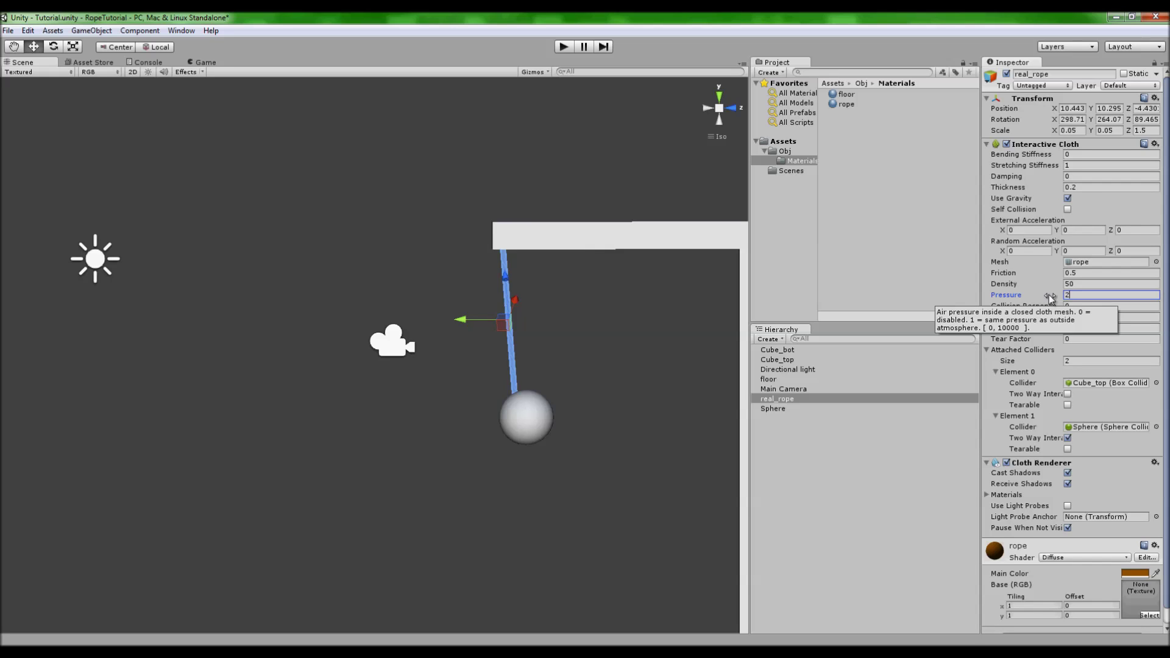
left_click(562, 47)
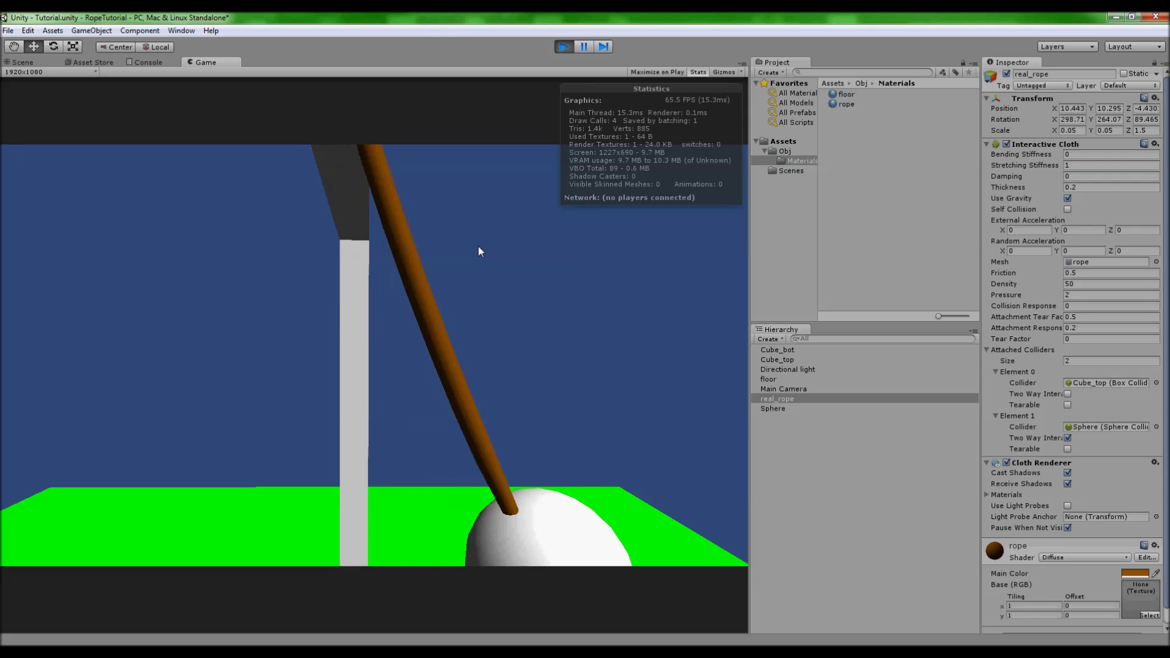
left_click(564, 47)
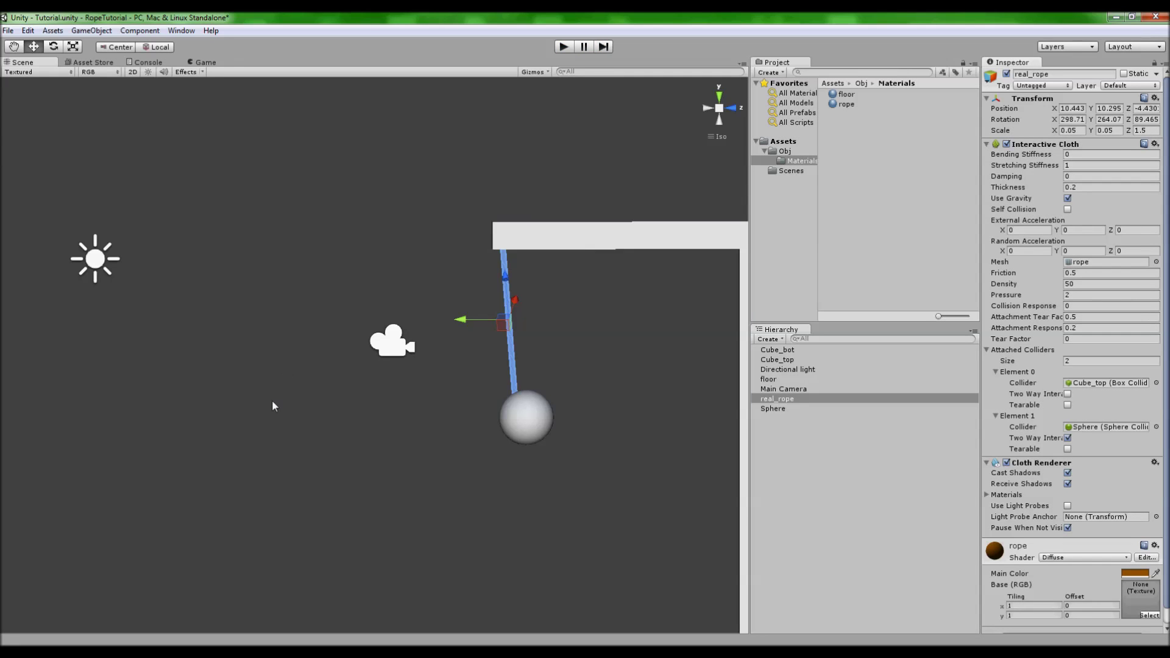
Step: Move the Main Camera farther back to about Z -9.42
left_click(394, 348)
left_click_drag(444, 343, 351, 345)
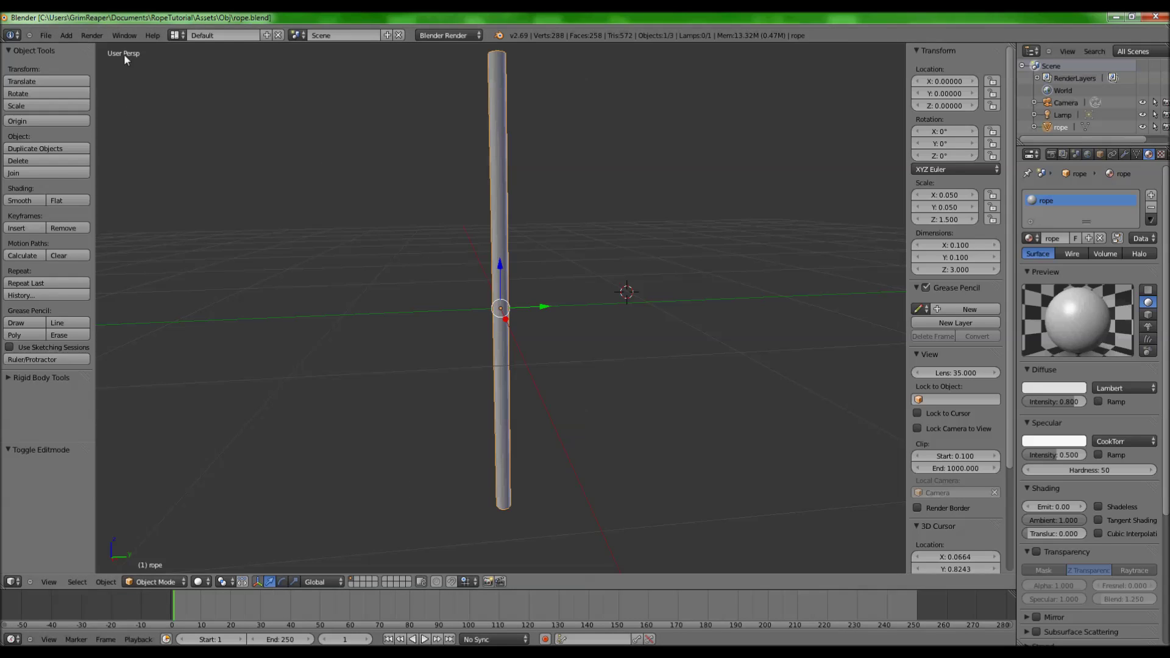
left_click(1115, 18)
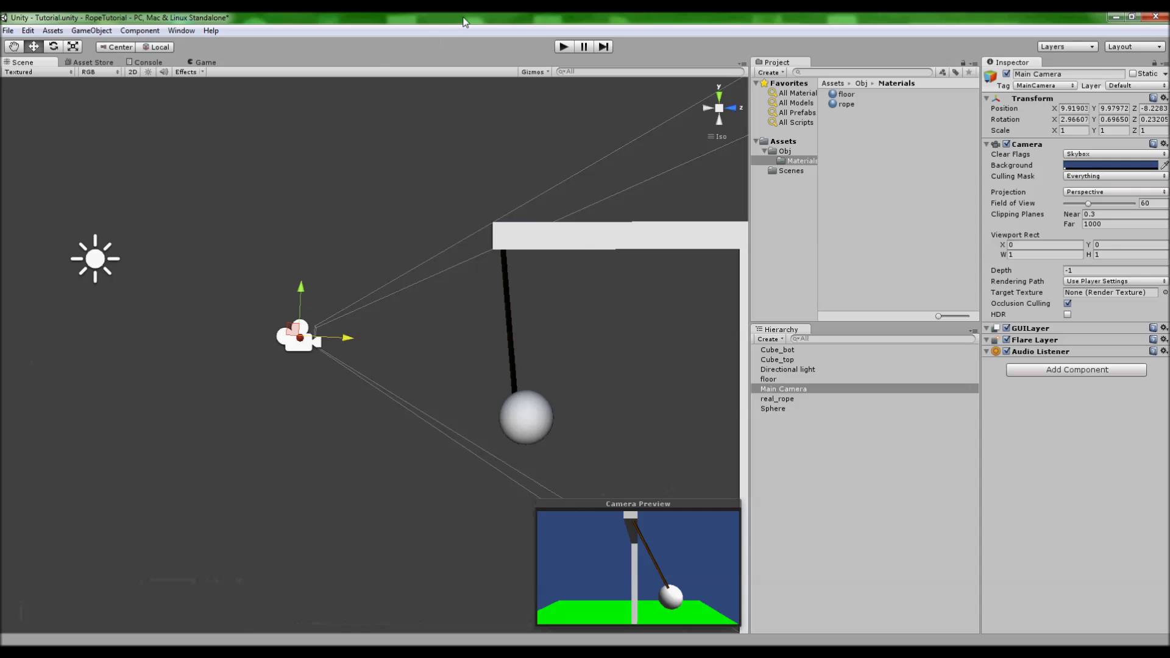
left_click_drag(344, 338, 280, 336)
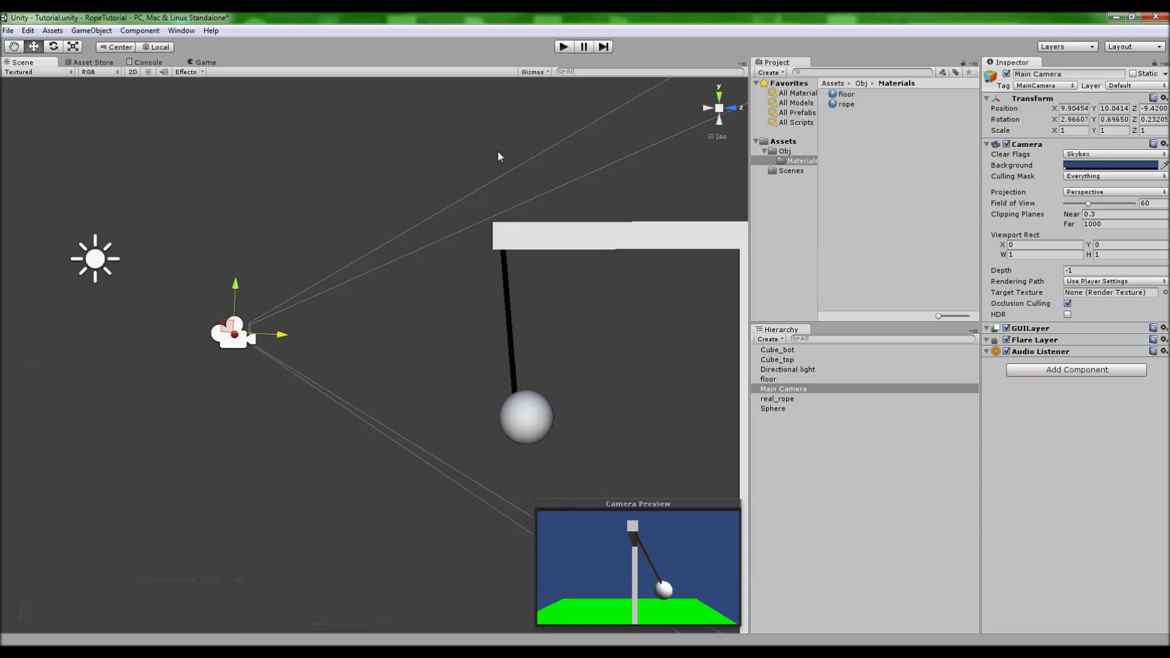
Step: Create a new Cloth object in the scene and set its mesh to Cylinder
left_click(505, 301)
left_click_drag(323, 212, 576, 256, "alt")
left_click(98, 33)
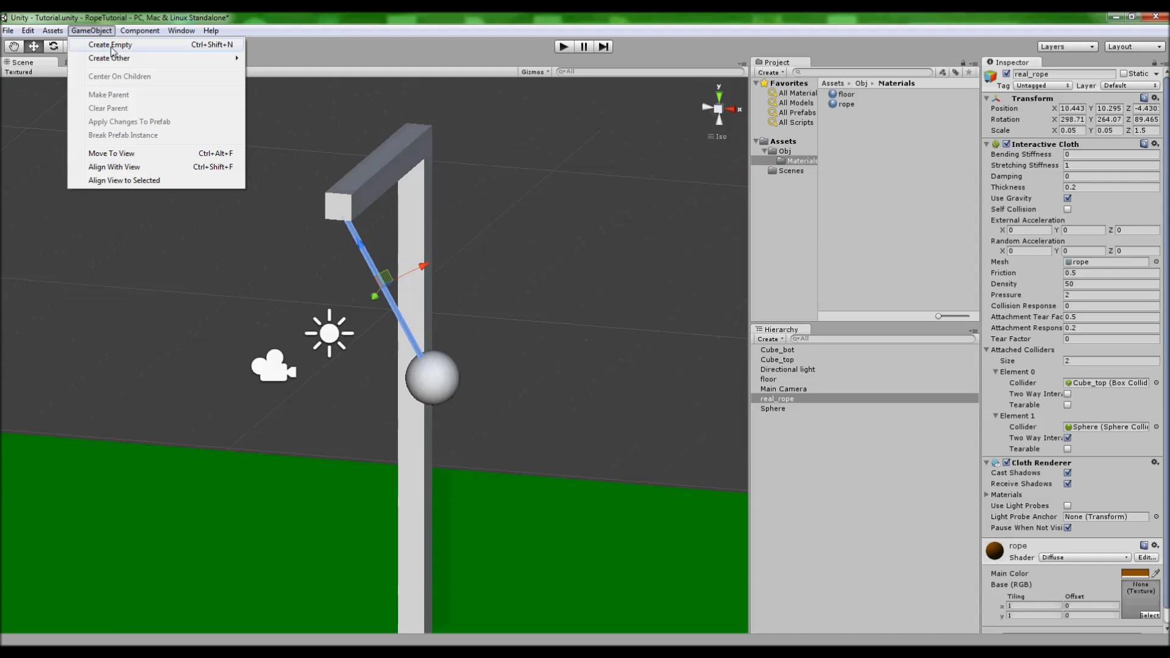
mouse_move(145, 61)
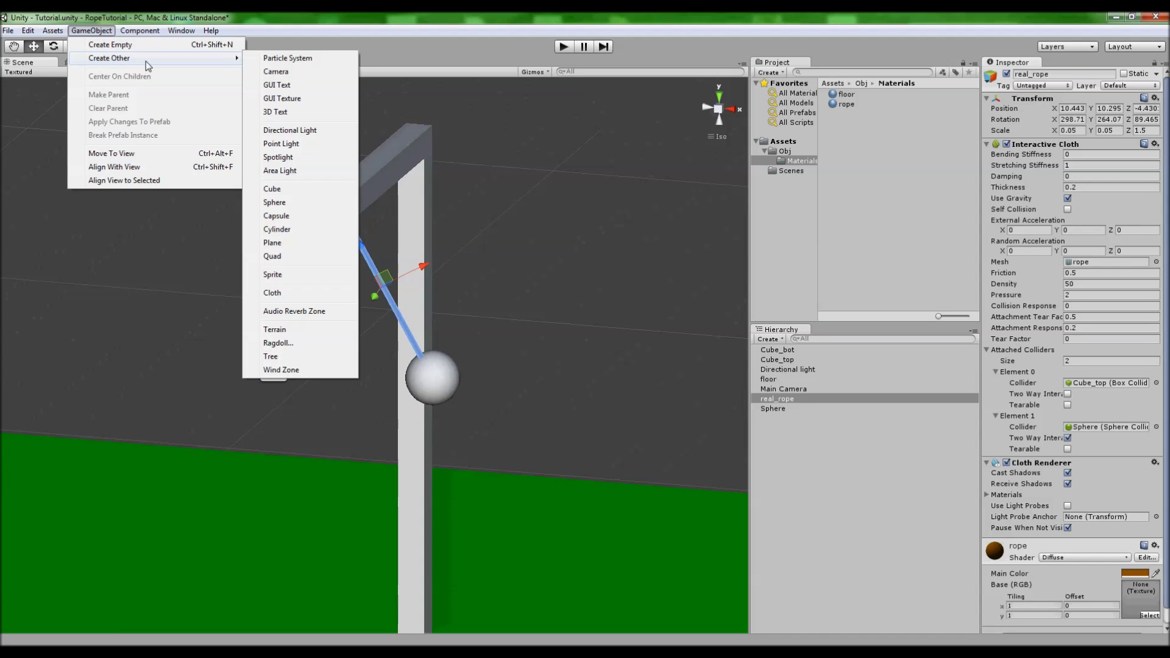
left_click(297, 292)
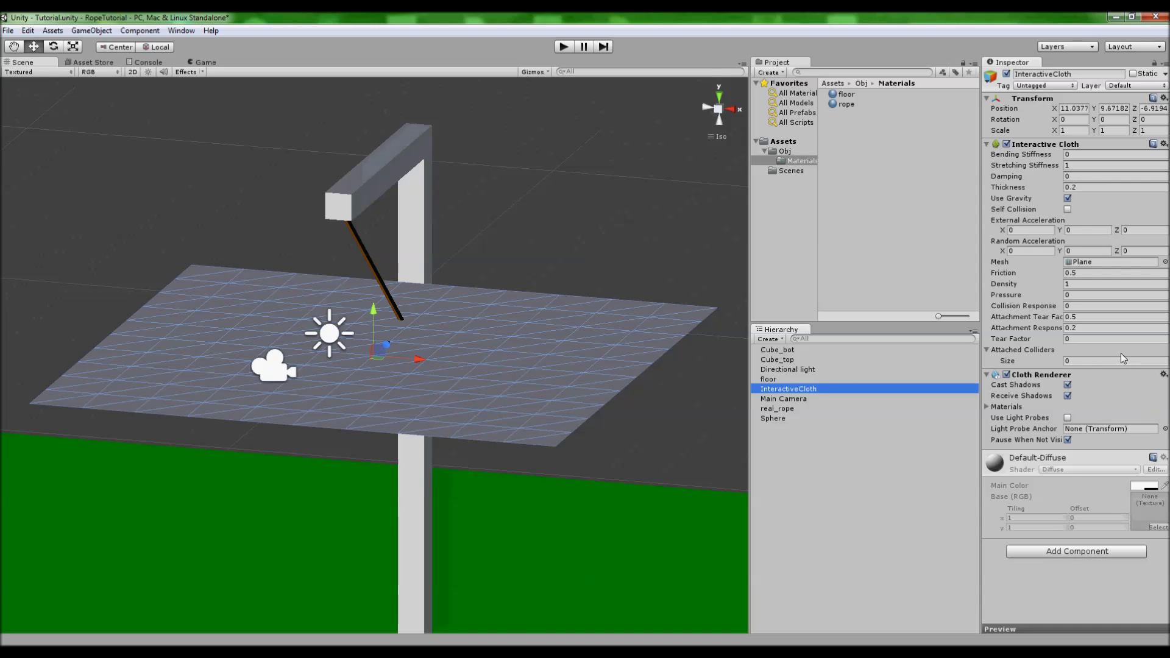
left_click(1165, 262)
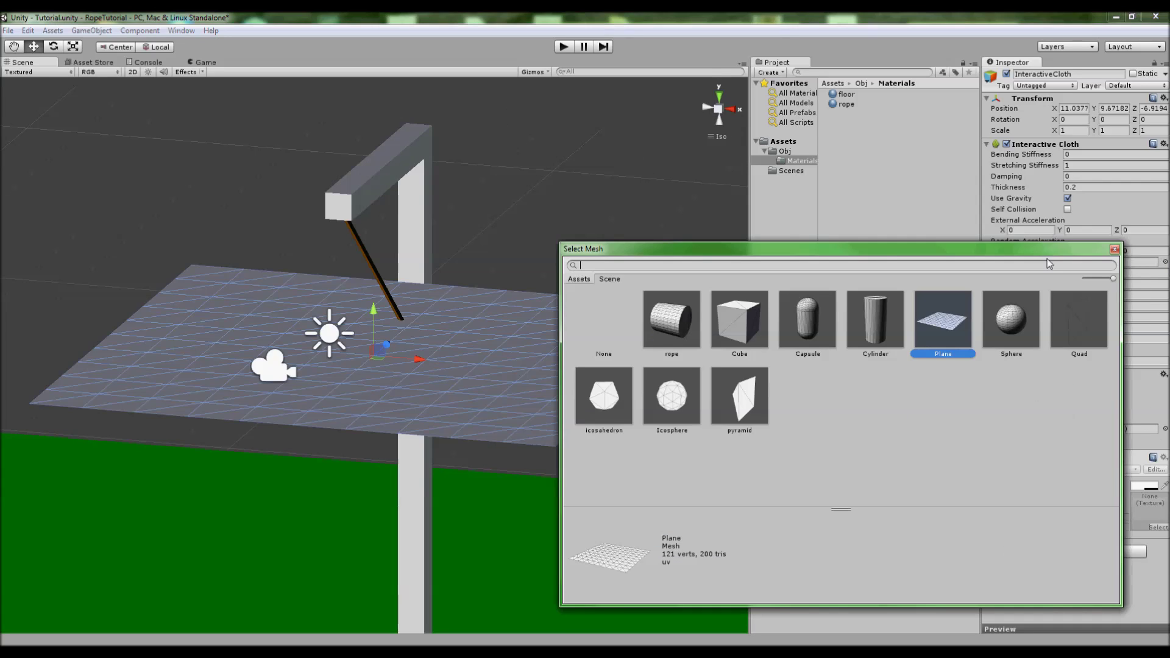
left_click(883, 329)
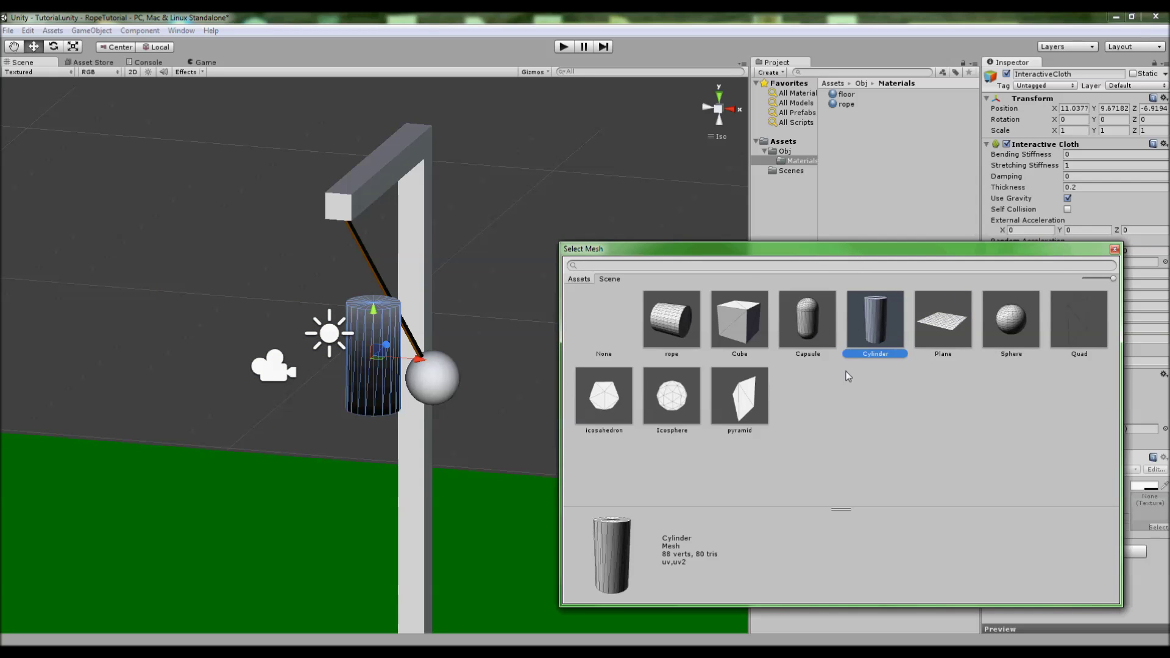
left_click(1114, 248)
Step: Examine the cylinder cloth's wireframe from the side, and switch to Blender to view the rope's loop cuts in Edit Mode
left_click_drag(521, 294, 352, 368, "alt")
scroll(382, 364, "up", 3)
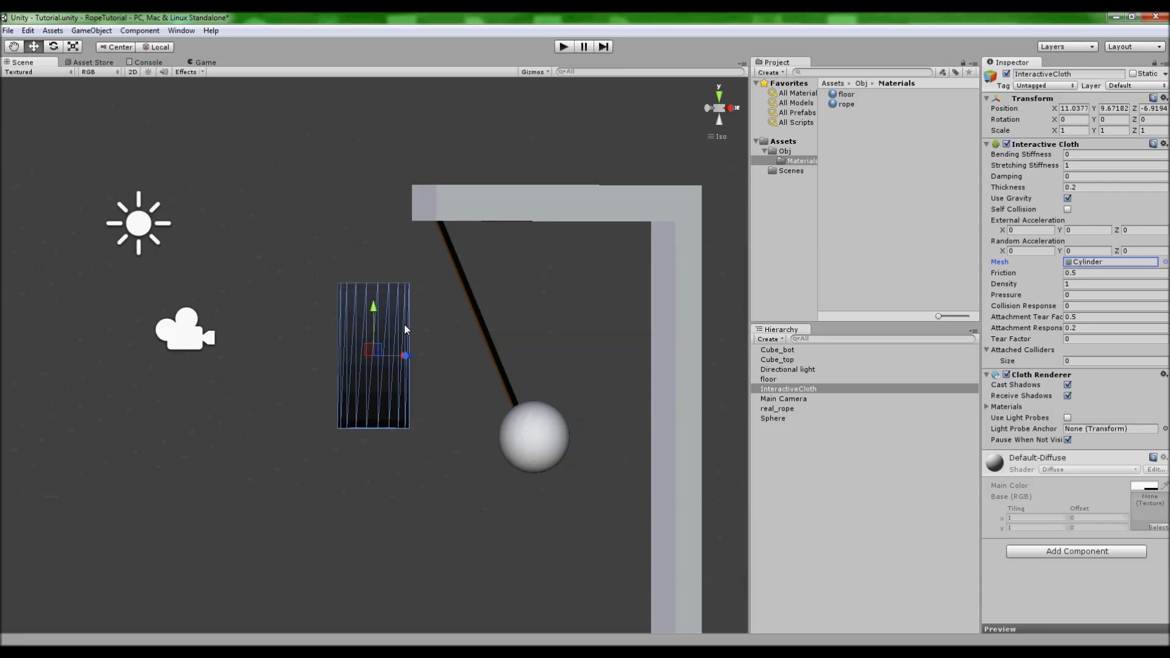
key("alt+Tab")
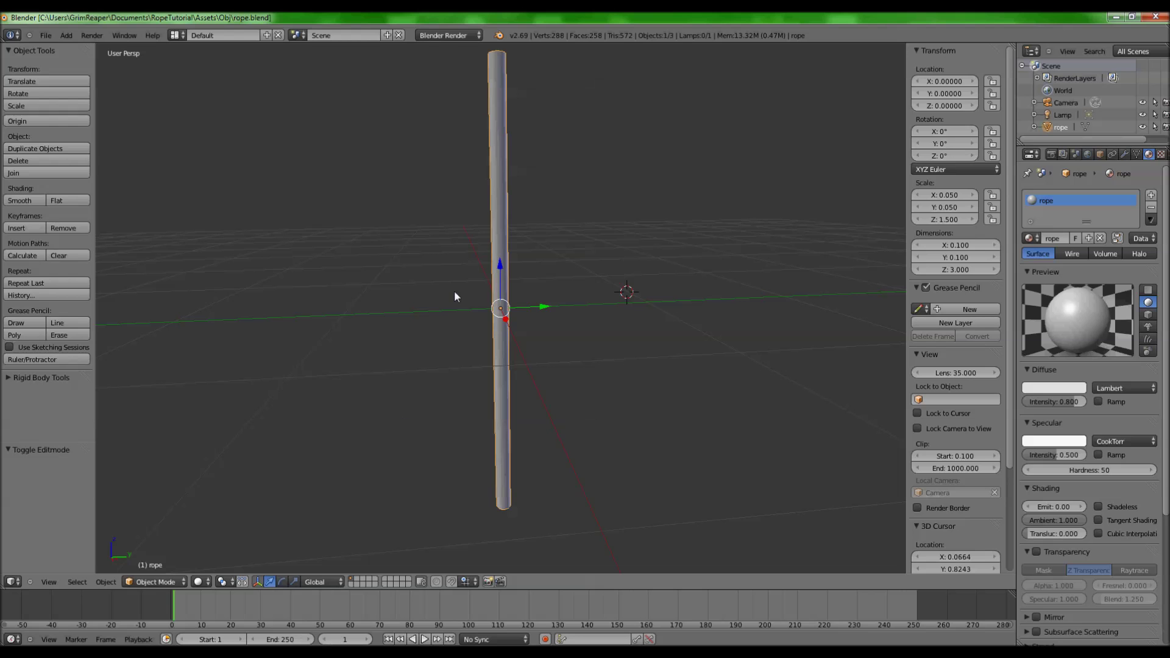
key("Tab")
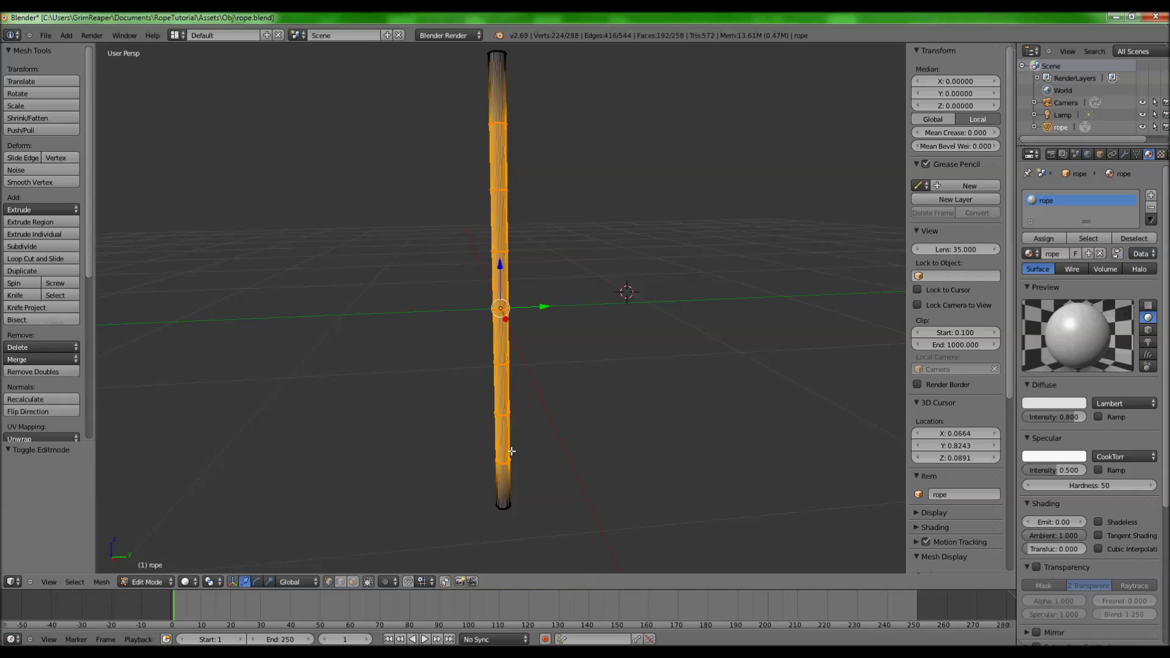
Step: Leave Edit Mode on the Blender rope, switch back to Unity and delete the cylinder InteractiveCloth object from the scene
key("Tab")
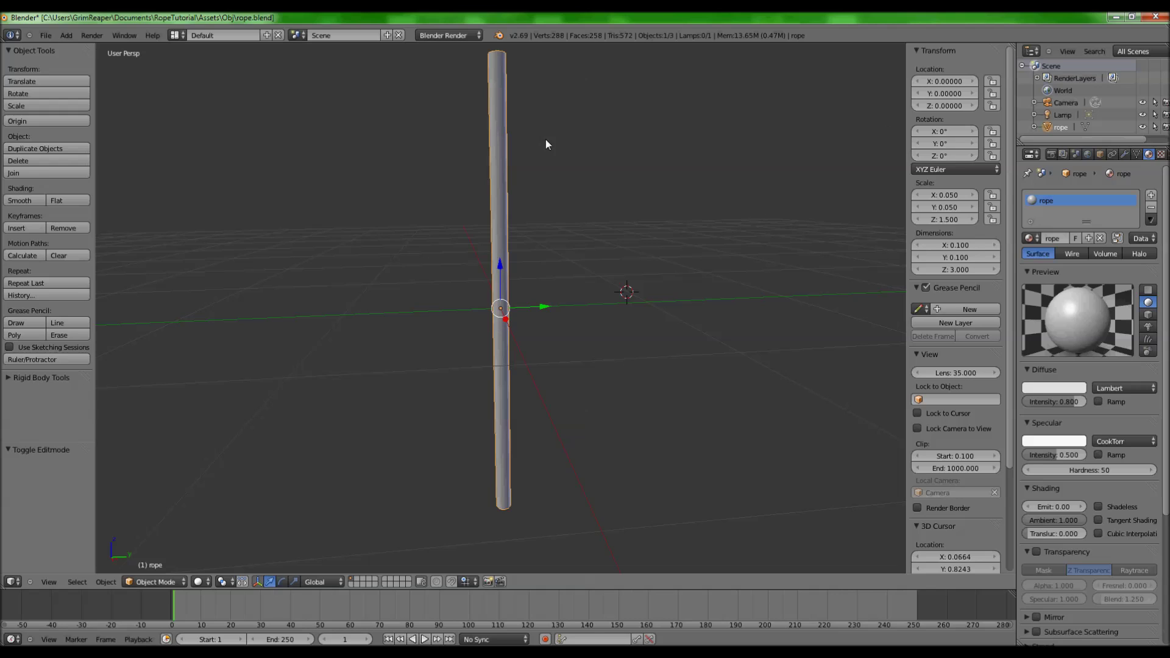
left_click(1116, 16)
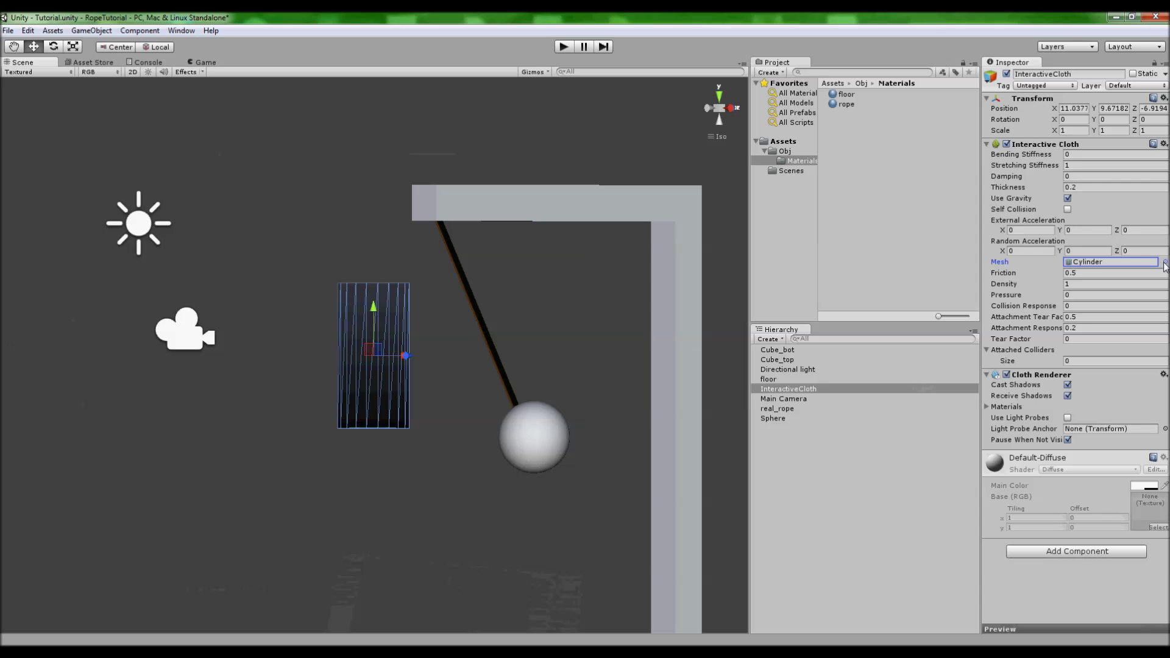
key("Delete")
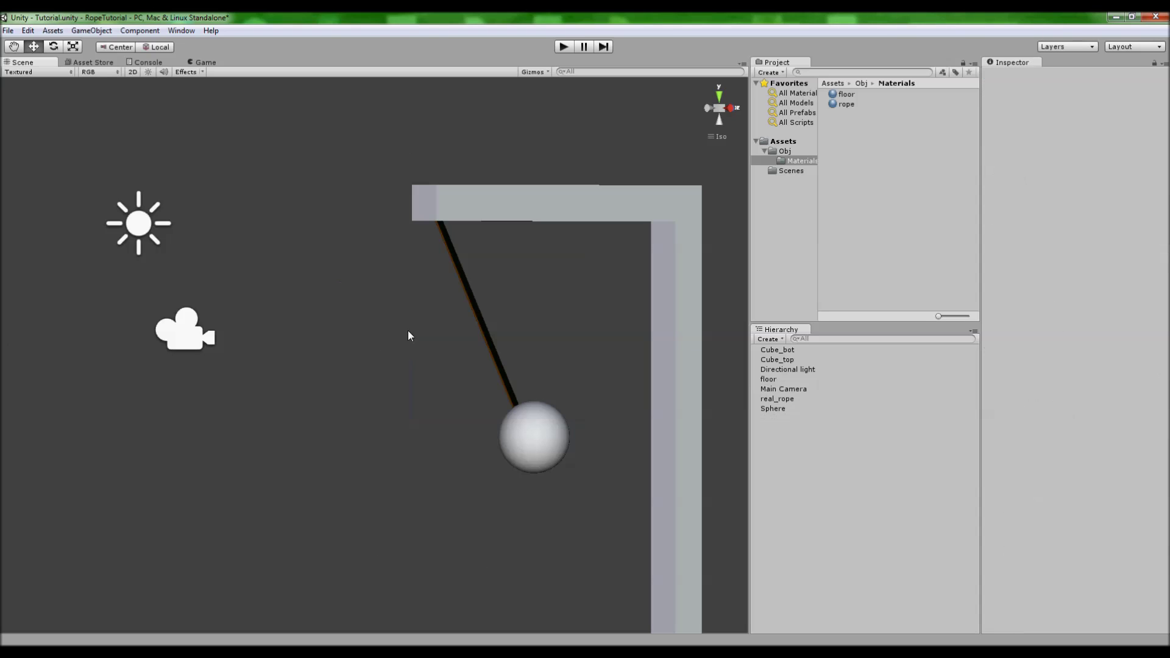
Step: Inspect real_rope's Interactive Cloth settings and the import settings of the rope model in the Obj folder
left_click(470, 306)
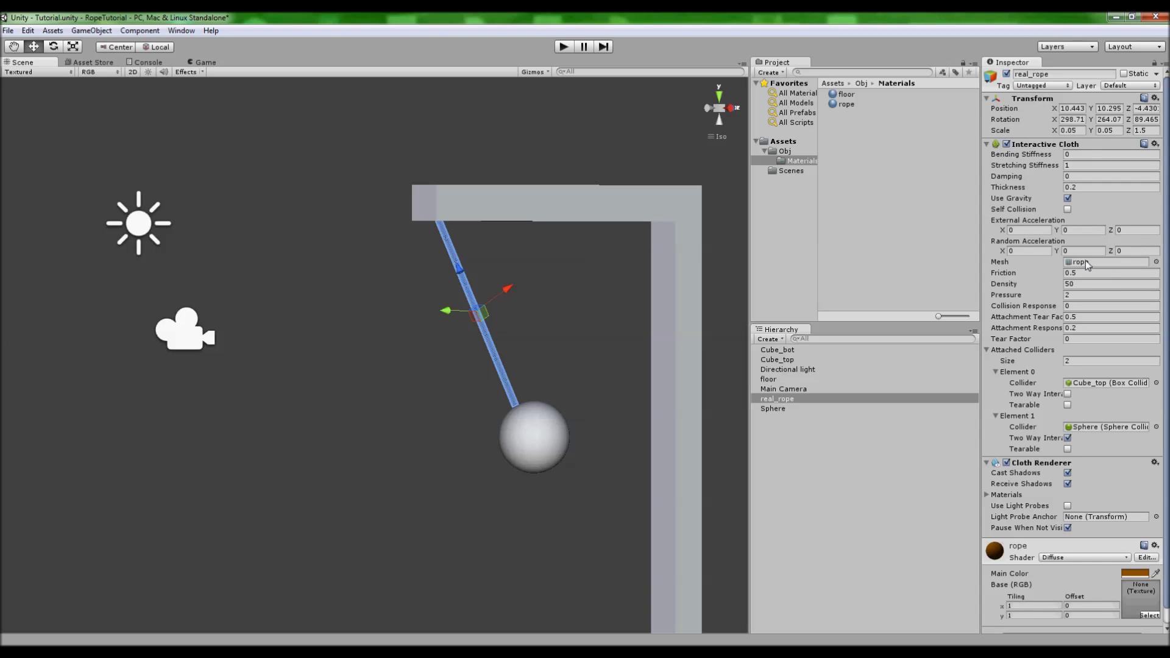
left_click(785, 150)
left_click(853, 104)
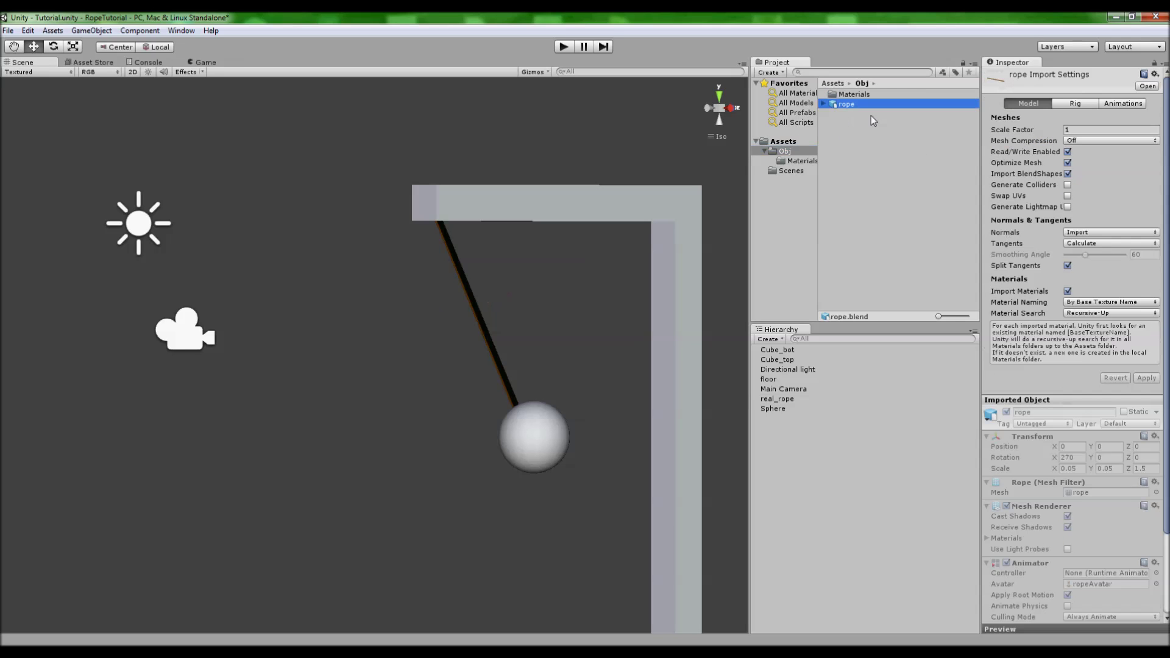
left_click(477, 323)
left_click_drag(305, 314, 475, 269, "alt")
scroll(1166, 302, "down", 1)
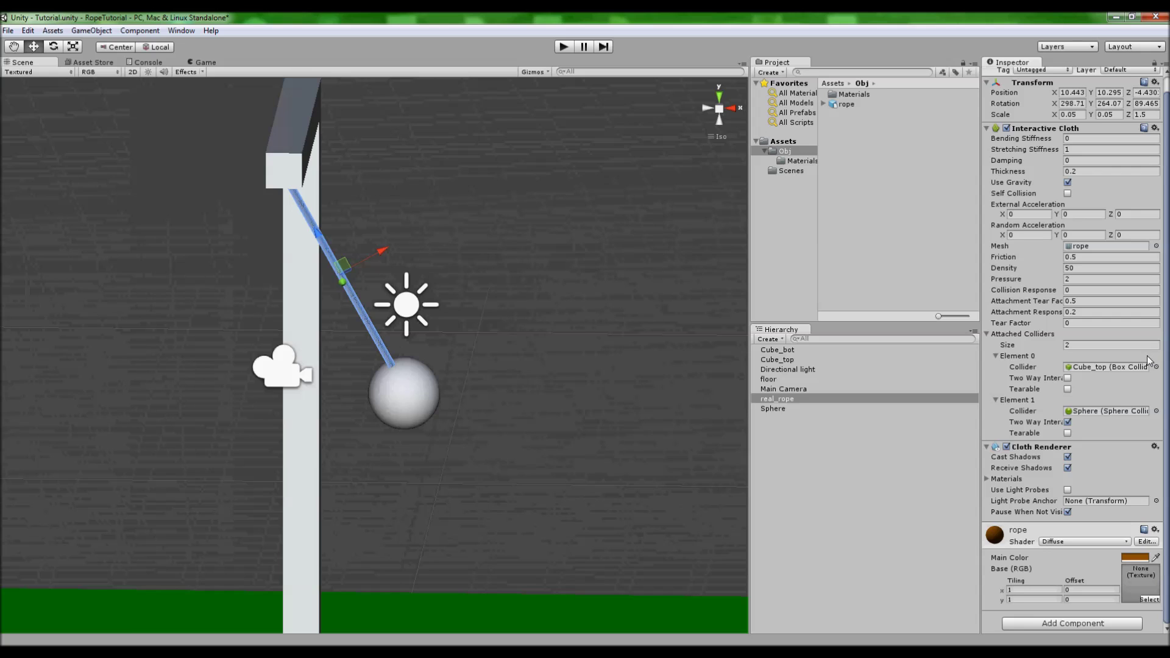
Step: Move the Main Camera farther back from the rope and sphere to about Z -10.27
left_click_drag(478, 323, 201, 299, "alt")
left_click(176, 330)
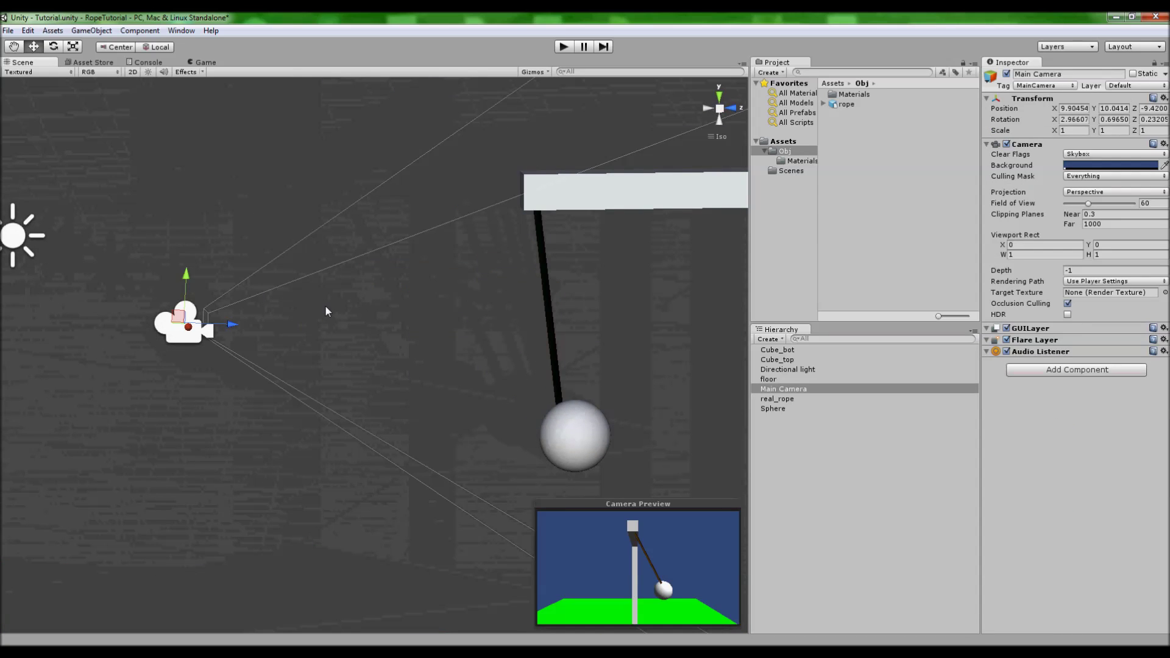
left_click_drag(237, 325, 170, 326)
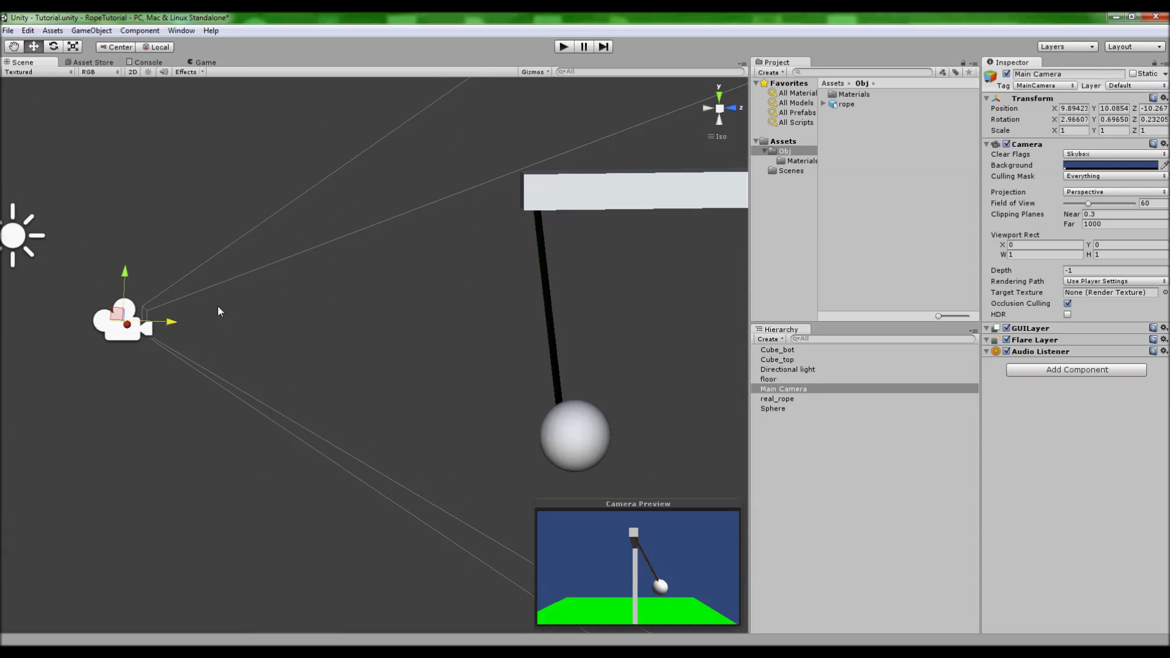
left_click_drag(282, 303, 573, 259, "alt")
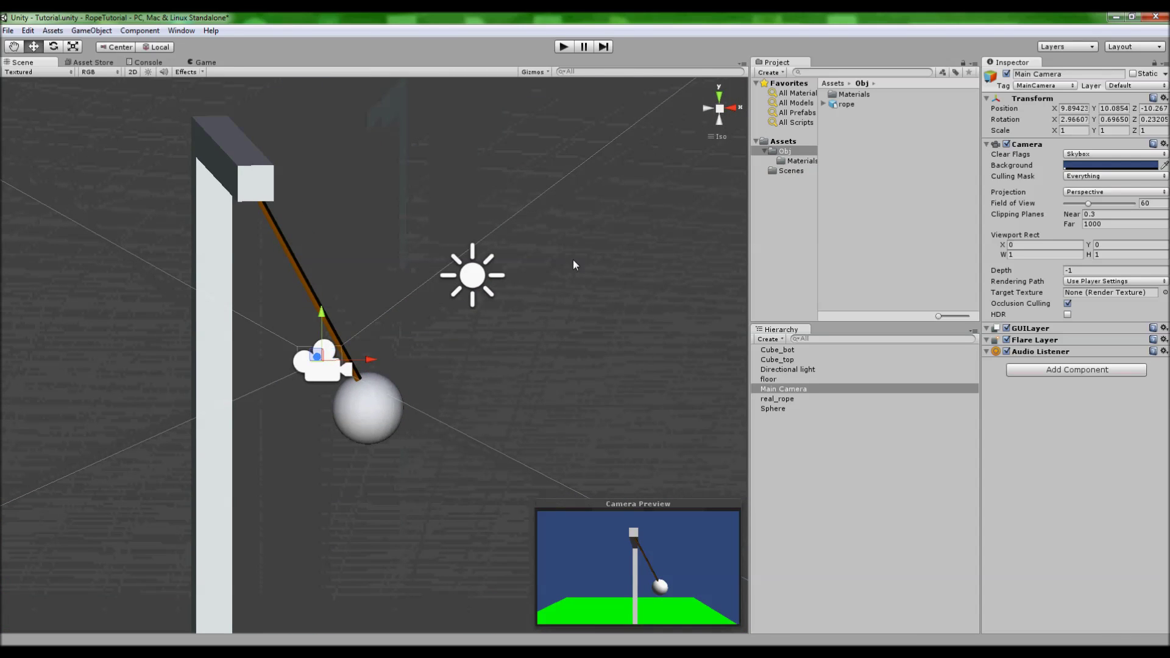